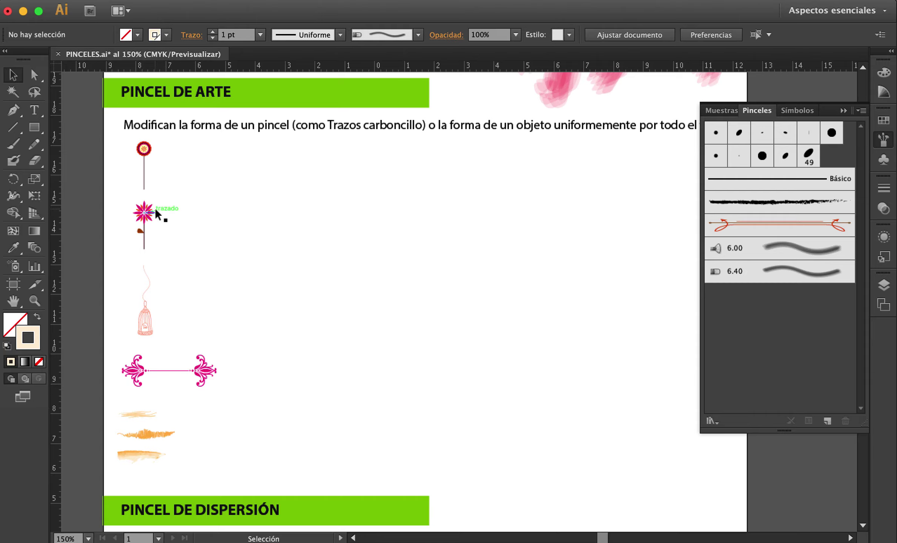
Step: Examine the round orange flower and the magenta flower under the PINCEL DE ARTE heading up close
key("super+space")
left_click_drag(123, 131, 205, 218)
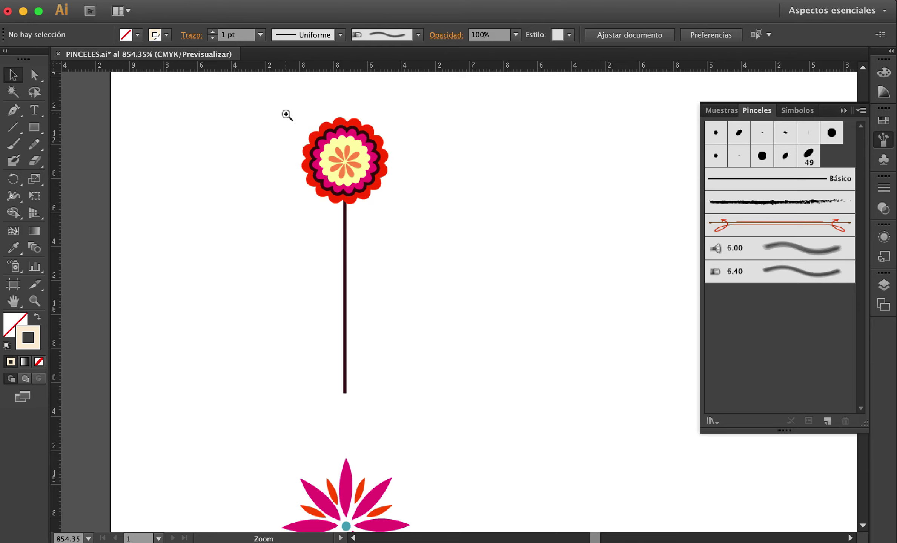
left_click(332, 192)
left_click(361, 261)
left_click(483, 337, "alt+super")
left_click(531, 353, "alt+super")
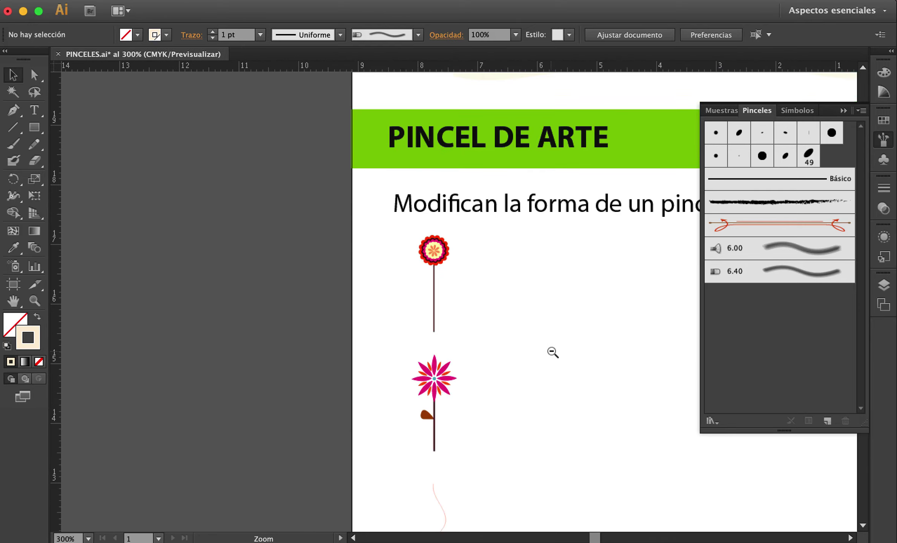
left_click(552, 351, "alt+super")
left_click_drag(515, 288, 270, 324)
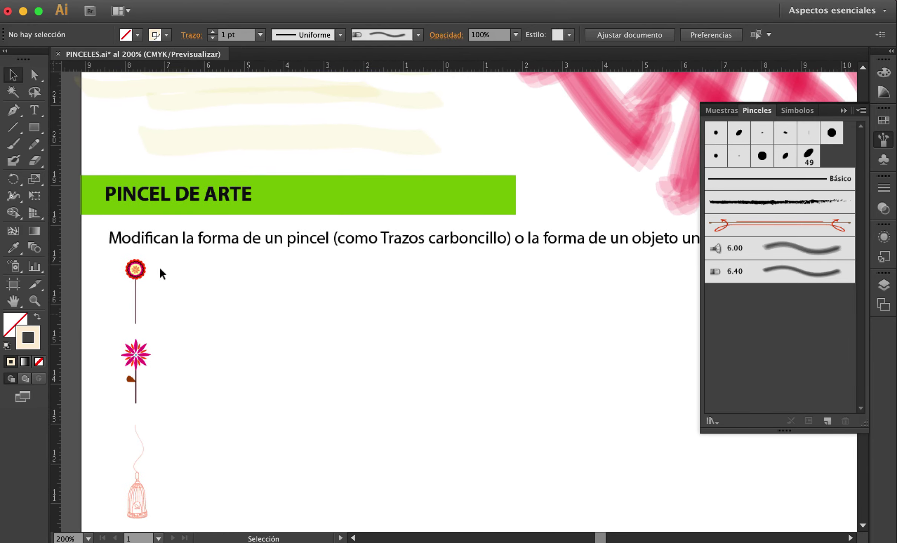
Step: Create an art brush named "Flor naranja" from the round orange flower with its stem
left_click_drag(116, 253, 157, 329)
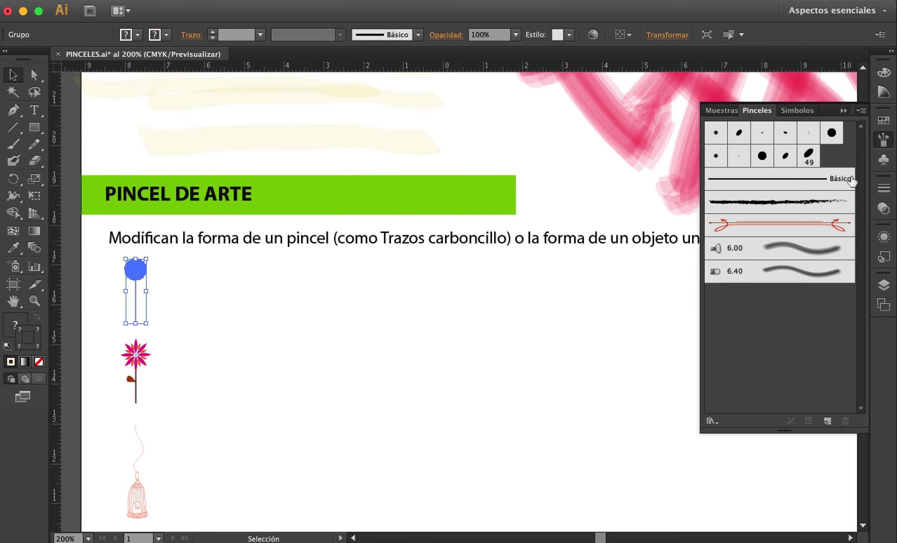
left_click(862, 111)
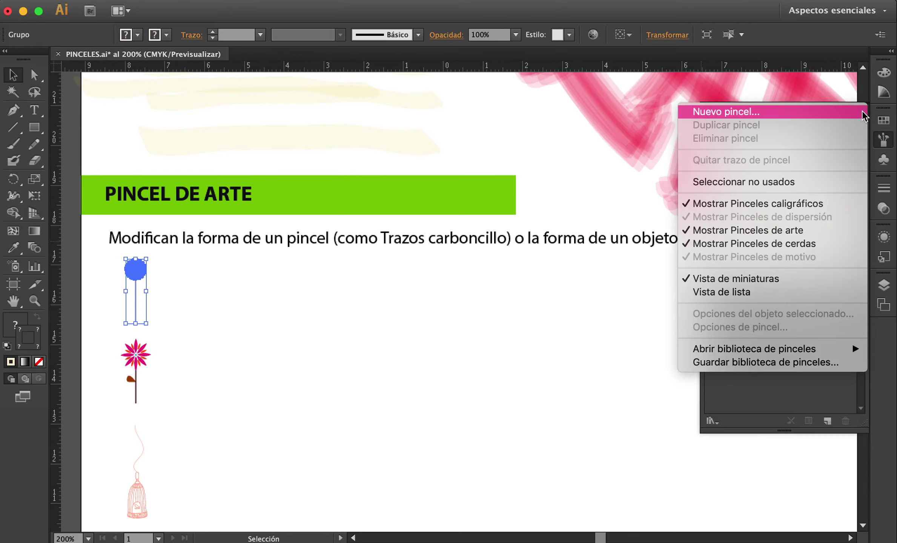
left_click(817, 112)
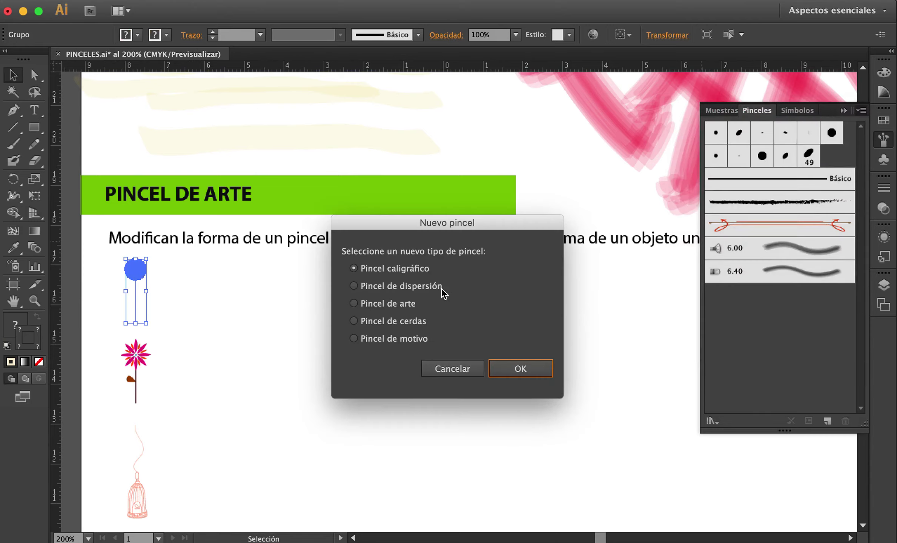
left_click(354, 303)
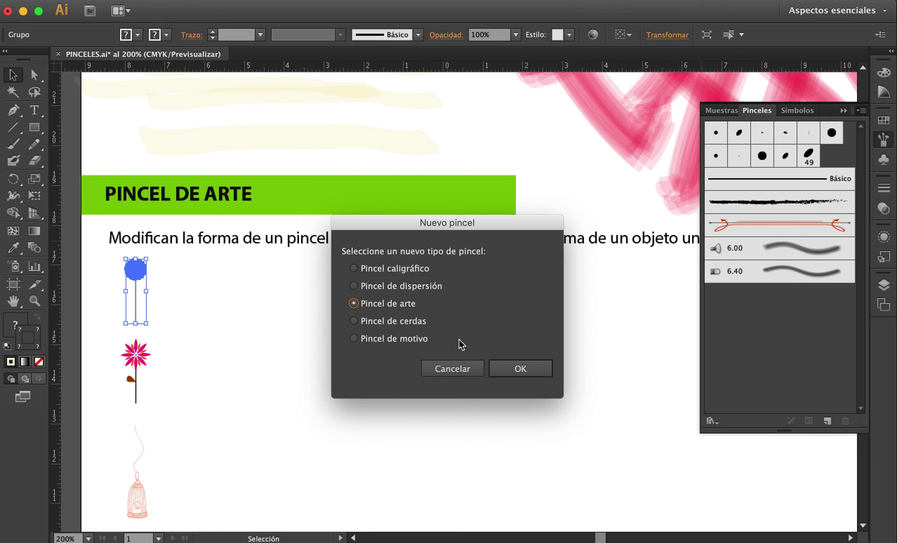
left_click(521, 369)
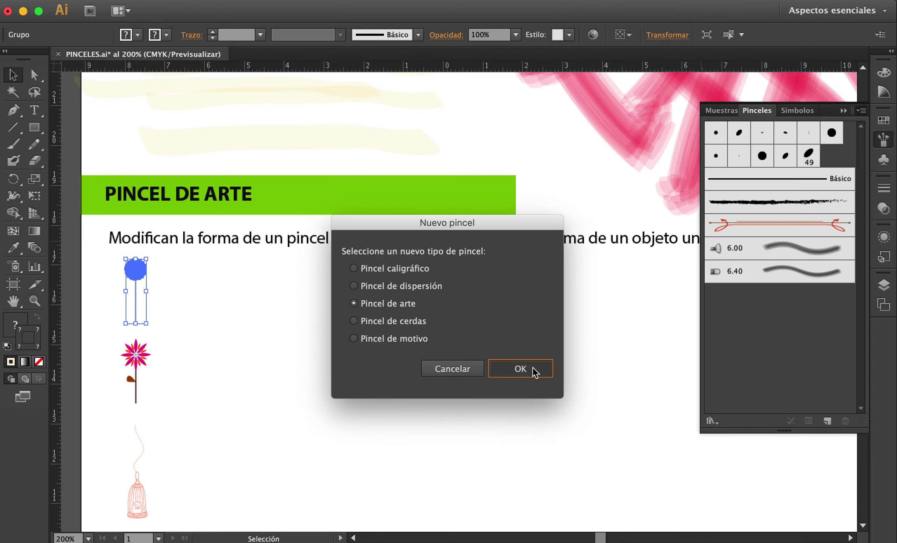
left_click_drag(605, 69, 440, 81)
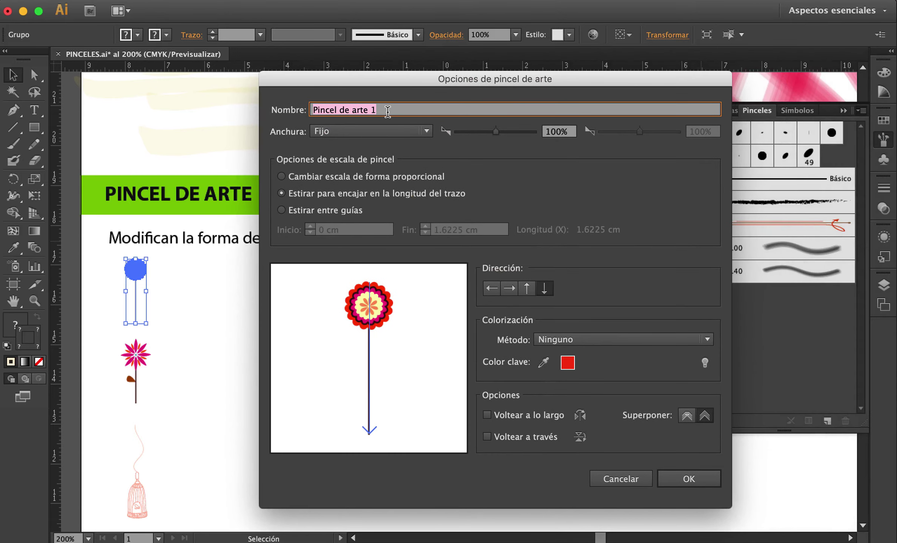
type("F")
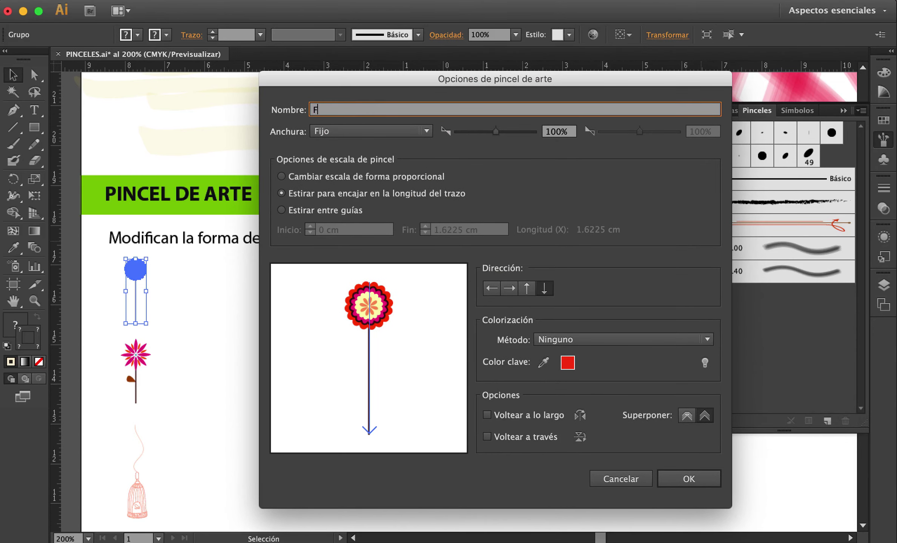
type("lor naranja")
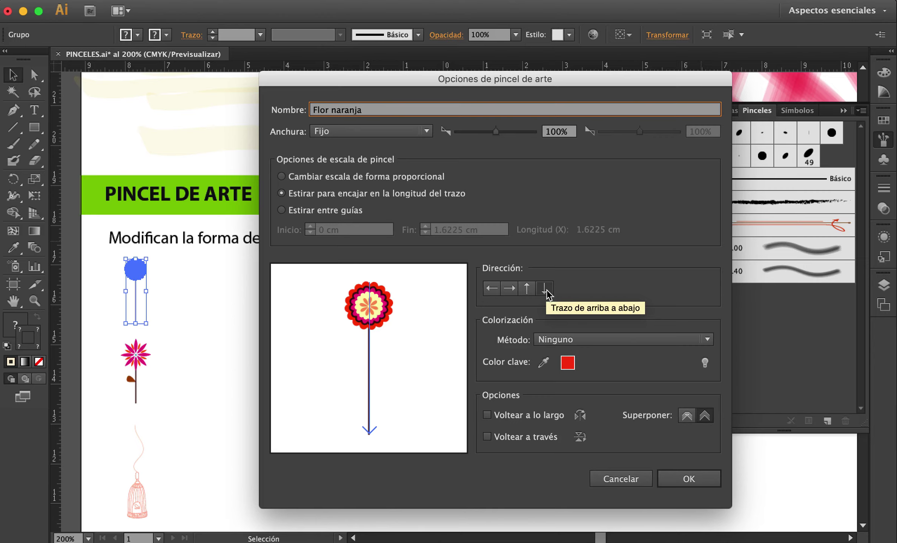
left_click(697, 482)
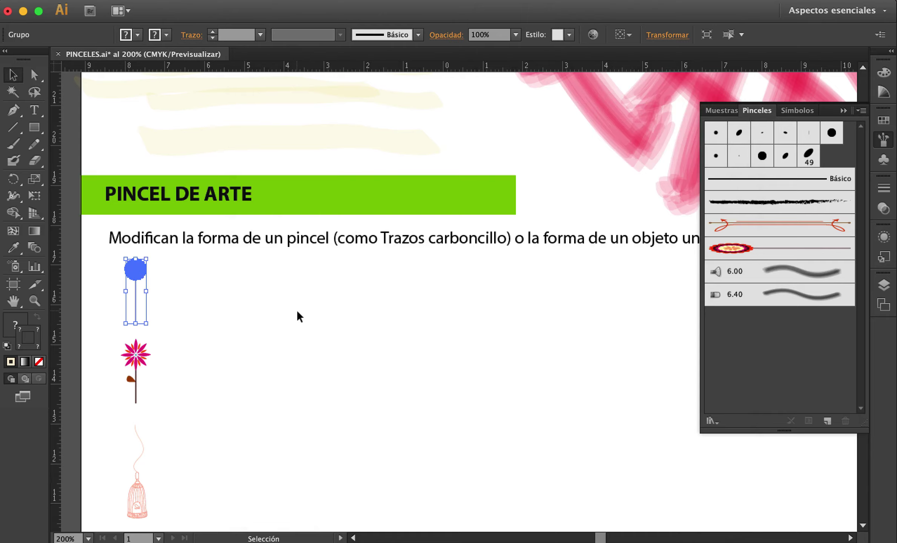
Step: Paint six strokes with the new orange flower brush, varying length and direction and ending with a large spiral
key("b")
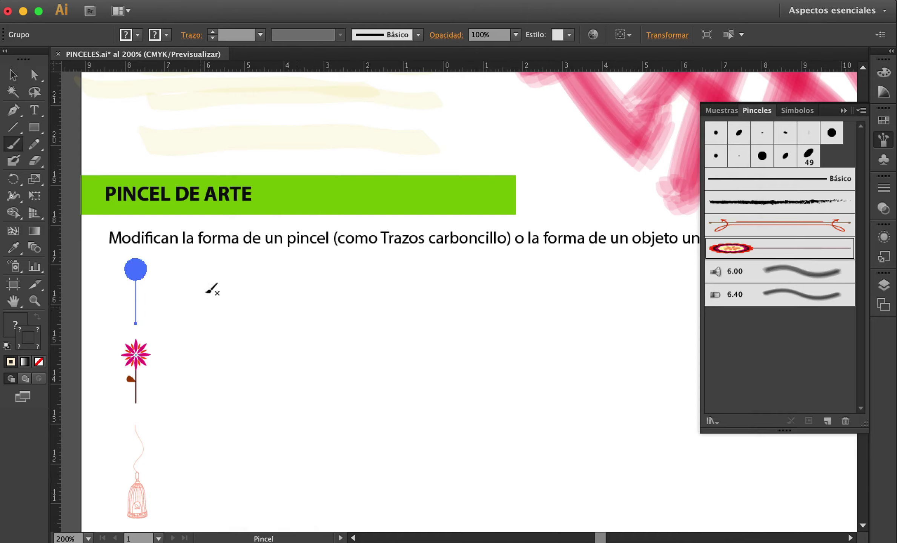
left_click_drag(214, 271, 208, 478)
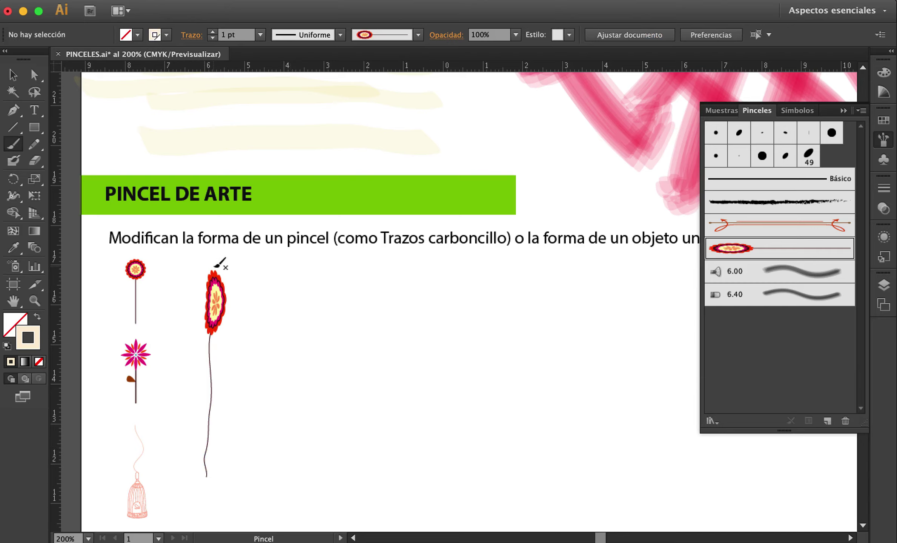
mouse_move(282, 477)
left_mouse_down()
mouse_move(274, 428)
mouse_move(278, 267)
left_mouse_up()
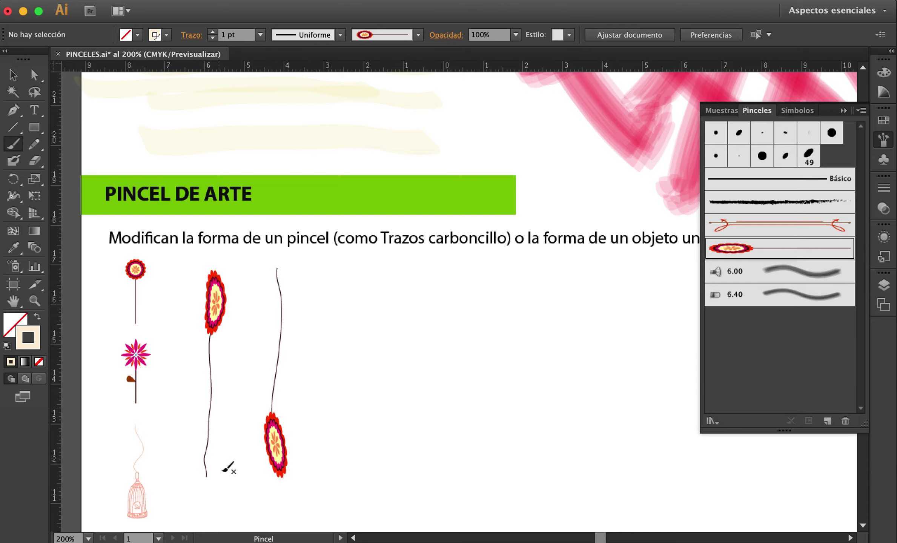
left_click_drag(305, 269, 306, 285)
left_click_drag(329, 268, 333, 333)
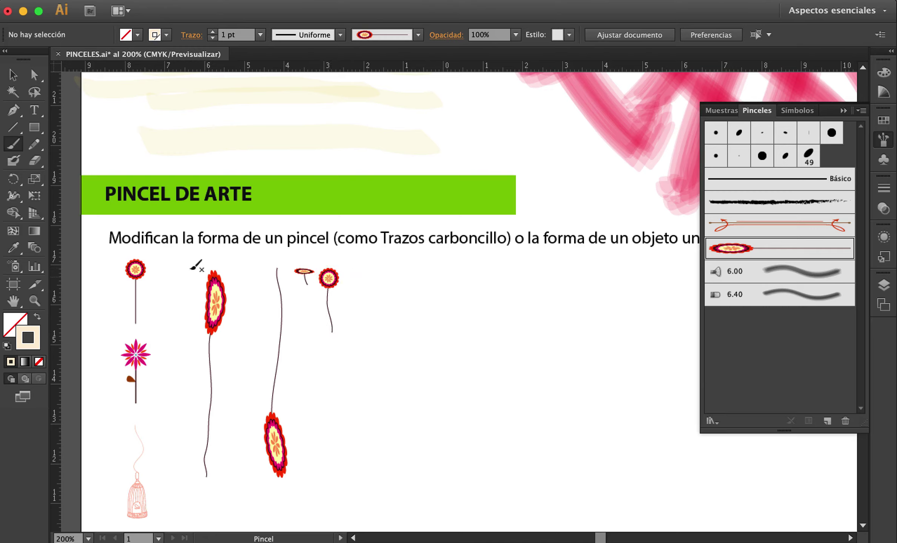
left_click_drag(361, 265, 364, 396)
mouse_move(456, 417)
left_mouse_down()
mouse_move(412, 354)
mouse_move(409, 292)
mouse_move(432, 276)
mouse_move(495, 278)
mouse_move(538, 327)
mouse_move(527, 375)
mouse_move(486, 390)
mouse_move(465, 364)
mouse_move(467, 335)
left_mouse_up()
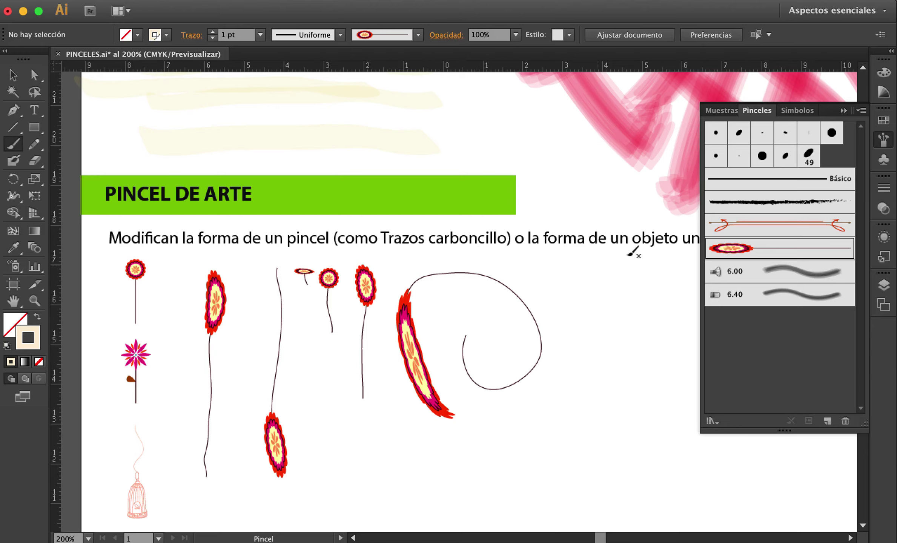
Step: Open the orange flower brush's options, preview a fixed width of 26%, and restore it to 100%
double_click(739, 253)
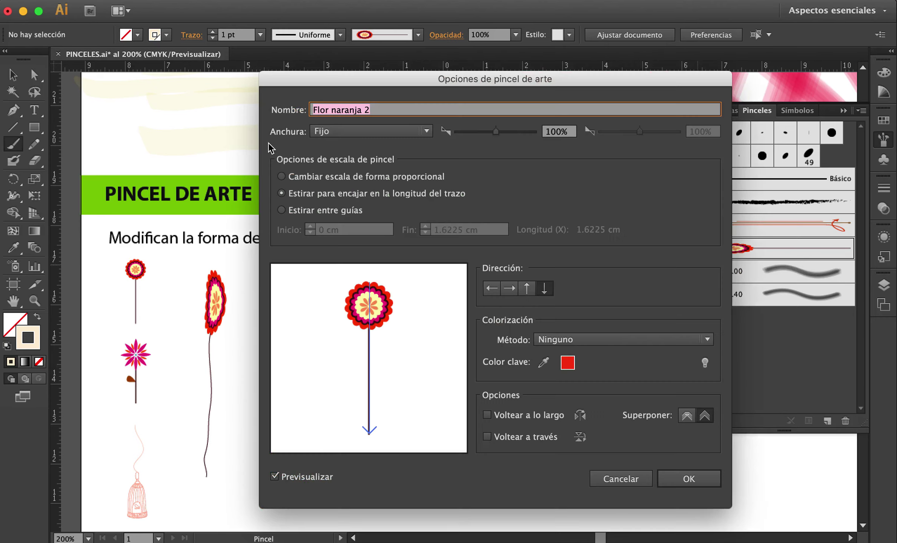
mouse_move(294, 83)
left_mouse_down()
mouse_move(448, 77)
mouse_move(505, 88)
left_mouse_up()
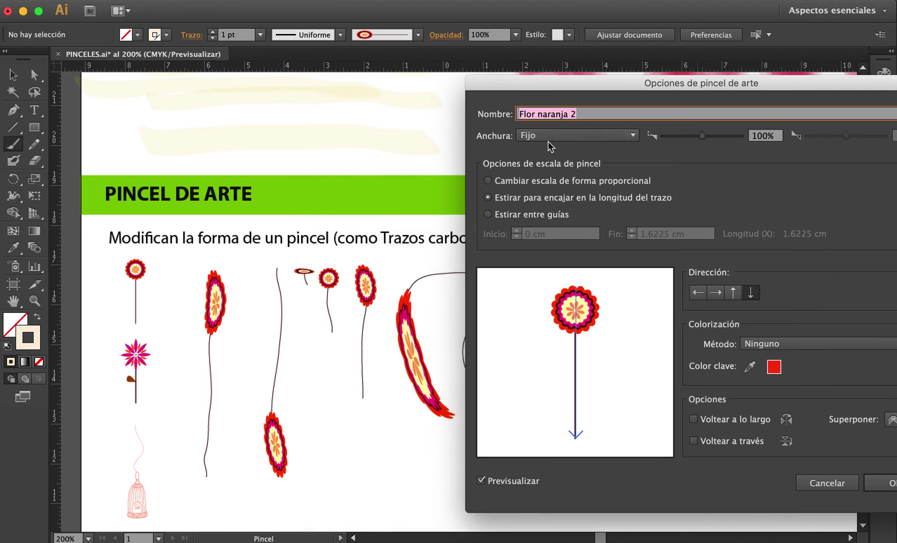
left_click(636, 135)
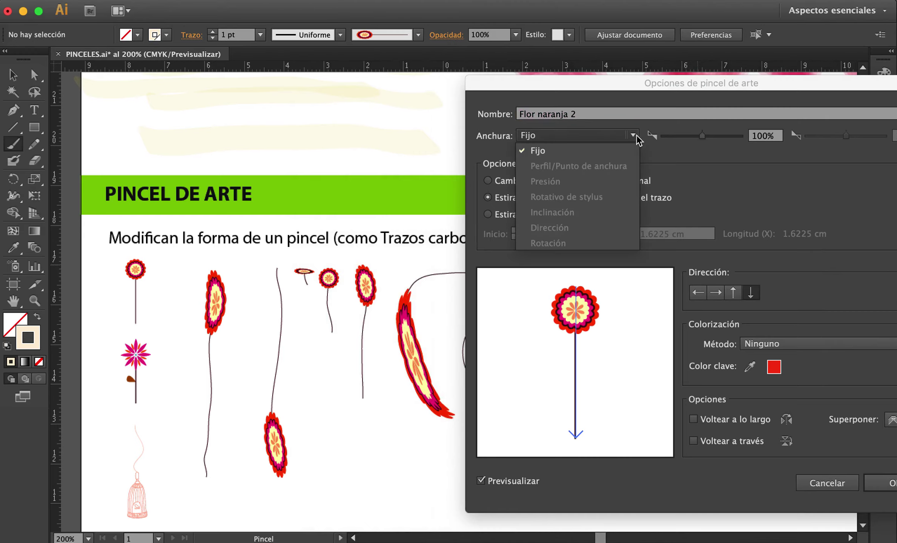
left_click(705, 138)
left_click_drag(702, 137, 676, 140)
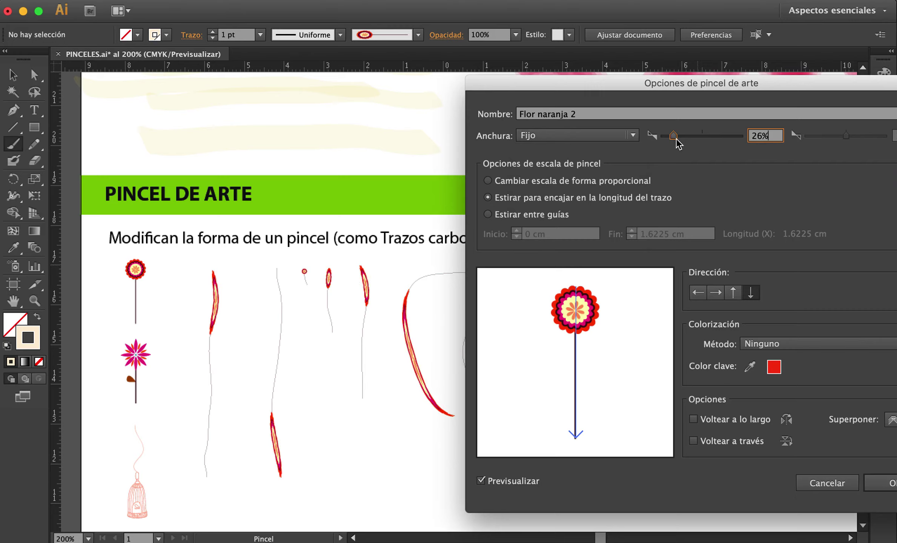
left_click_drag(676, 140, 701, 141)
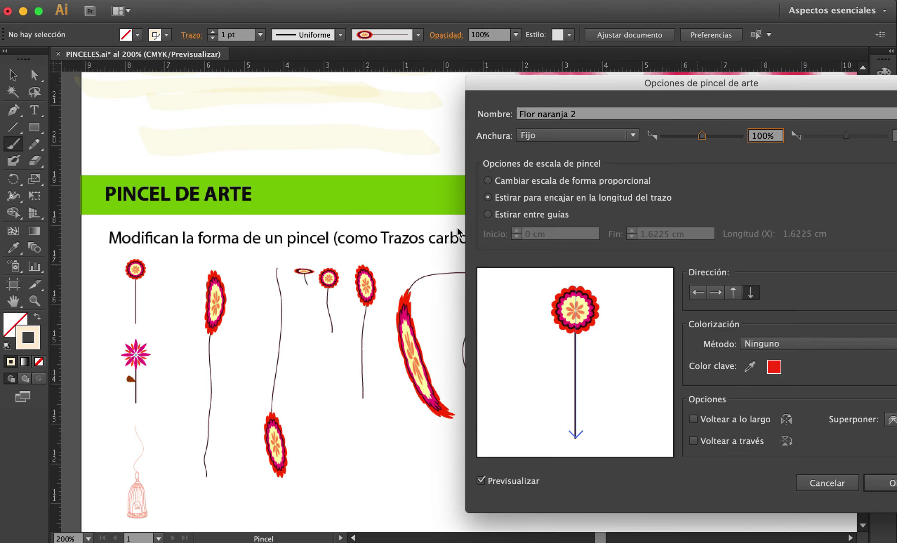
Step: Set the orange flower brush to scale proportionally, leaving the existing strokes with their original appearance
left_click(487, 181)
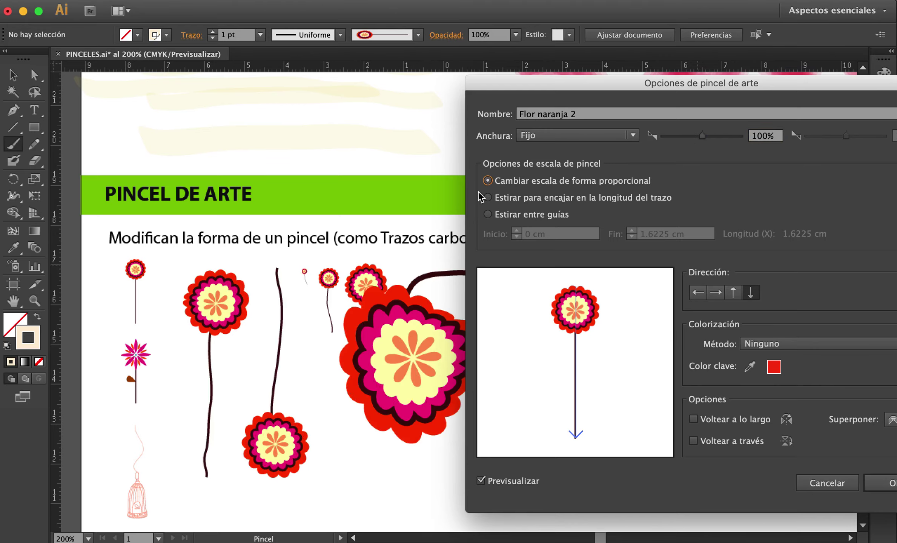
mouse_move(596, 87)
left_mouse_down()
mouse_move(370, 106)
mouse_move(326, 89)
left_mouse_up()
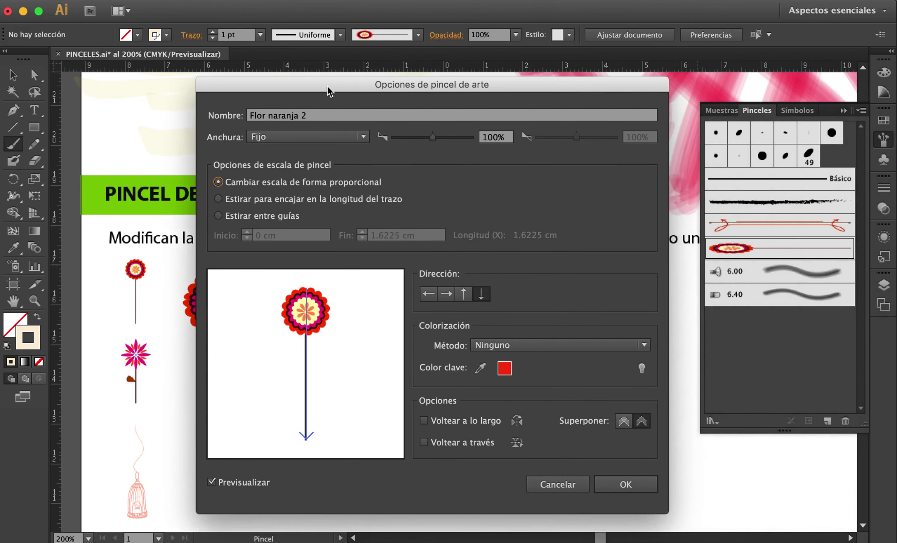
left_click(625, 485)
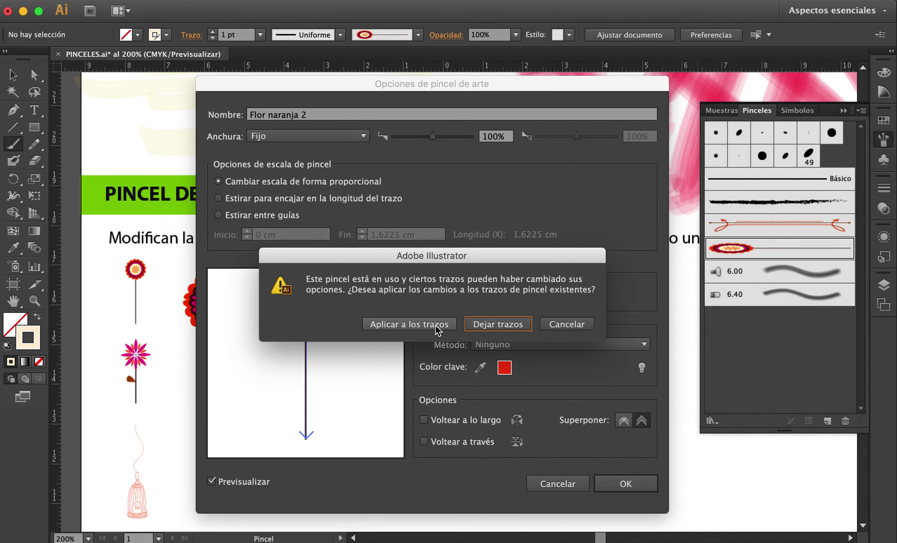
left_click(491, 326)
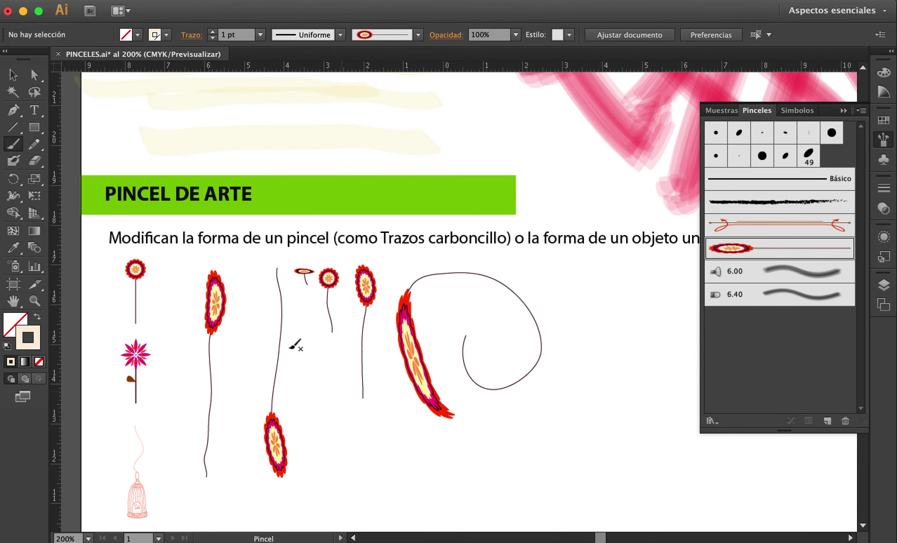
Step: Paint tiny, medium, long and looped flower strokes with the proportional brush in the free area beside and below the spiral
left_click_drag(579, 275, 580, 378)
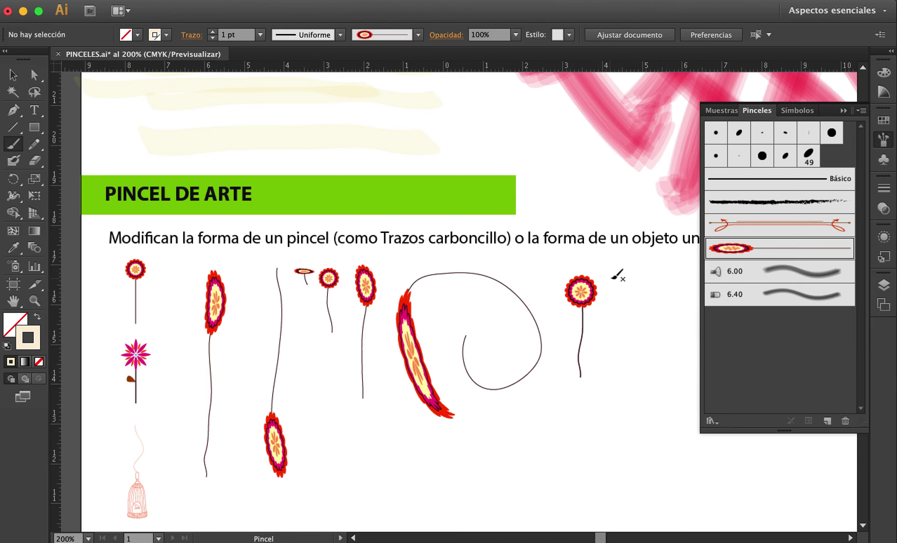
mouse_move(612, 276)
left_mouse_down()
mouse_move(644, 281)
mouse_move(646, 292)
mouse_move(653, 268)
mouse_move(667, 298)
left_mouse_up()
left_click_drag(681, 267, 682, 301)
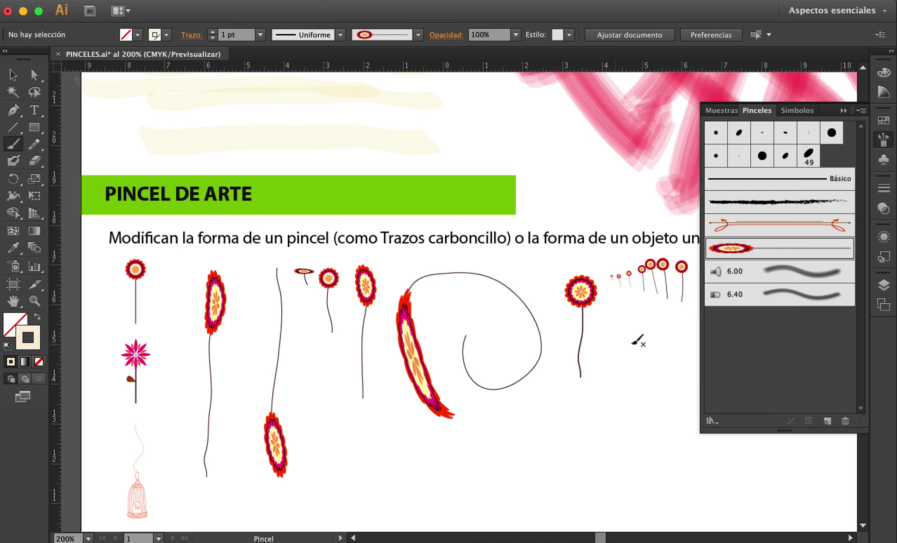
mouse_move(612, 369)
left_mouse_down()
mouse_move(623, 333)
mouse_move(653, 311)
mouse_move(672, 328)
mouse_move(673, 362)
mouse_move(647, 377)
mouse_move(650, 338)
left_mouse_up()
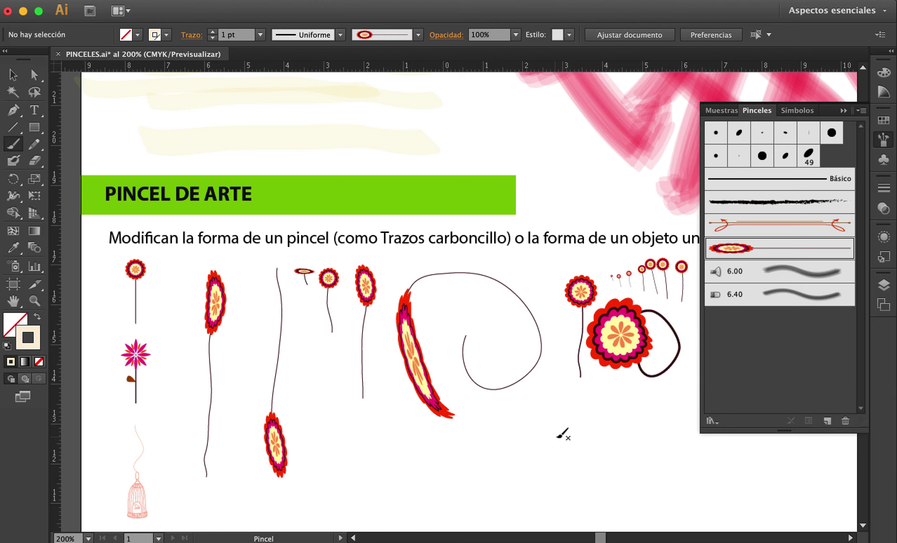
mouse_move(483, 476)
left_mouse_down()
mouse_move(511, 433)
mouse_move(616, 407)
mouse_move(636, 476)
mouse_move(568, 500)
mouse_move(562, 442)
left_mouse_up()
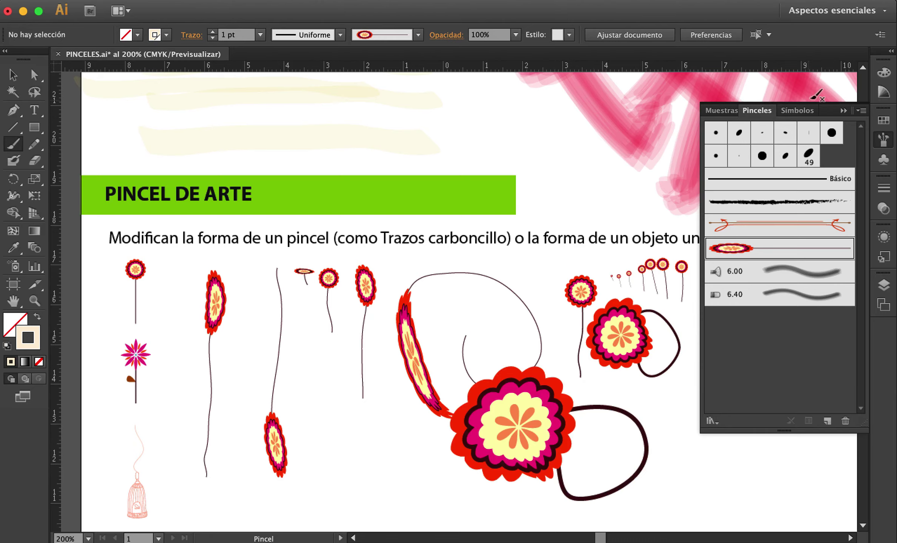
left_click(844, 110)
left_click_drag(728, 281, 721, 354)
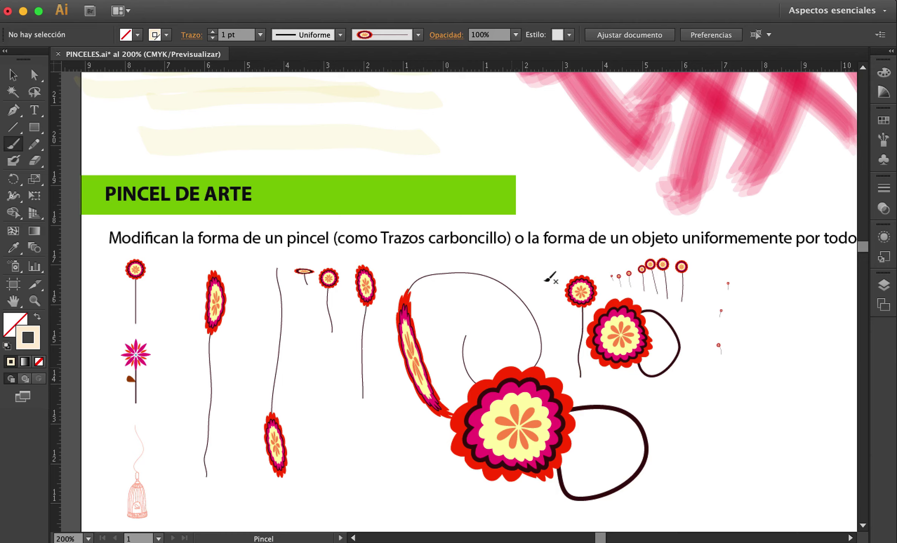
left_click_drag(744, 266, 732, 434)
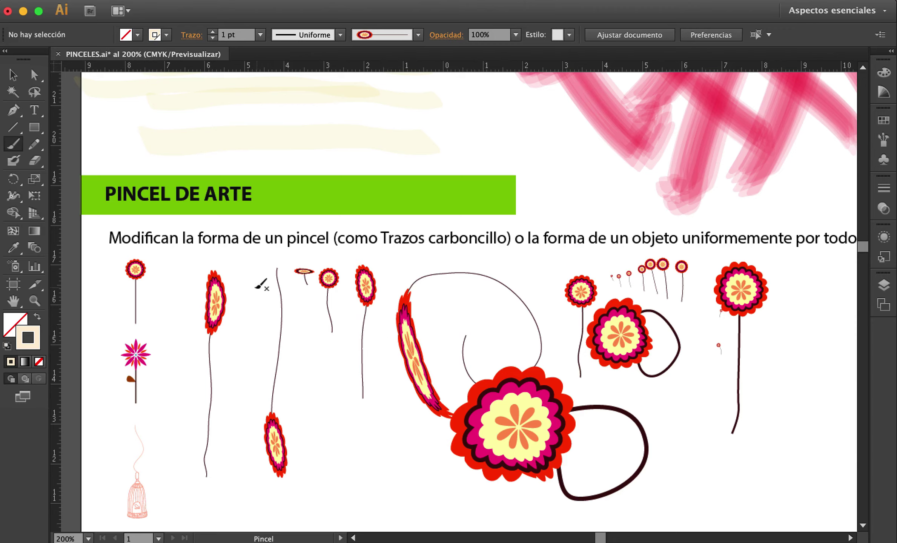
Step: Create an art brush named Flor rosa from the pink flower drawing with the leaf
left_click(13, 75)
left_click_drag(115, 332, 165, 413)
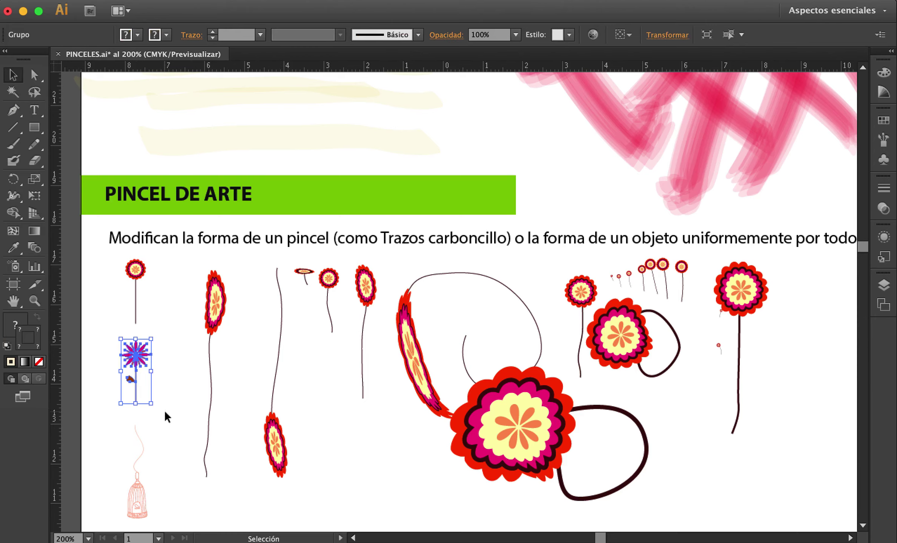
key("a")
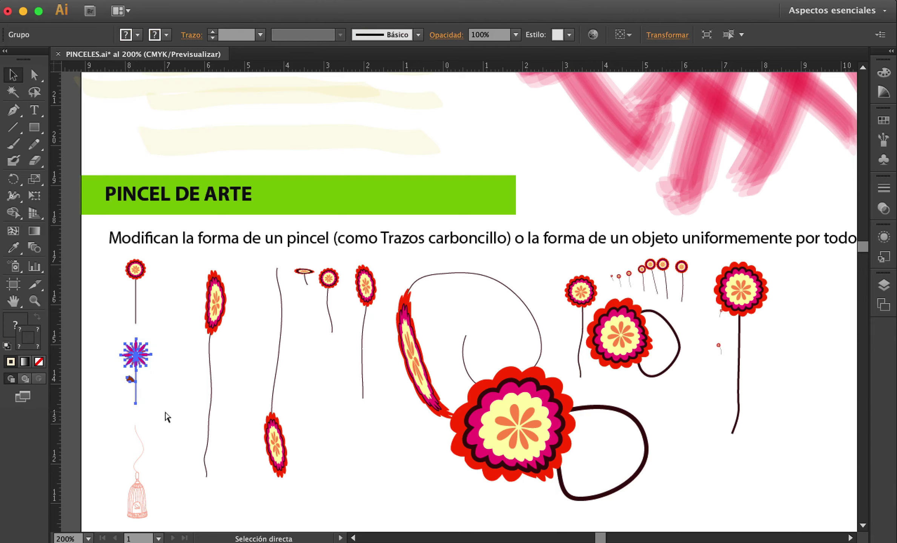
key("v")
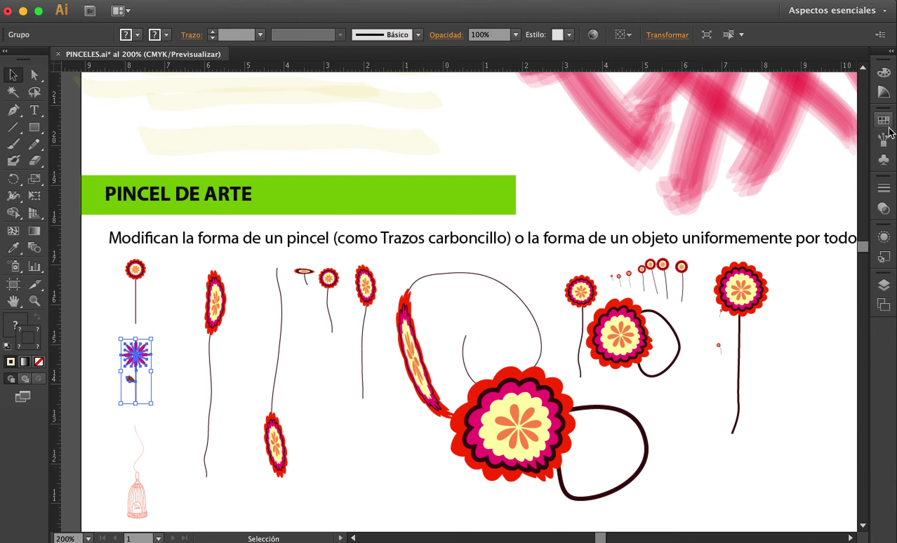
left_click(884, 140)
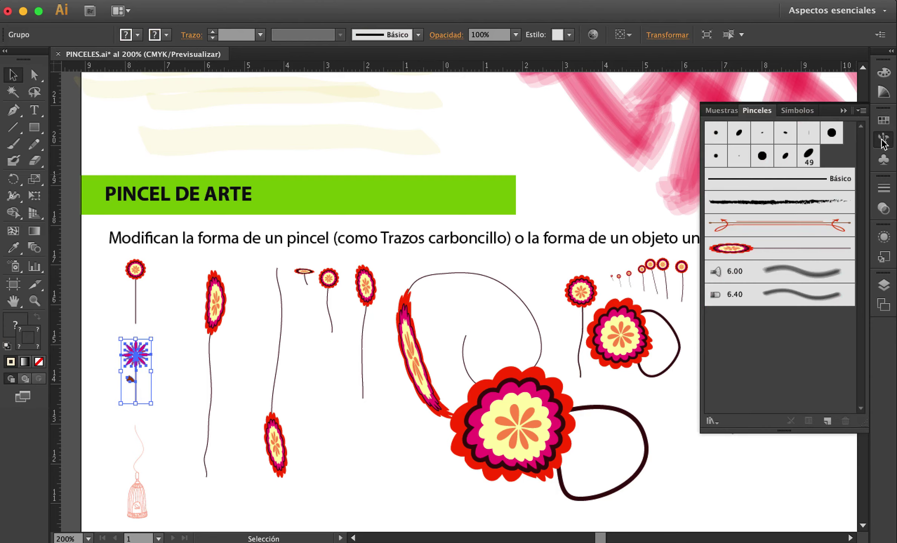
left_click(862, 111)
left_click(738, 112)
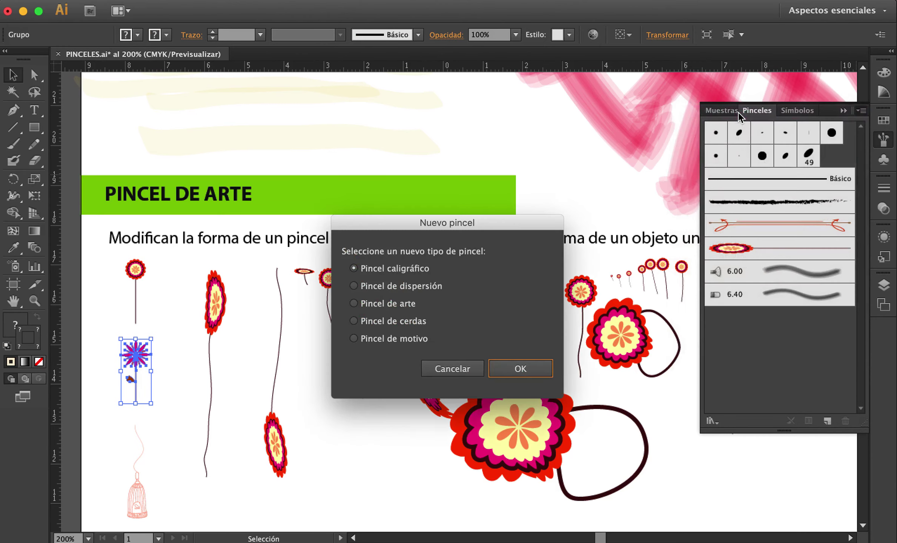
left_click(379, 305)
left_click(520, 368)
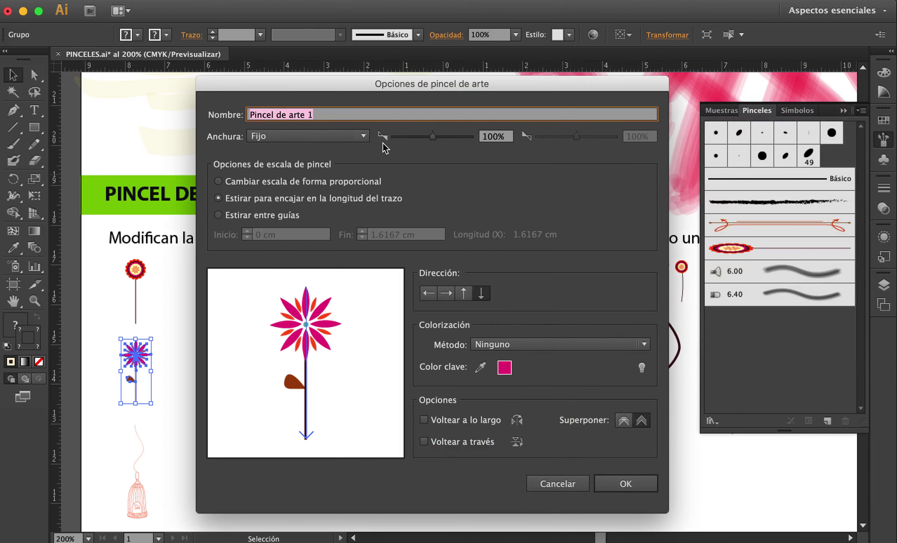
type("F")
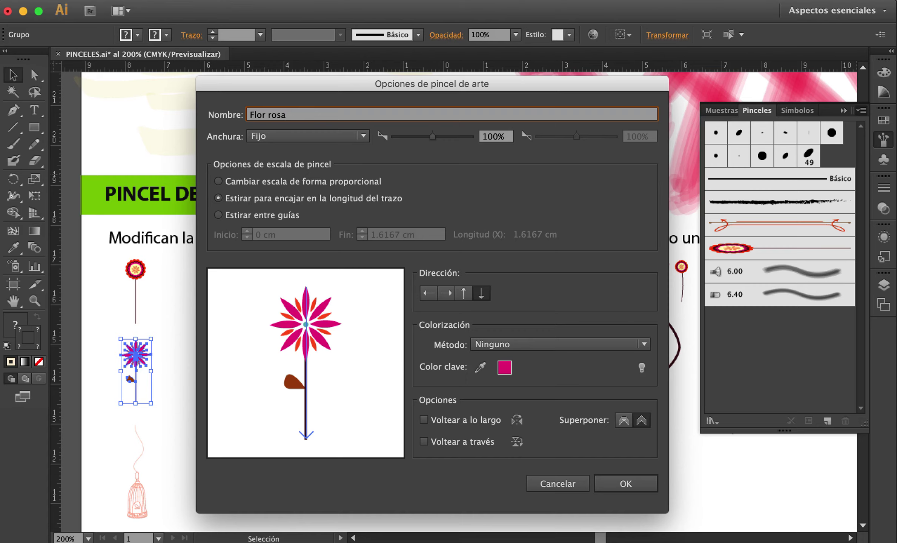
type("lor rosa")
left_click(626, 484)
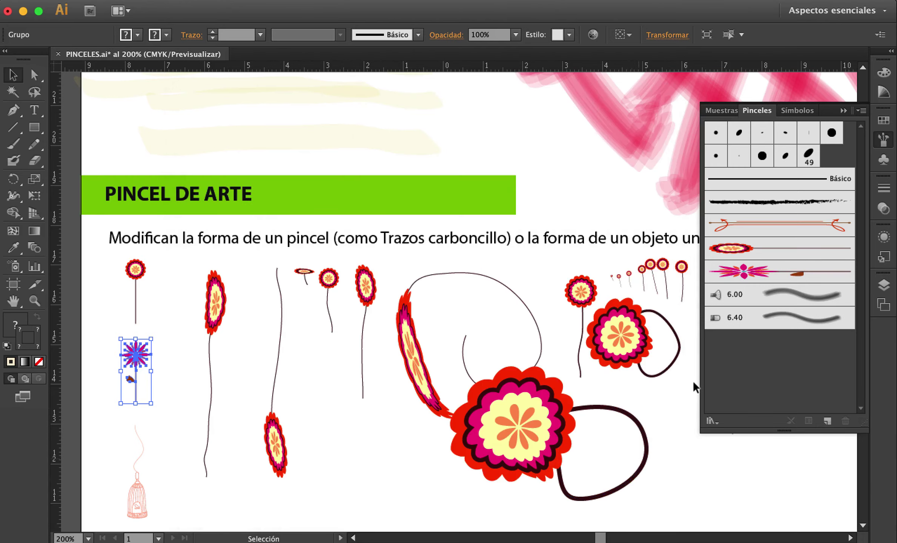
Step: Paint a group of short flower strokes in varied lengths and directions with the Flor rosa brush below the long orange flowers
key("space")
left_click_drag(526, 408, 496, 270)
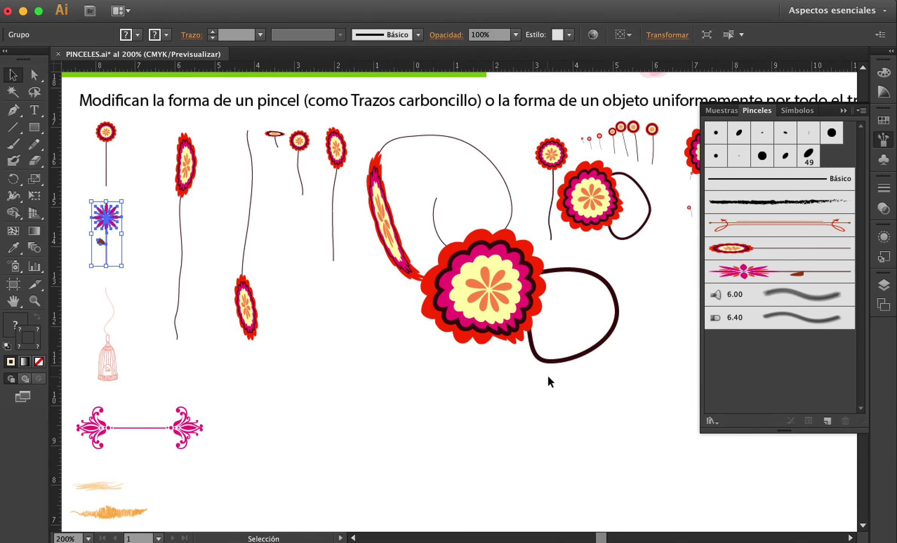
key("b")
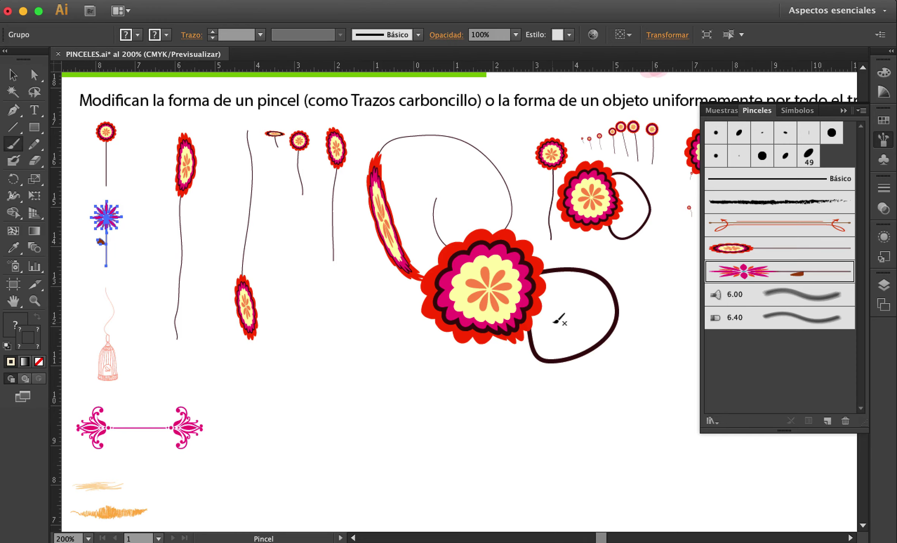
left_click_drag(286, 384, 286, 455)
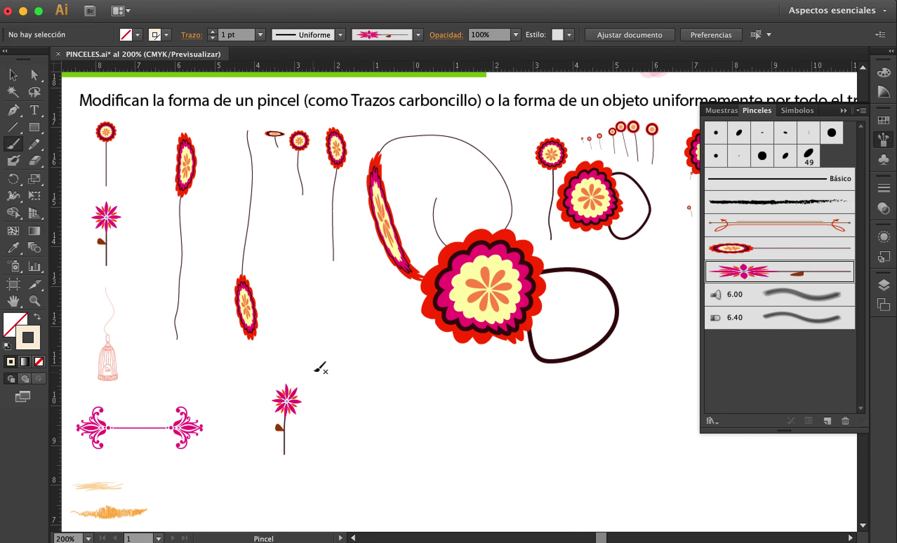
mouse_move(319, 367)
left_mouse_down()
mouse_move(313, 430)
mouse_move(339, 419)
left_mouse_up()
mouse_move(336, 452)
left_mouse_down()
mouse_move(368, 397)
mouse_move(386, 402)
left_mouse_up()
mouse_move(408, 408)
left_mouse_down()
mouse_move(397, 431)
mouse_move(445, 414)
mouse_move(440, 423)
left_mouse_up()
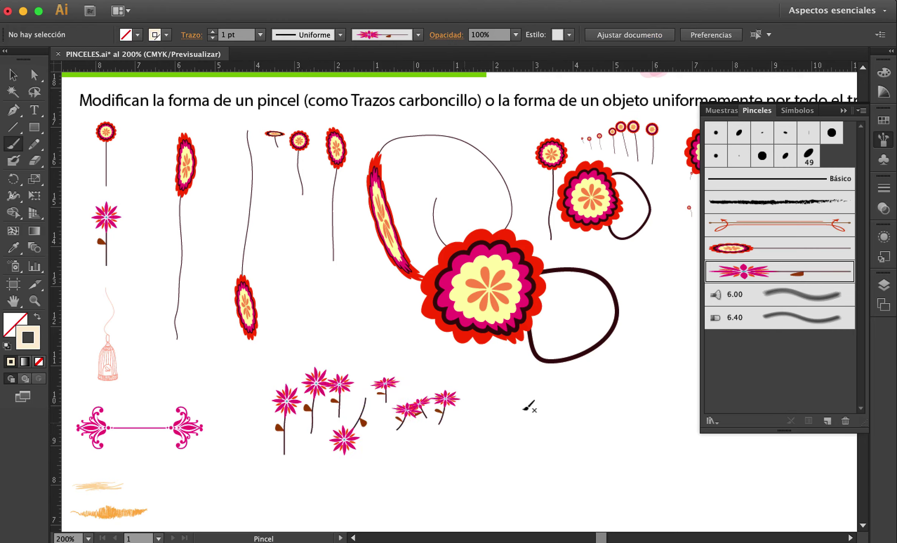
Step: Review the Flor rosa brush's options beside the painted strokes and close them without changing any setting
double_click(757, 272)
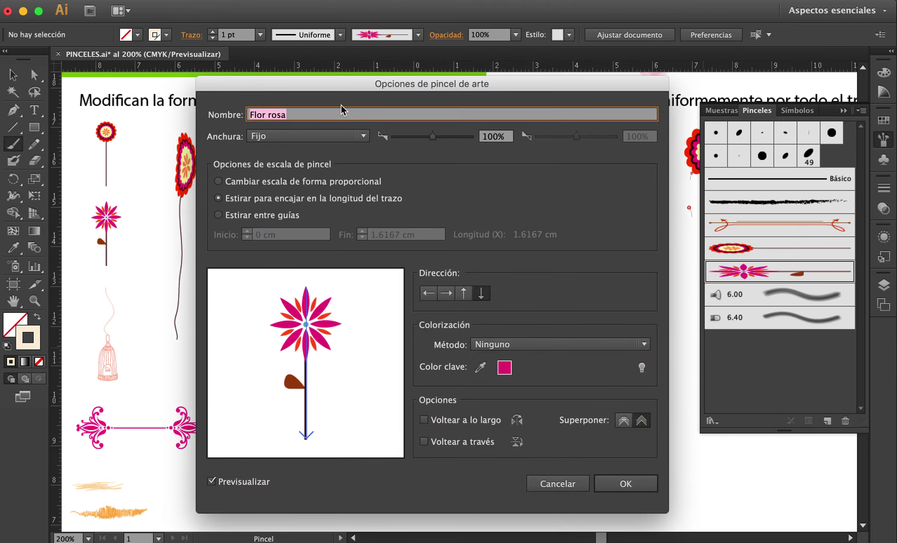
left_click_drag(337, 90, 624, 82)
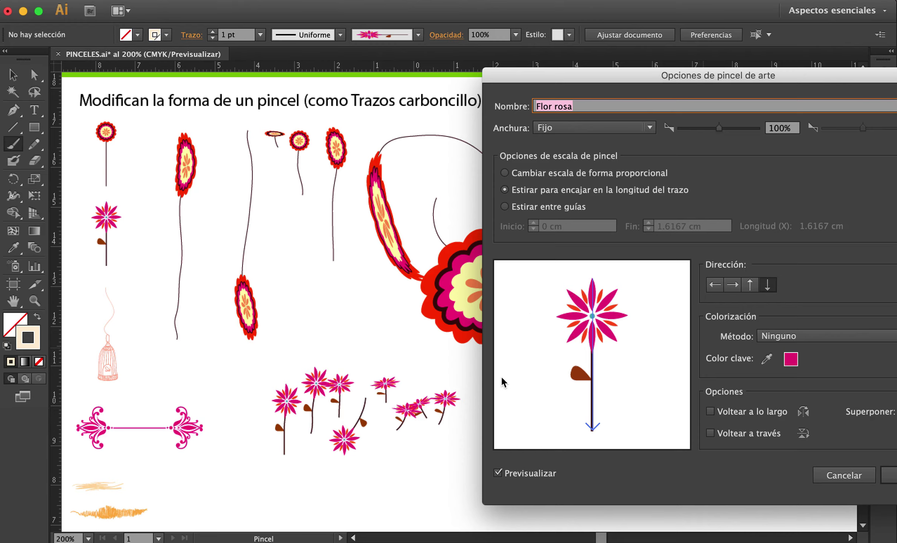
left_click_drag(743, 76, 608, 79)
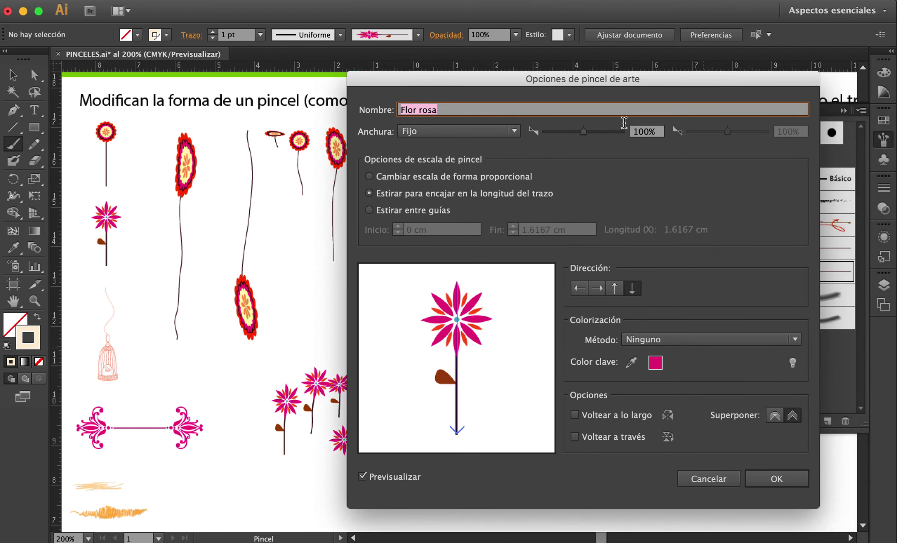
left_click(777, 479)
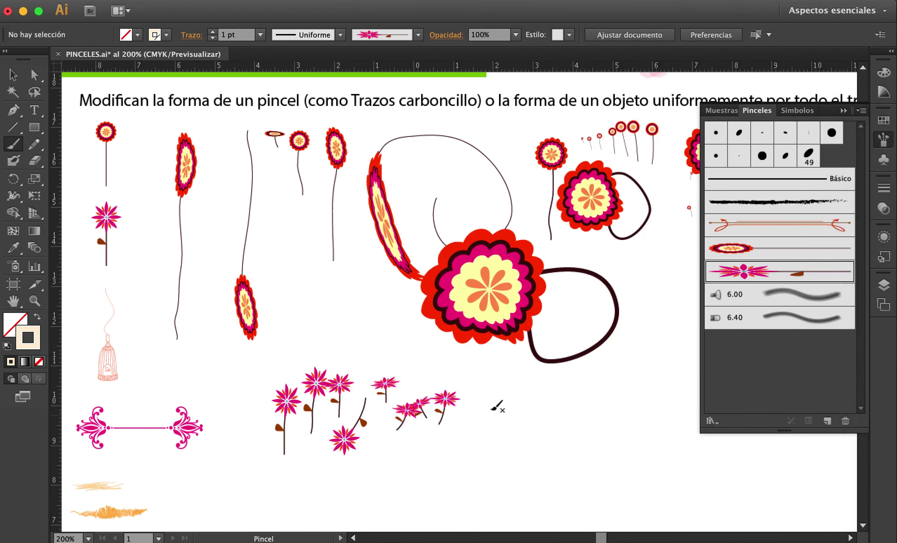
Step: Paint two long curved strokes with the Flor rosa brush beside the small pink flowers
mouse_move(436, 528)
left_mouse_down()
mouse_move(386, 542)
mouse_move(335, 531)
left_mouse_up()
left_click_drag(310, 499, 307, 498)
mouse_move(510, 394)
left_mouse_down()
mouse_move(580, 515)
mouse_move(658, 538)
mouse_move(708, 535)
left_mouse_up()
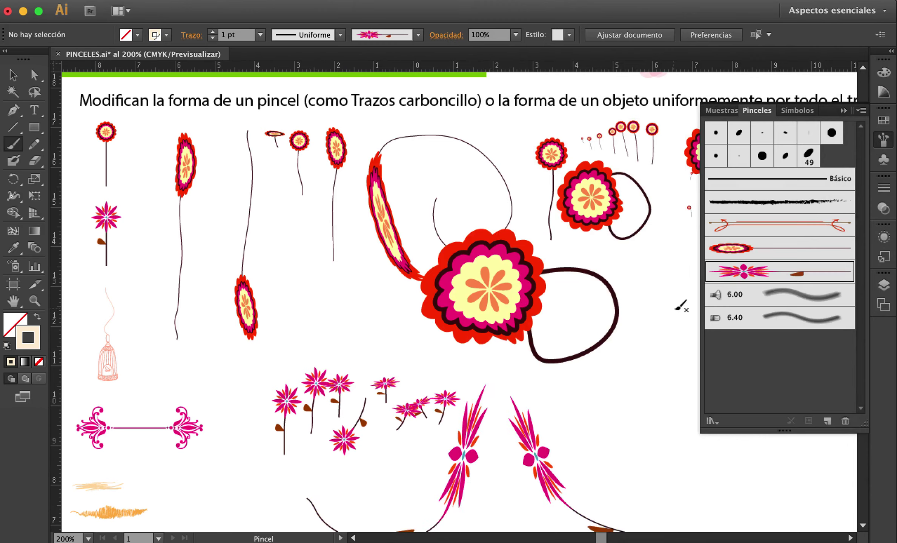
Step: Set the Flor rosa brush to stretch between guides, placing the start guide at 0.8069 cm just below the flower head
double_click(757, 277)
left_click_drag(403, 81, 613, 81)
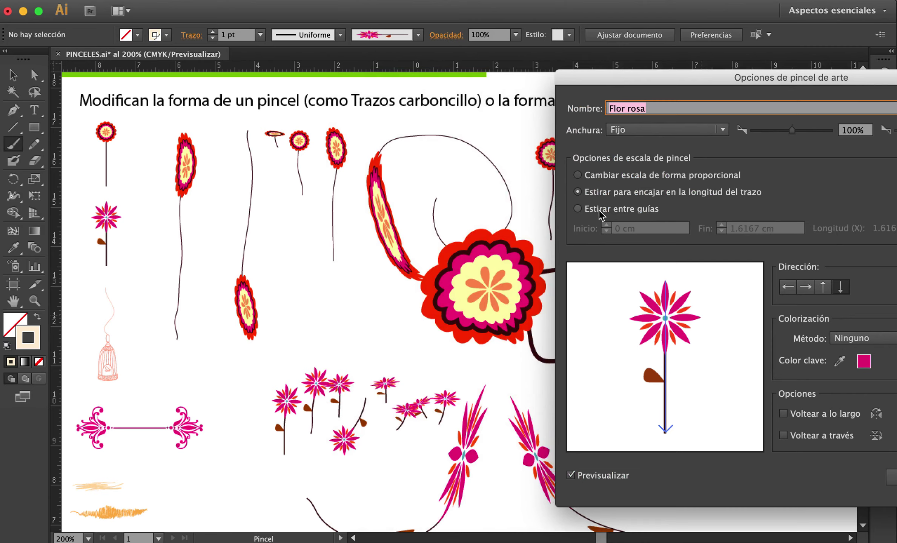
left_click(578, 209)
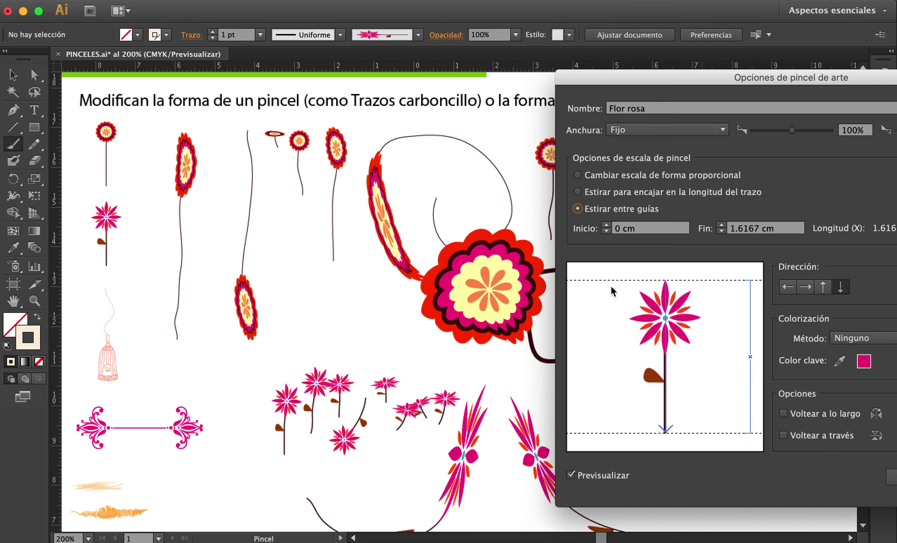
left_click_drag(612, 278, 603, 357)
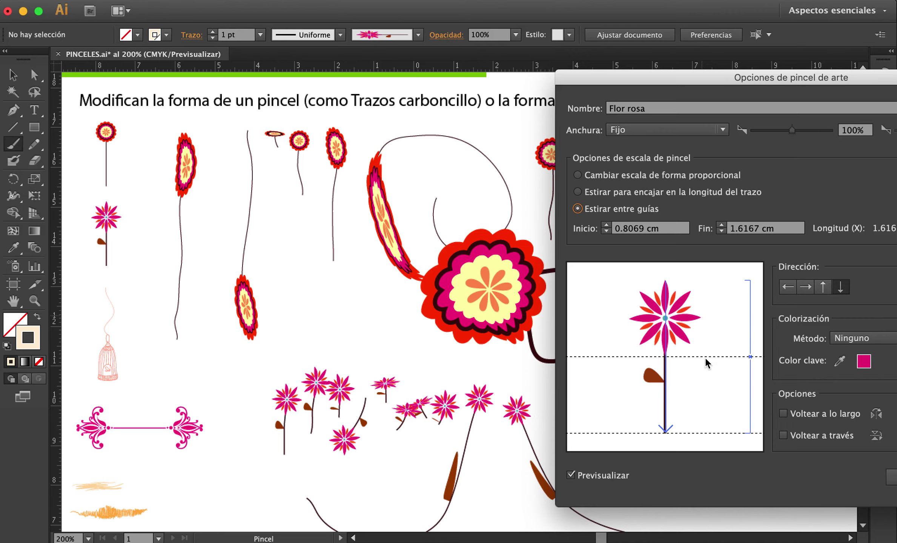
Step: Move the Flor rosa brush's start guide below the leaf to 1.1178 cm and apply the changes to the existing strokes
left_click_drag(705, 356, 705, 387)
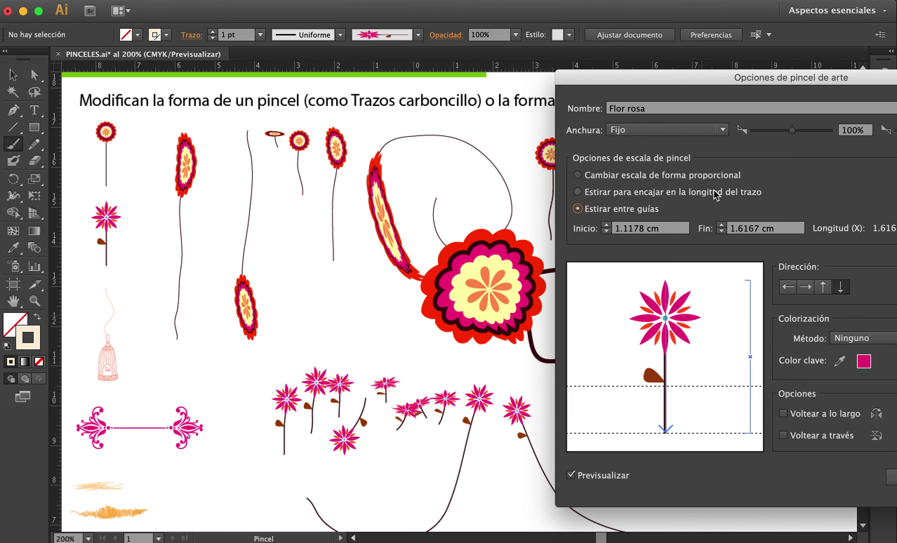
left_click_drag(653, 72, 267, 76)
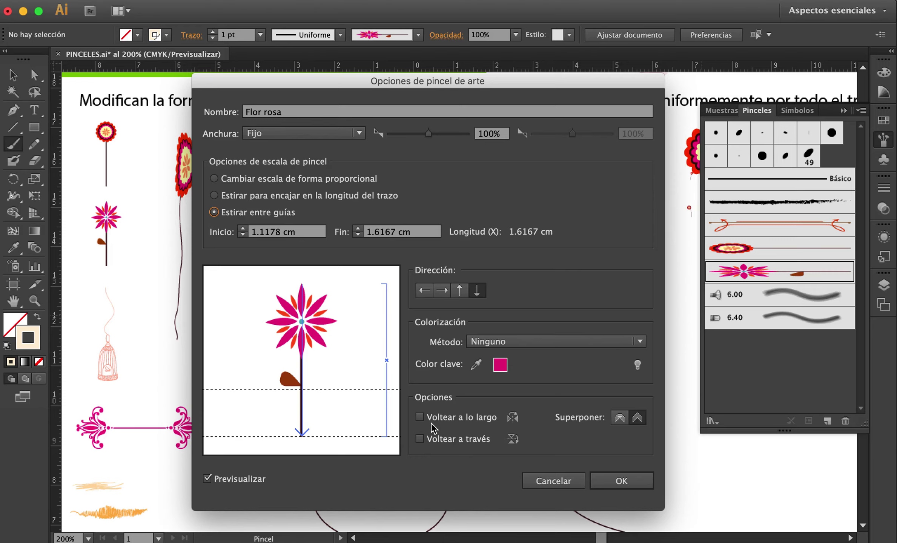
left_click(626, 486)
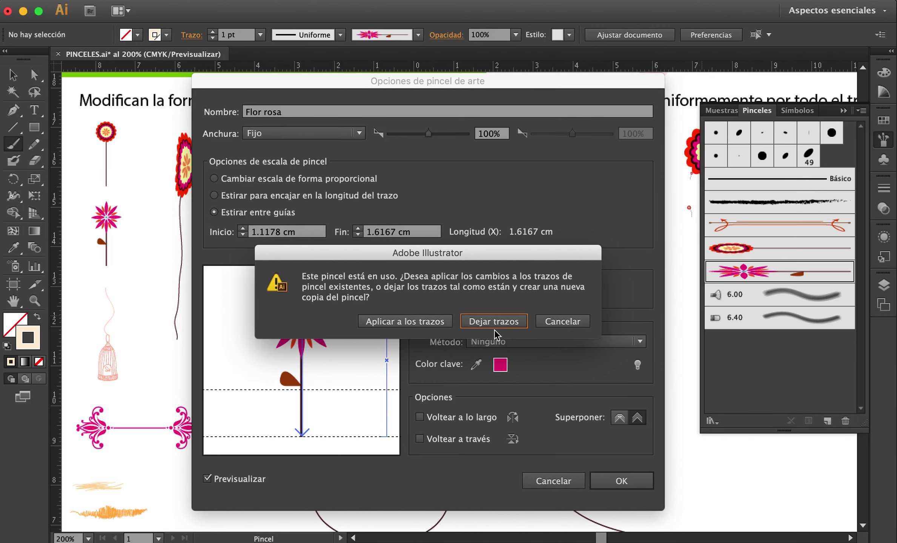
left_click(403, 325)
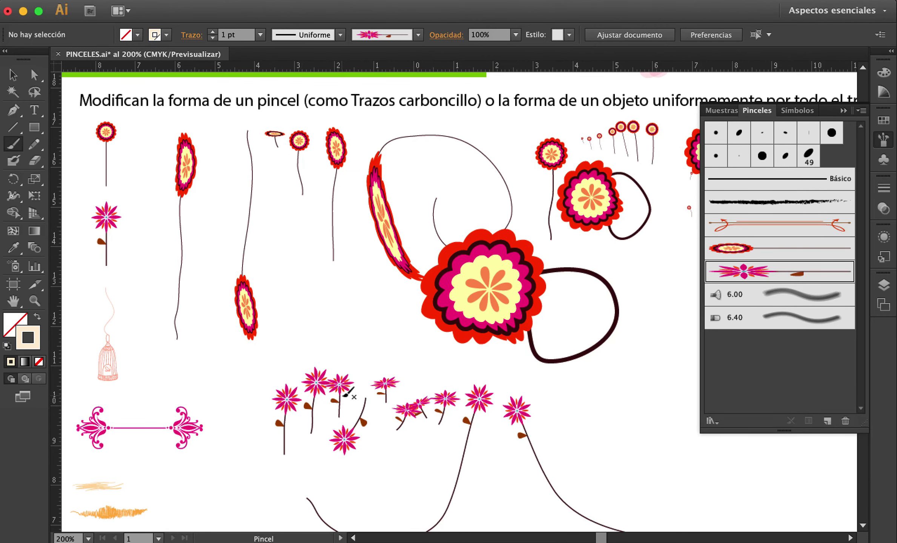
Step: Start a new art brush from the pink double-ended ornament
left_click(13, 74)
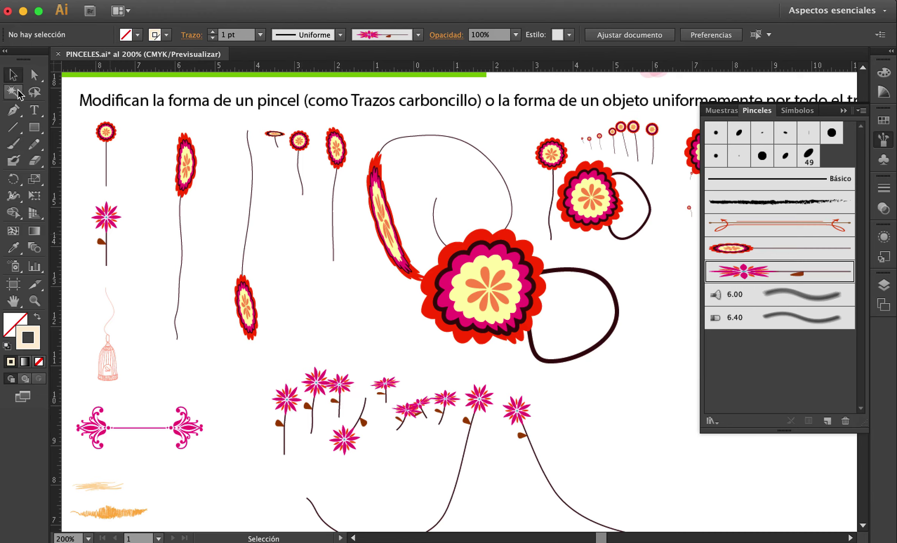
mouse_move(72, 394)
left_mouse_down()
mouse_move(113, 434)
mouse_move(213, 459)
left_mouse_up()
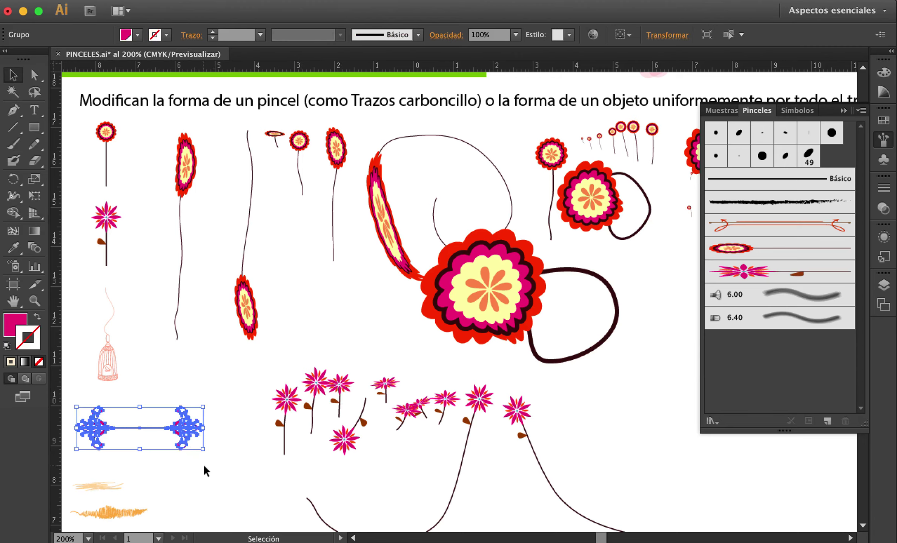
key("a")
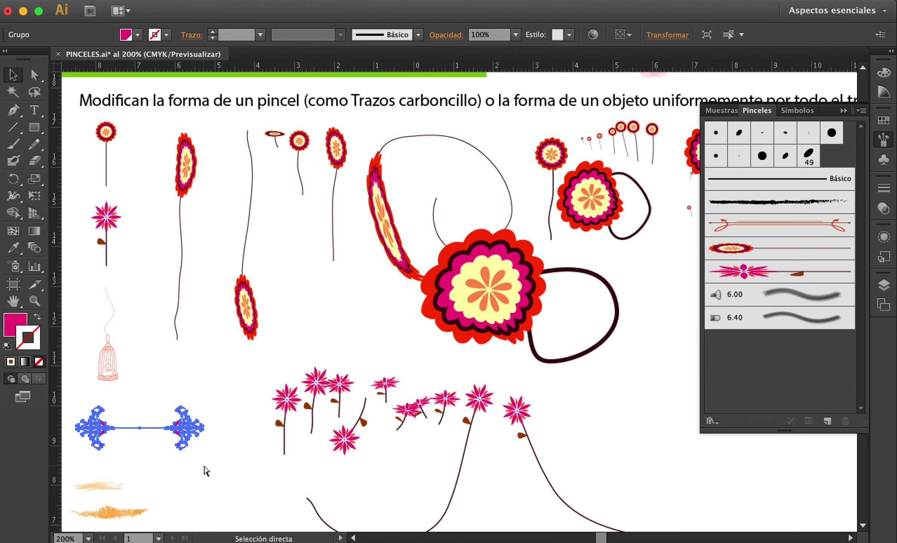
key("v")
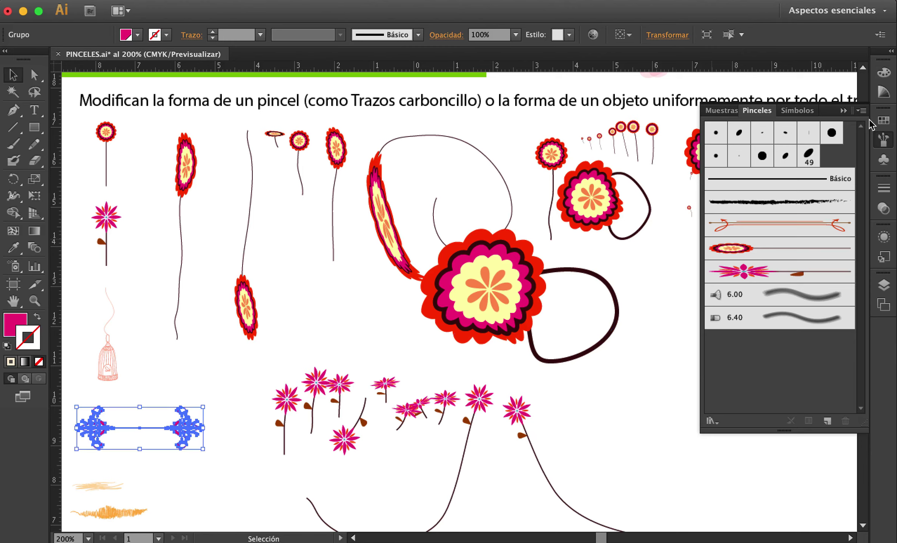
left_click(863, 111)
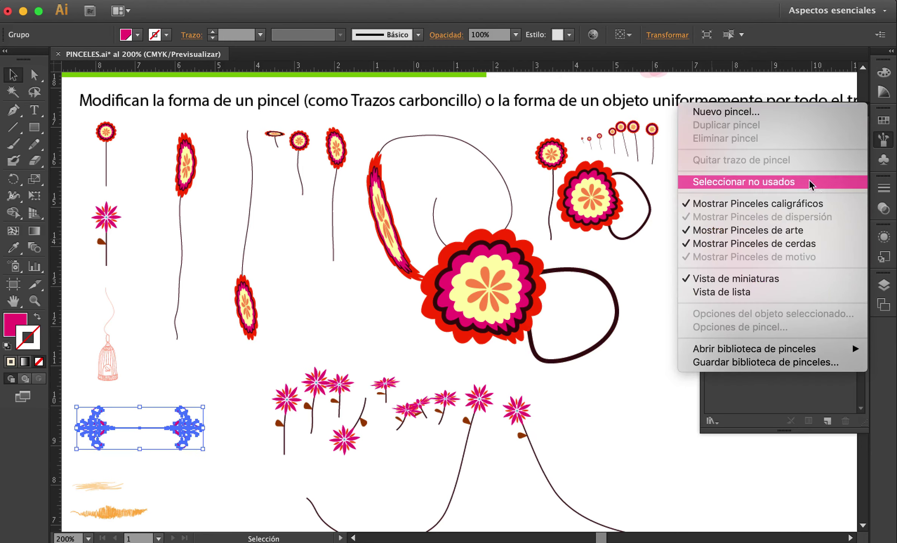
left_click(770, 113)
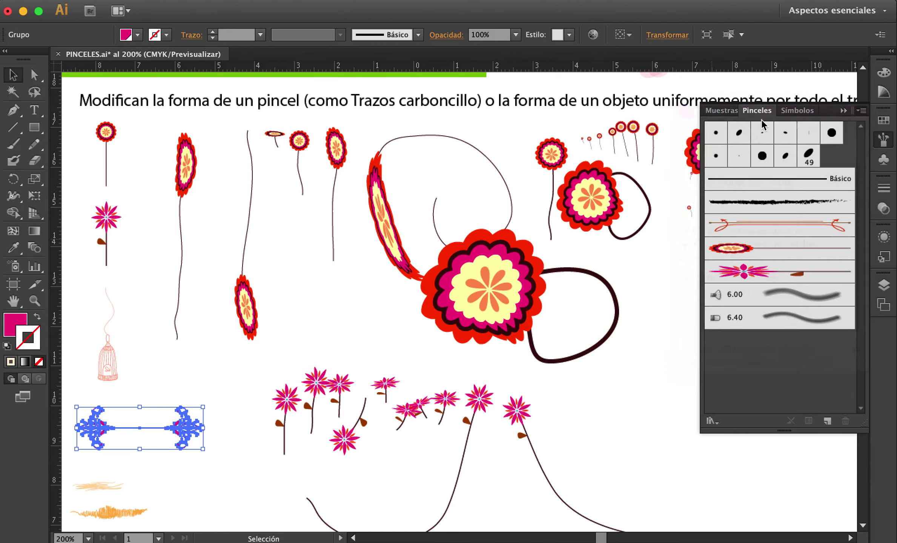
left_click(380, 307)
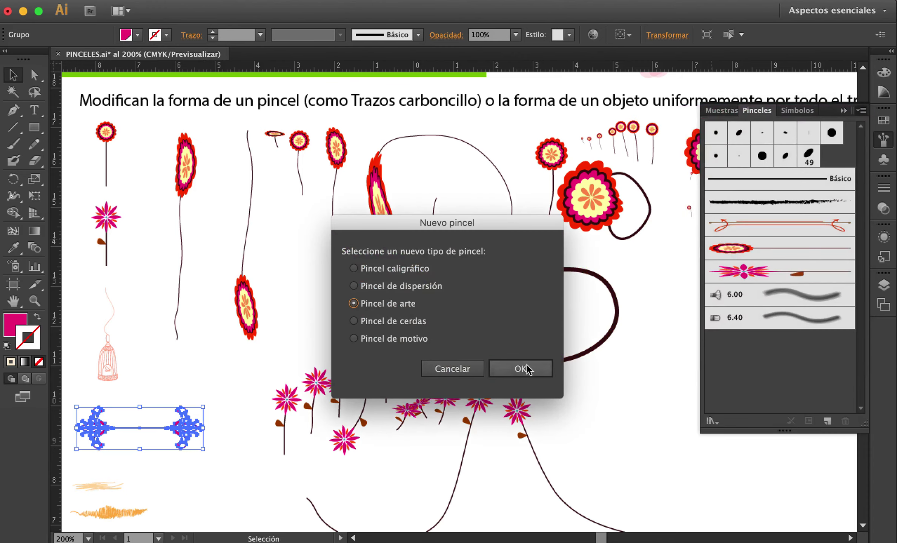
left_click(532, 371)
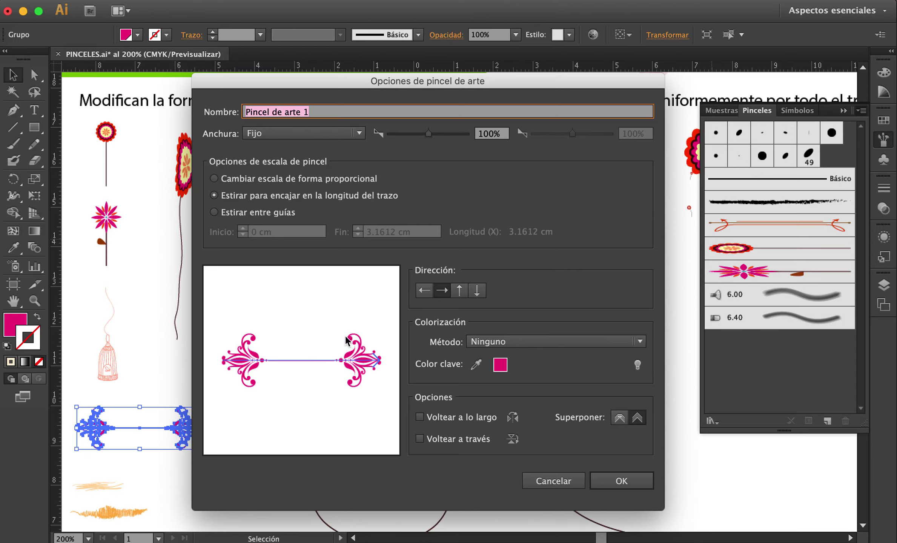
Step: Set the new ornament brush to stretch between guides in the rightward direction, with guides at 0.9634 cm and 2.1977 cm
left_click(258, 213)
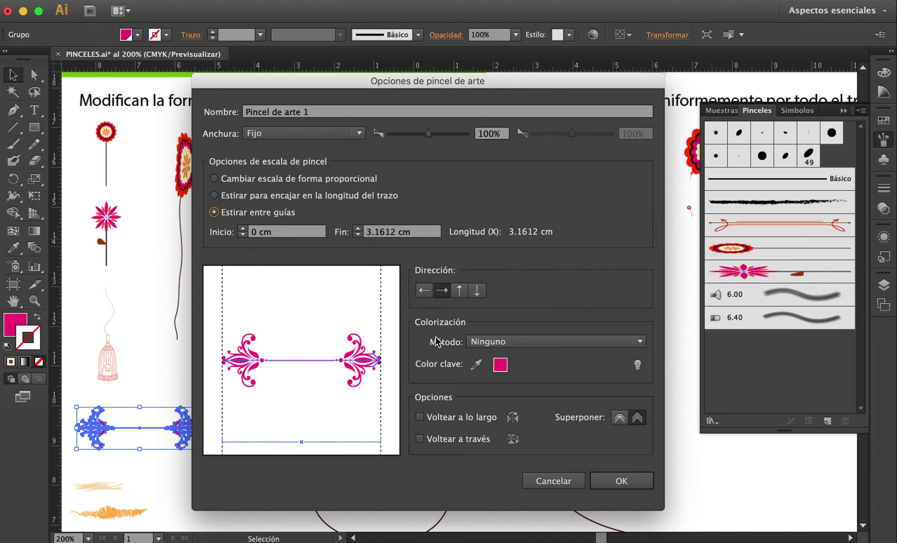
left_click(460, 291)
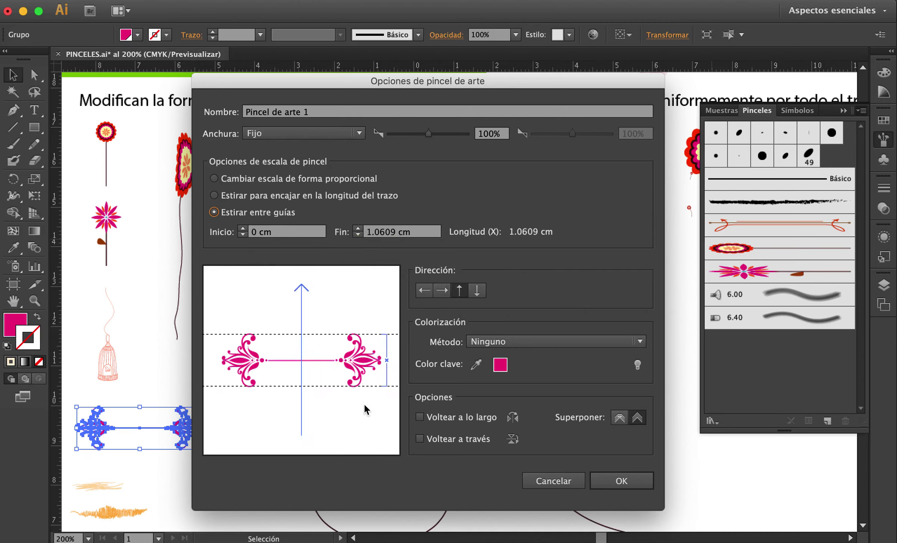
left_click_drag(332, 334, 332, 368)
left_click(443, 295)
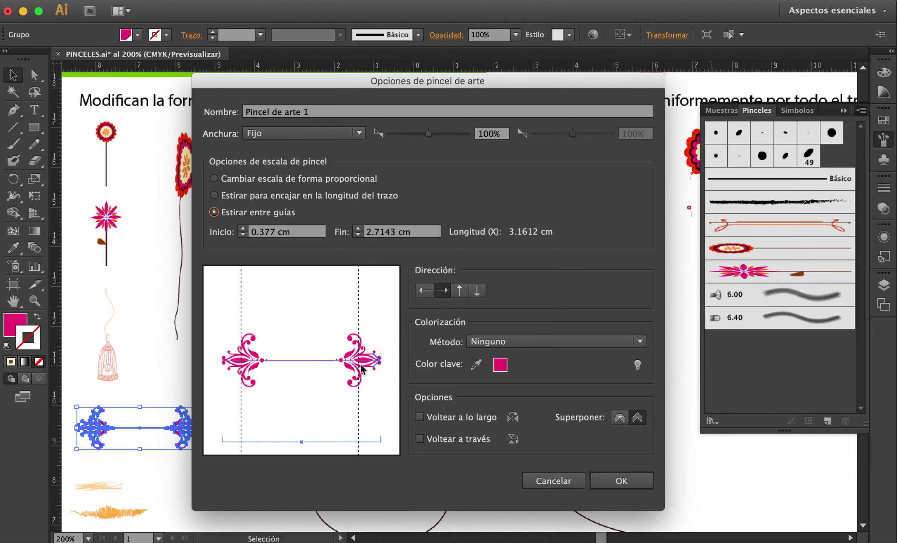
left_click_drag(359, 323, 333, 323)
left_click_drag(242, 297, 272, 302)
Step: Name the art brush grafico rosa and create it
left_click_drag(328, 113, 234, 115)
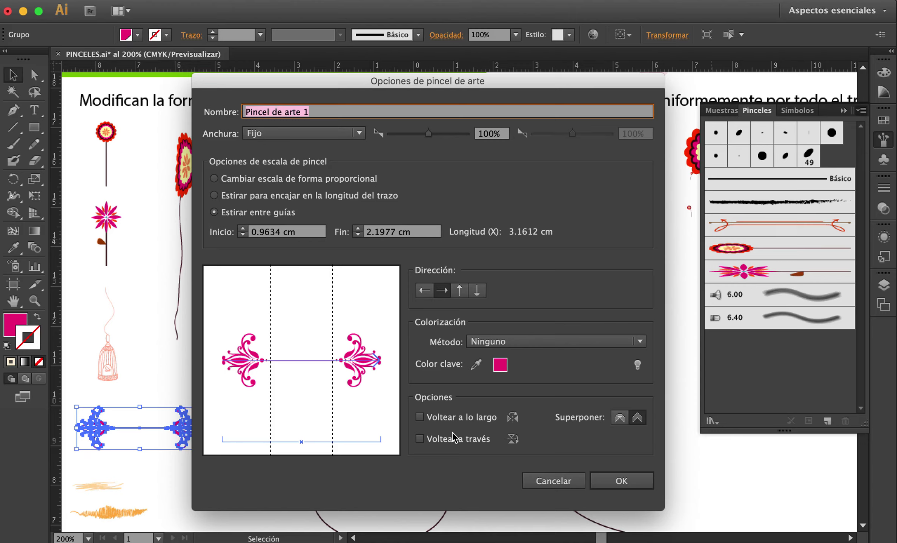
type("rafico rosa")
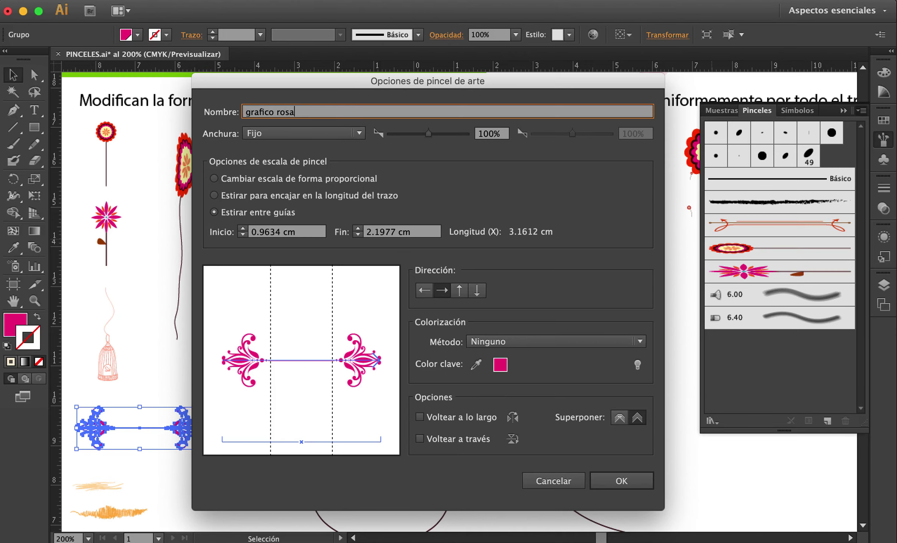
left_click(623, 481)
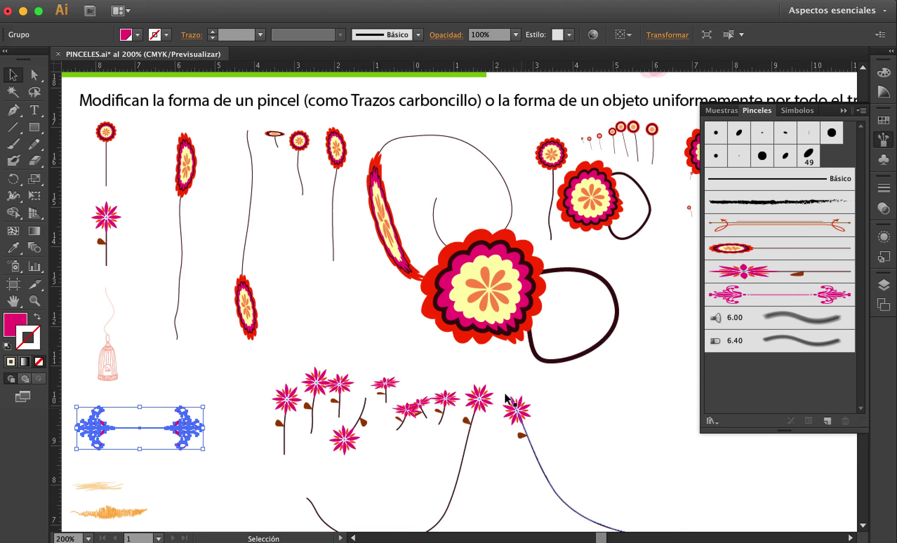
Step: Paint a short slanted stroke, a long vertical stroke and a very short stroke with the grafico rosa brush in the blank area beside the flowers
left_click(744, 302)
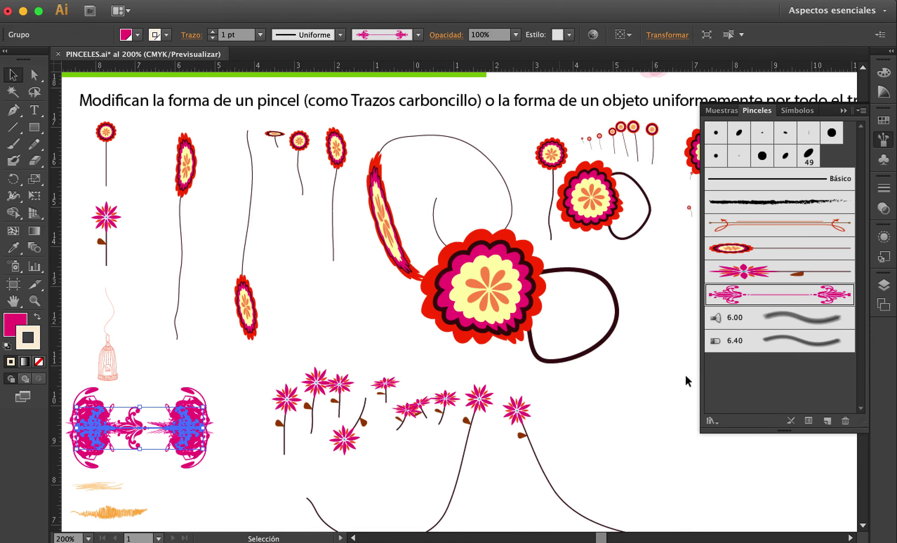
left_click_drag(606, 387, 333, 303)
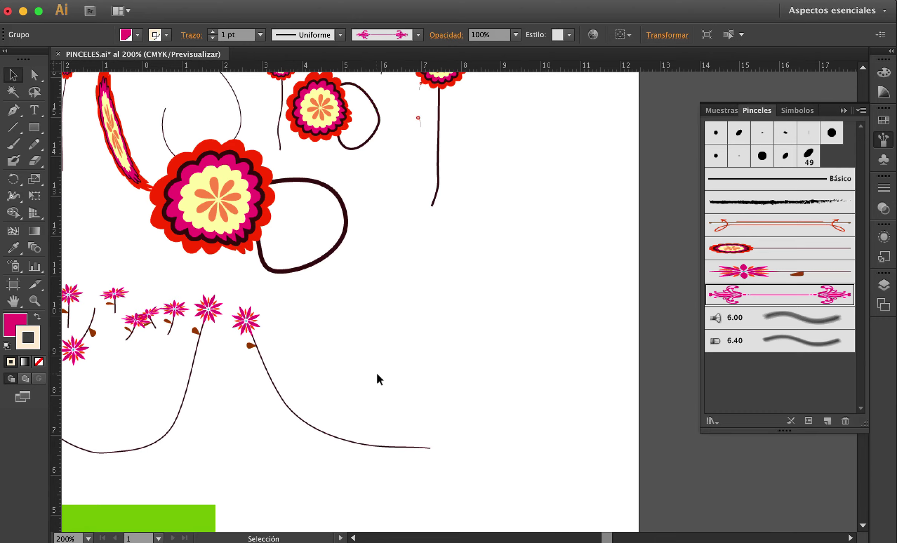
key("b")
left_click_drag(408, 285, 378, 384)
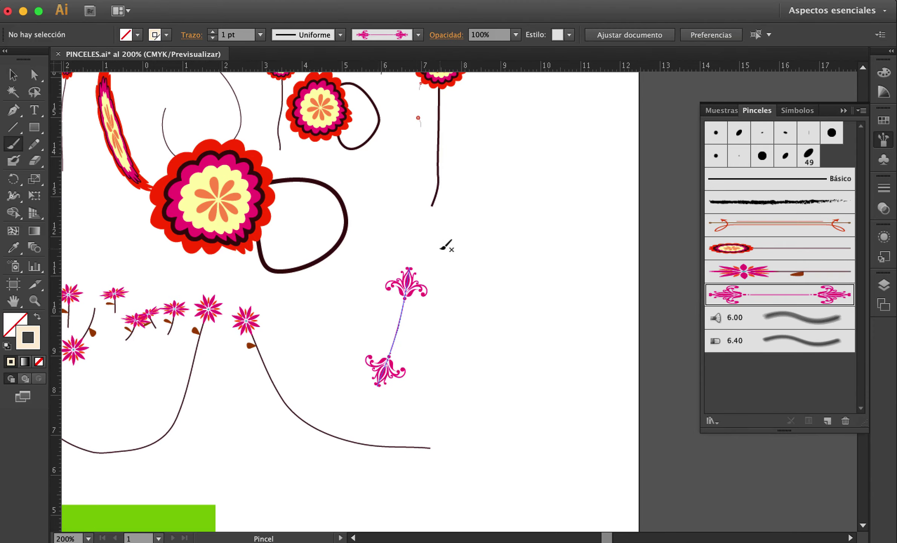
left_click_drag(502, 133, 488, 494)
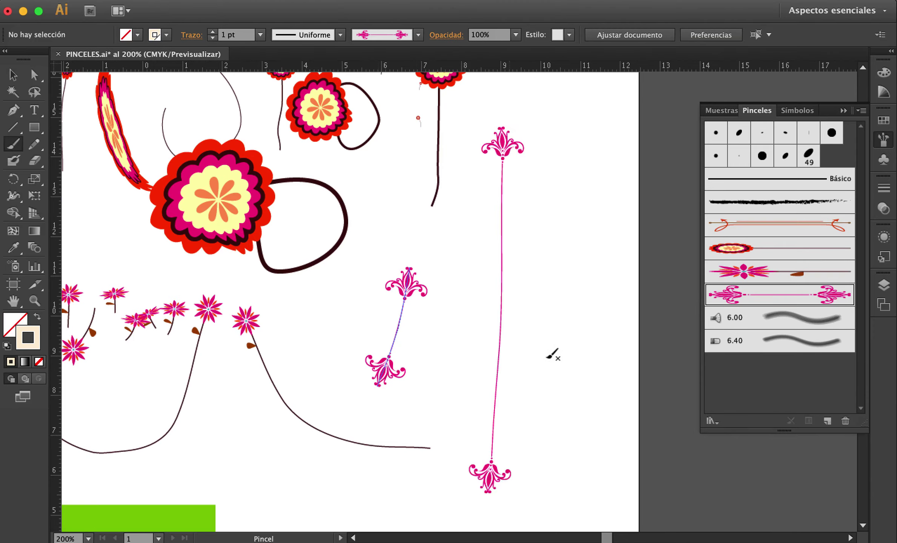
left_click_drag(534, 206, 525, 283)
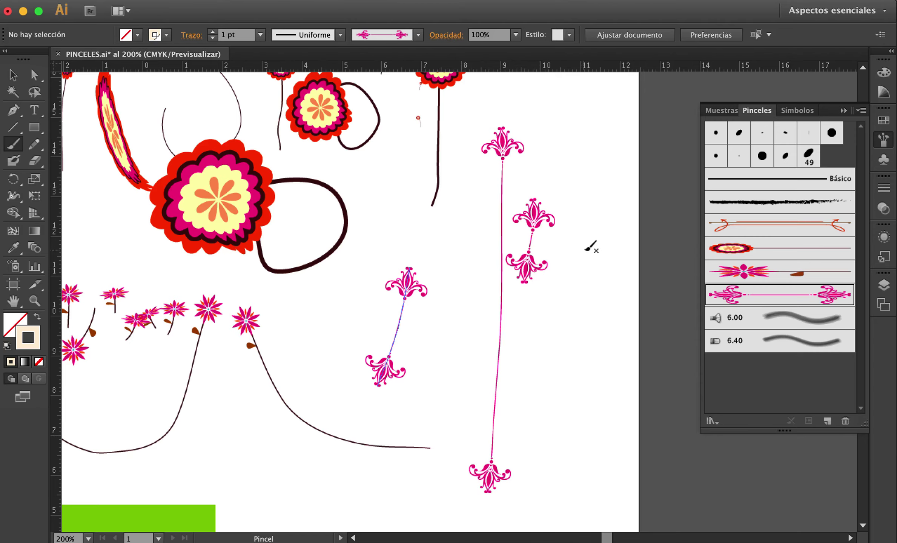
Step: Try the upward direction with guides at 0.377 cm and 0.628 cm for the grafico rosa brush, comparing the strokes with and without preview
left_click_drag(589, 267, 422, 262)
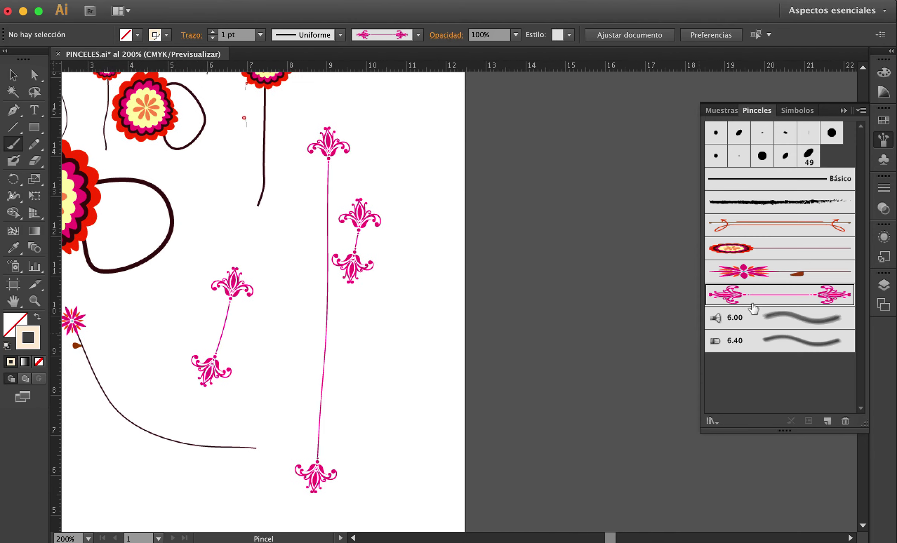
double_click(720, 302)
left_click_drag(347, 84, 553, 77)
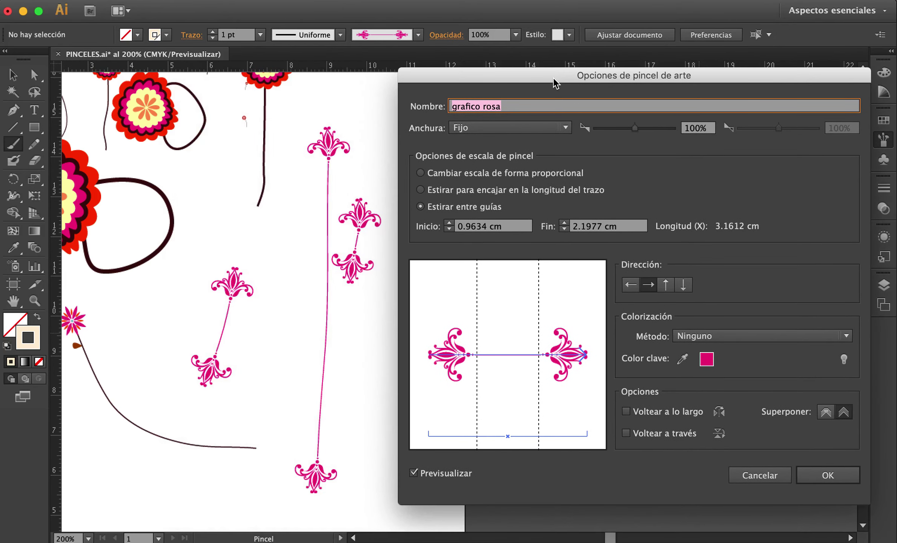
left_click(667, 288)
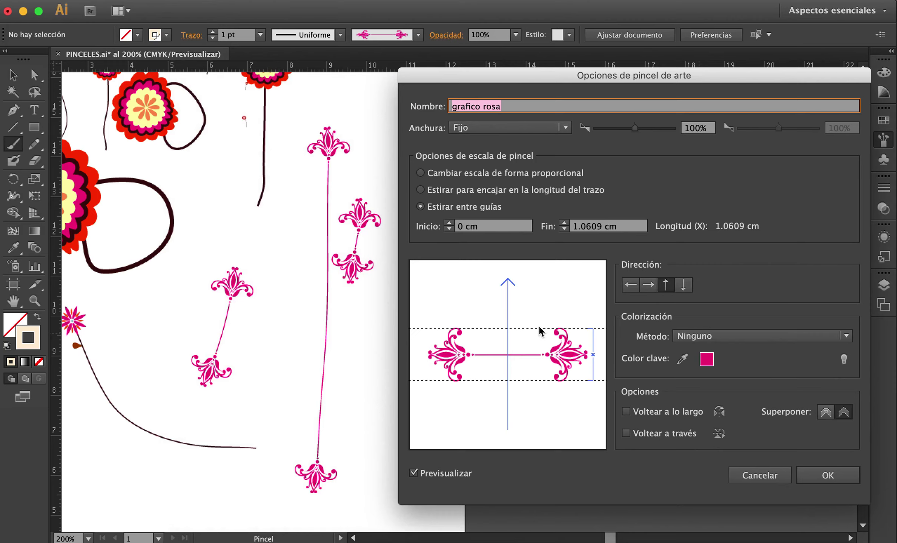
mouse_move(523, 330)
left_mouse_down()
mouse_move(516, 370)
mouse_move(515, 357)
left_mouse_up()
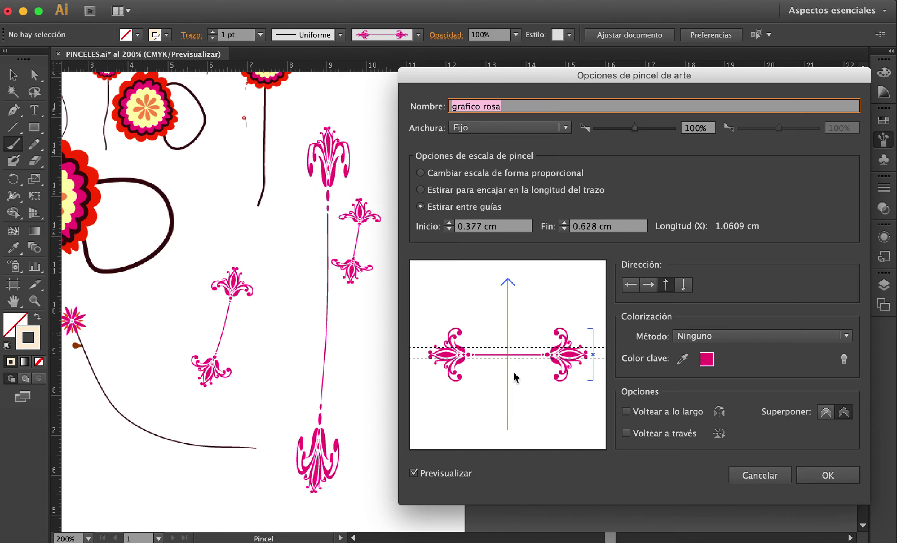
left_click(414, 474)
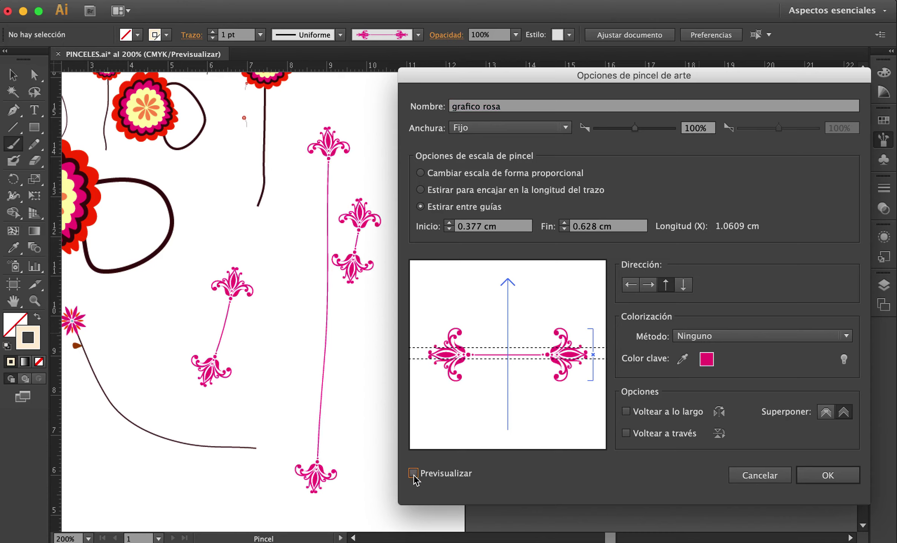
left_click(413, 474)
left_click(413, 474)
left_click(414, 474)
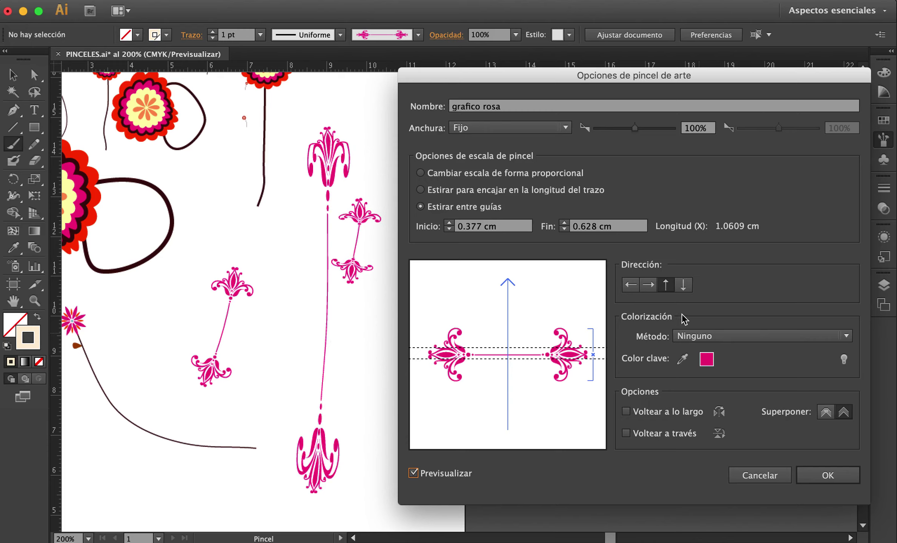
Step: Set the grafico rosa brush to the rightward direction with guides at 1.0472 cm and 2.1 cm, and apply the changes to the existing strokes
left_click(684, 288)
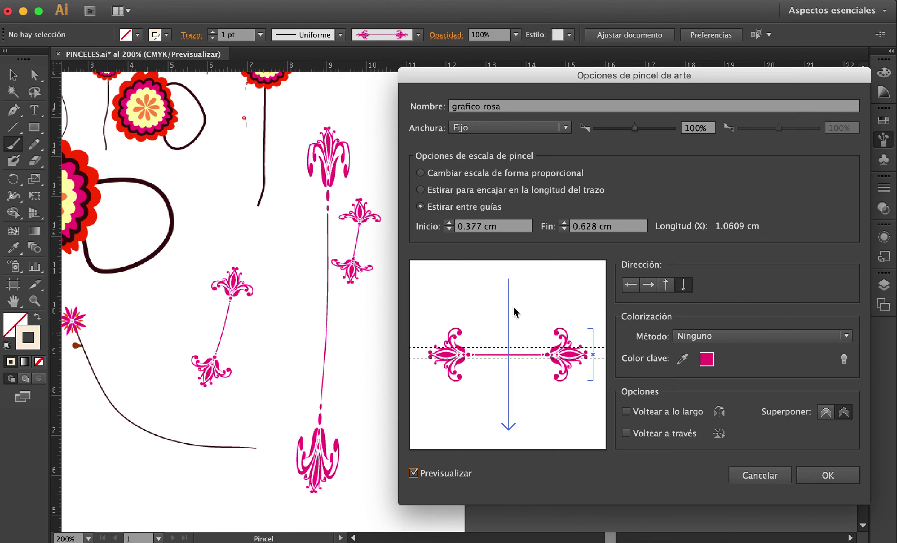
left_click(651, 288)
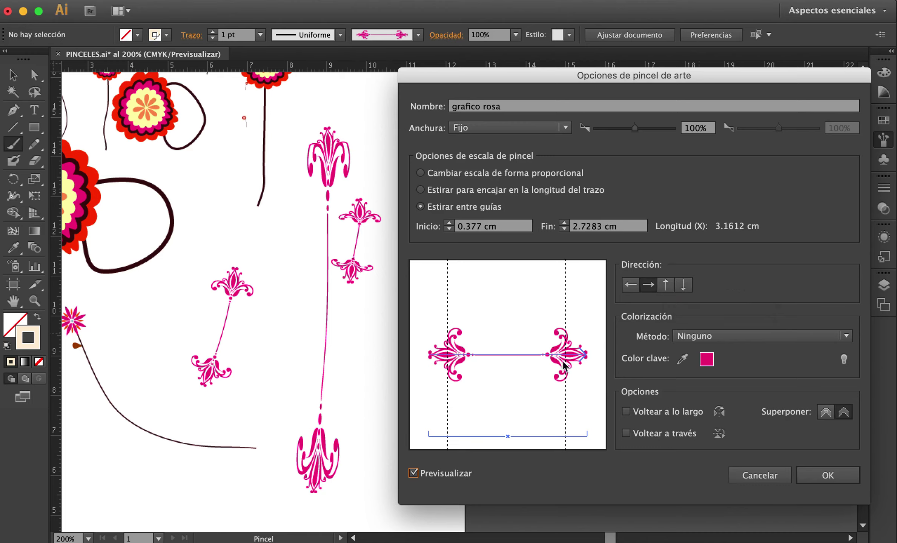
left_click_drag(565, 318, 534, 315)
left_click_drag(468, 297, 481, 296)
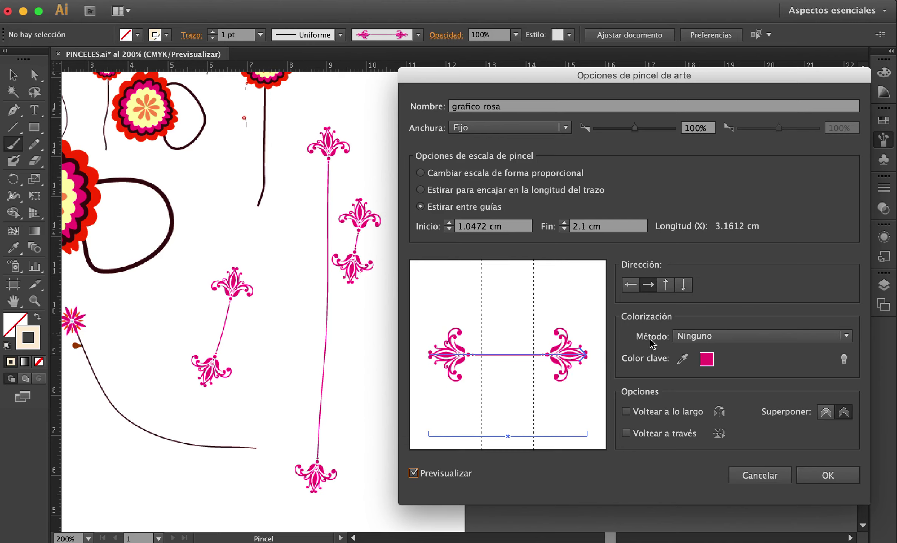
left_click(828, 478)
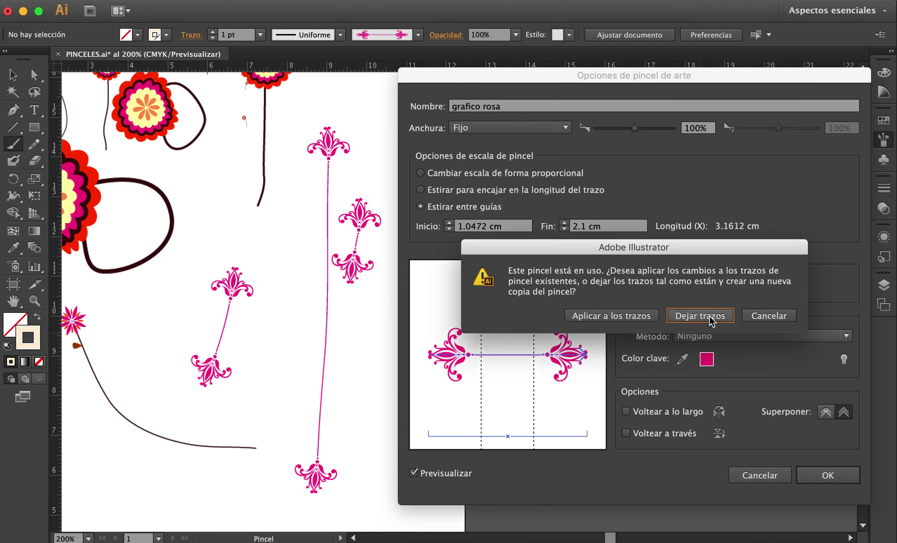
left_click(579, 319)
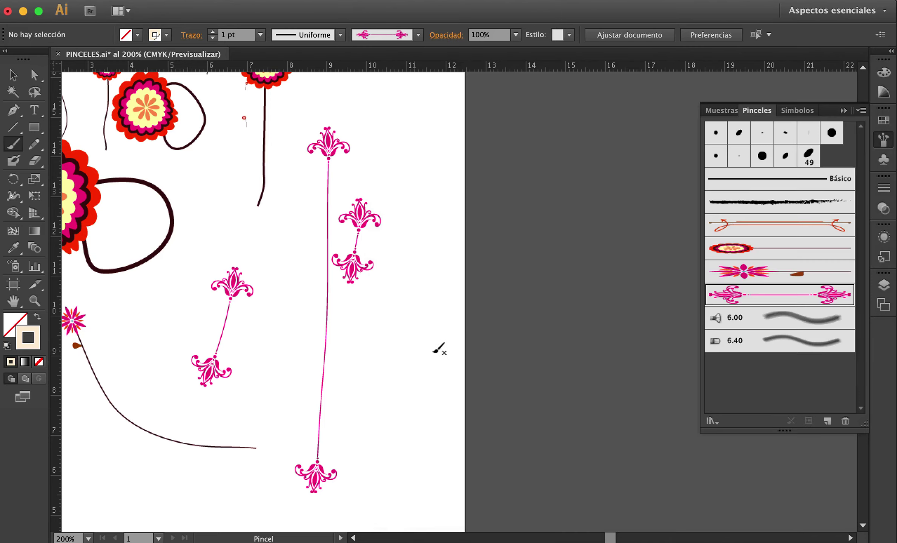
Step: Select the long vertical ornament stroke and set its stroke colour to the green swatch C=76 M=9 Y=74 K=0
left_click(13, 75)
left_click(328, 258)
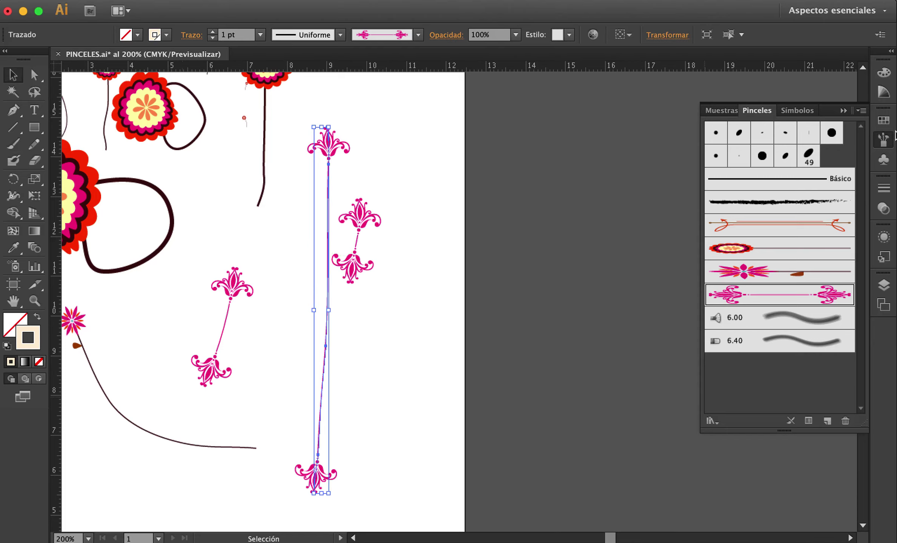
left_click(884, 120)
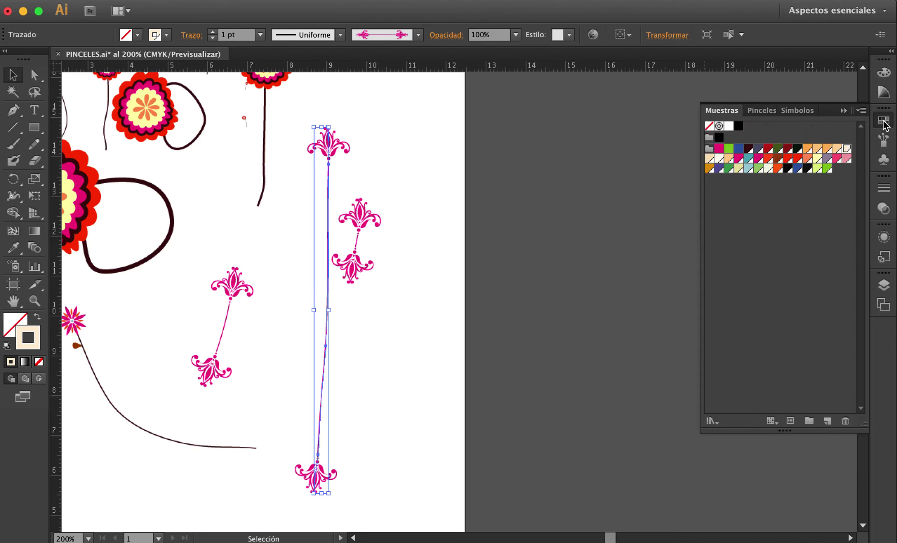
left_click(789, 158)
left_click(759, 158)
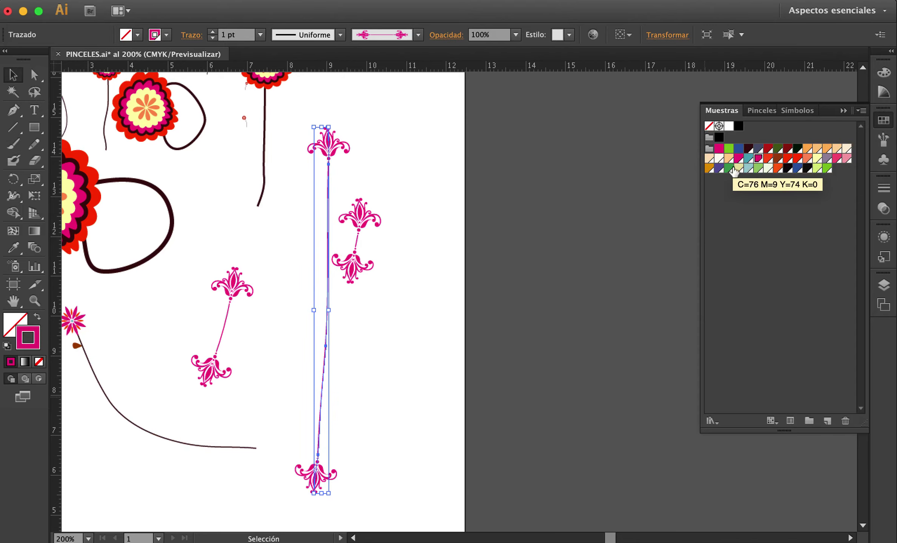
left_click(729, 168)
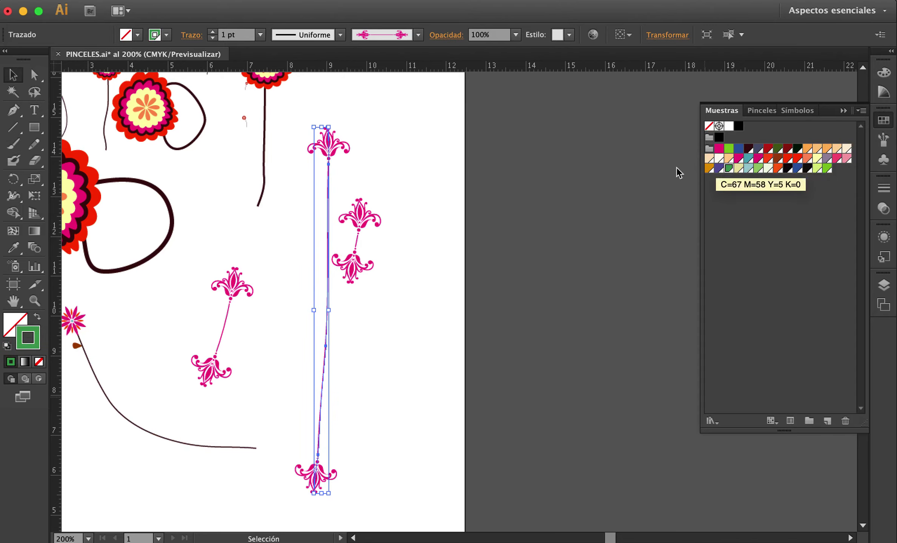
Step: Set the stroke colour of the medium looped red flower to light orange and of the large looped flower to blue
left_click(171, 128)
left_click(817, 148)
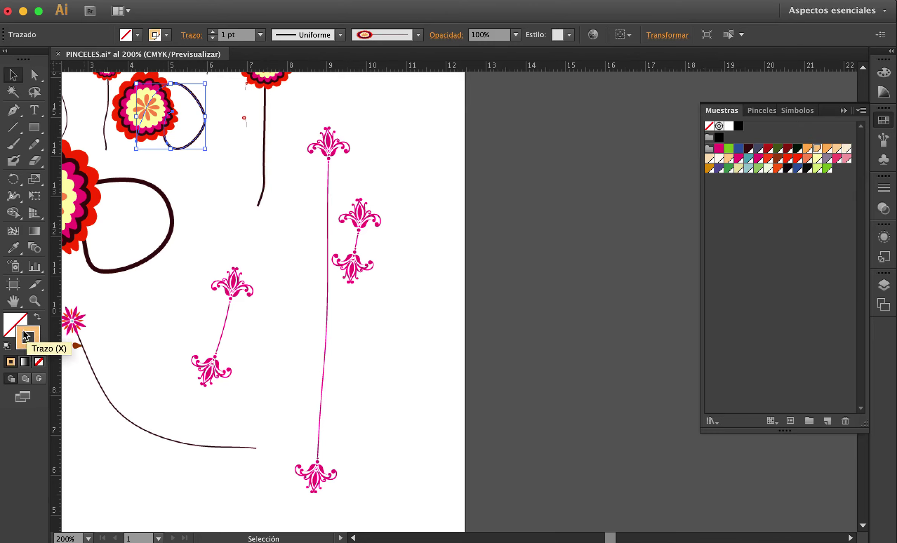
left_click(158, 253)
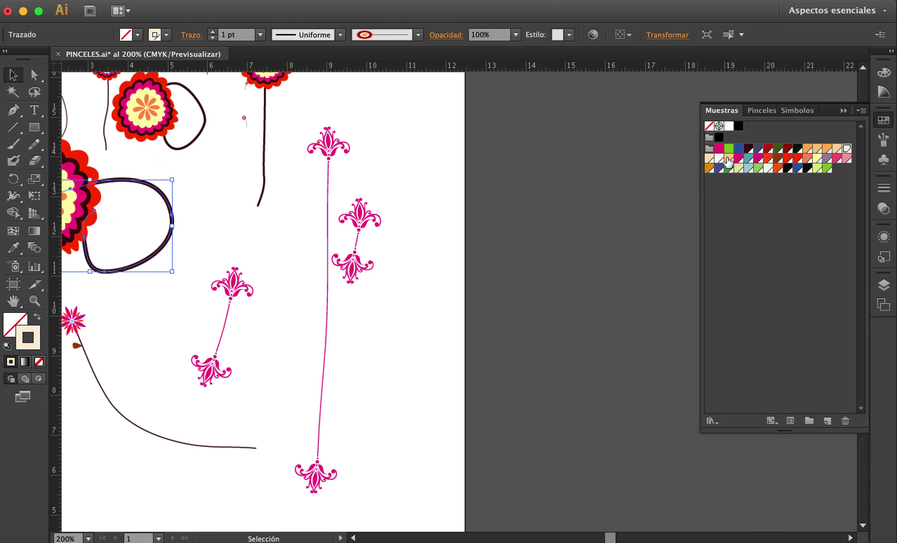
left_click(738, 148)
Step: Set the stroke colour of the upside-down small pink flower to the magenta swatch
key("space")
left_click_drag(236, 375, 530, 381)
left_click_drag(285, 368, 369, 369)
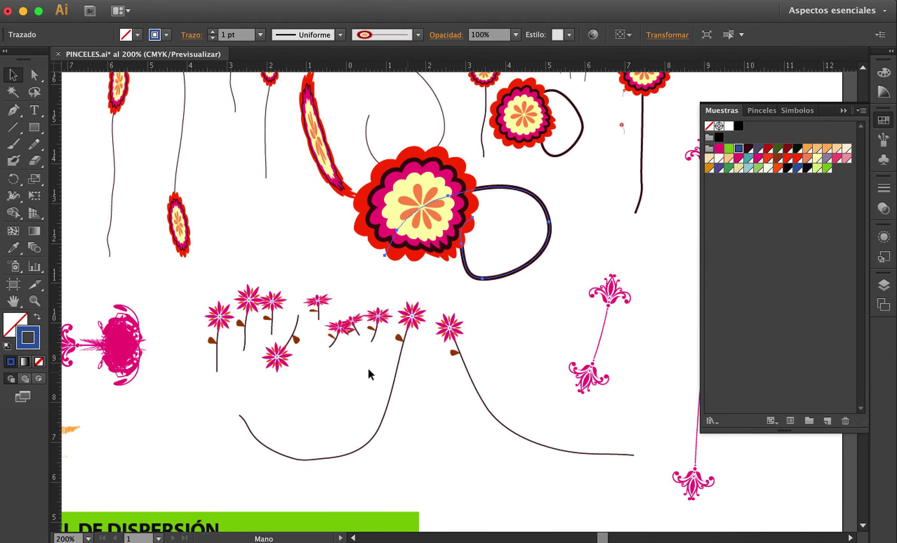
left_click(291, 363)
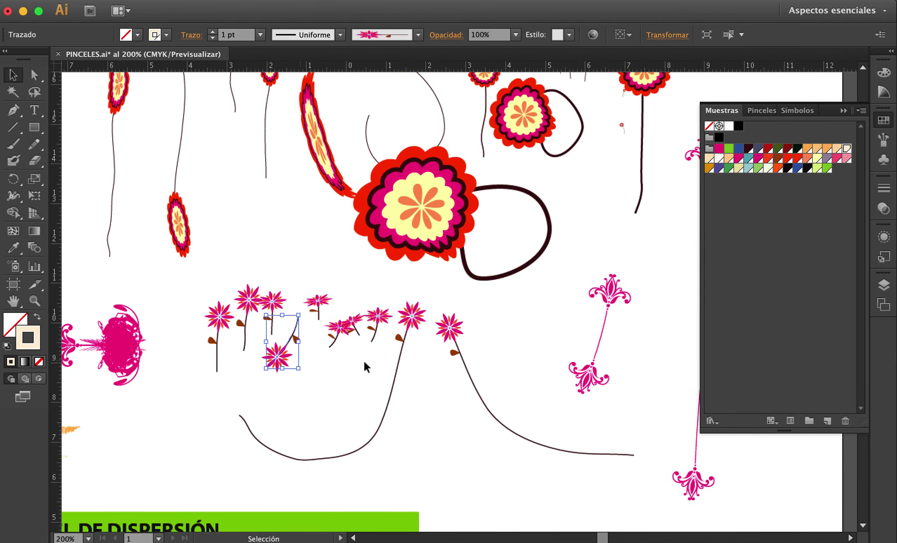
left_click(737, 161)
Step: Delete the original double-ended ornament artwork that has the grafico rosa brush applied to it
scroll(370, 296, "left", 10)
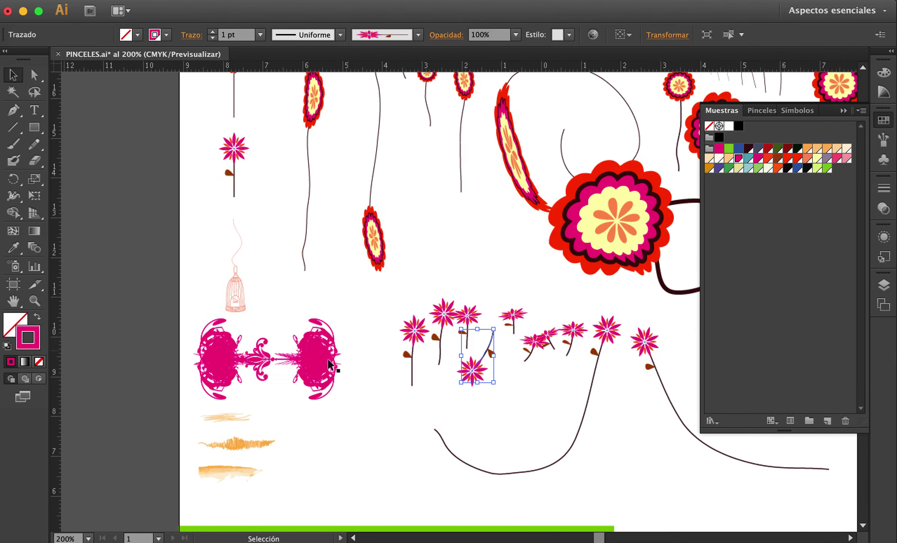
left_click(323, 371)
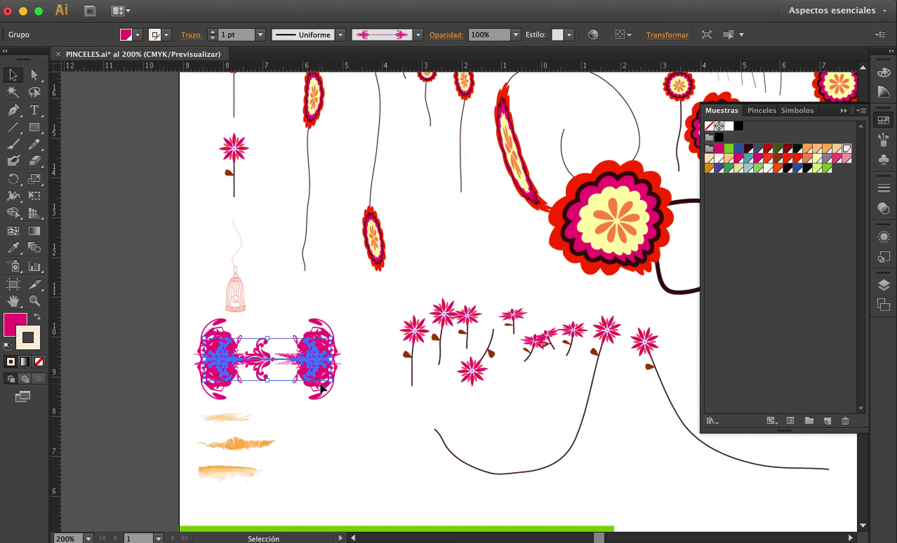
key("a")
key("v")
key("Delete")
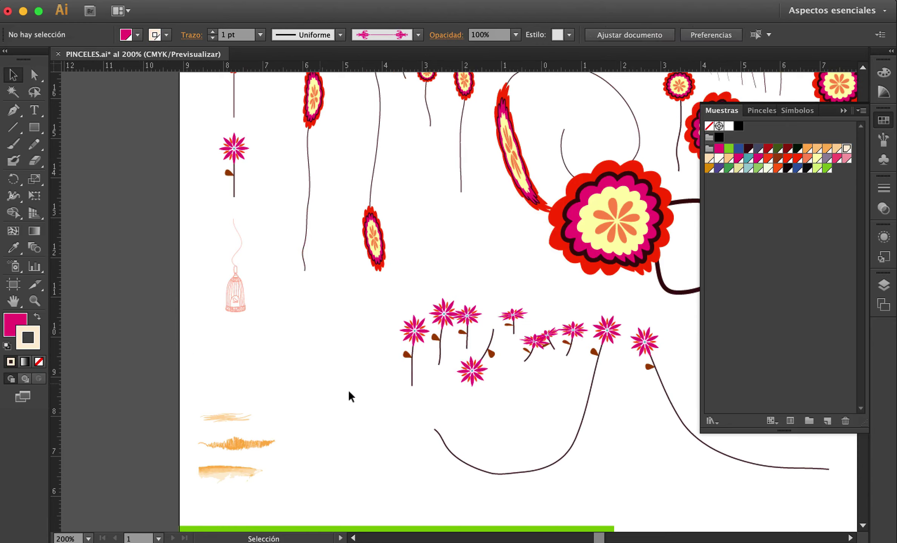
Step: Set the colorization method of the grafico rosa art brush to Matices and apply the change to the existing ornament strokes
left_click(417, 341)
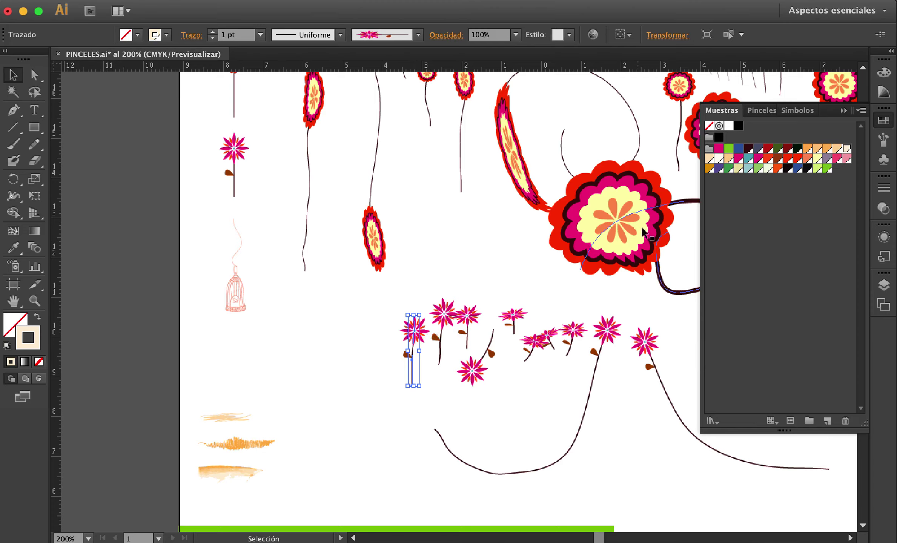
key("space")
left_click_drag(606, 301, 168, 279)
left_click(498, 275)
left_click(891, 126)
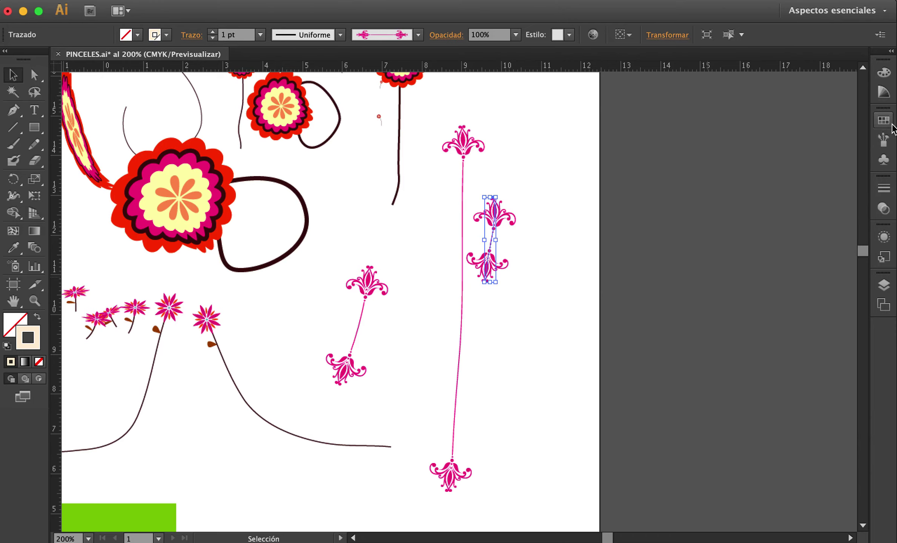
left_click(884, 141)
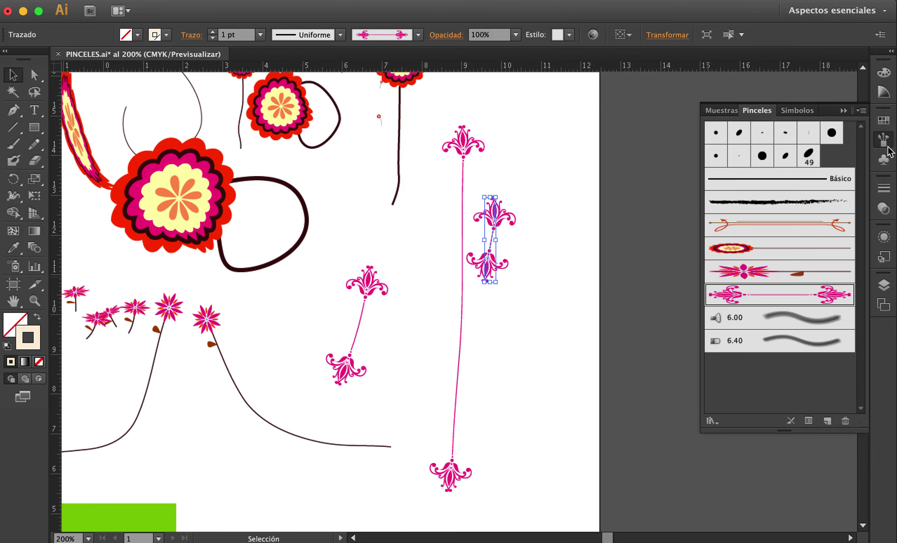
double_click(761, 298)
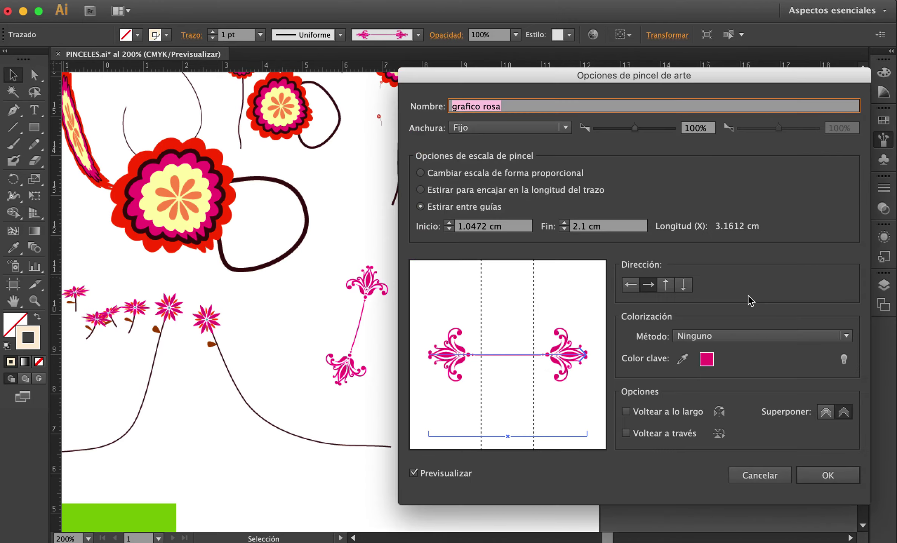
left_click(698, 337)
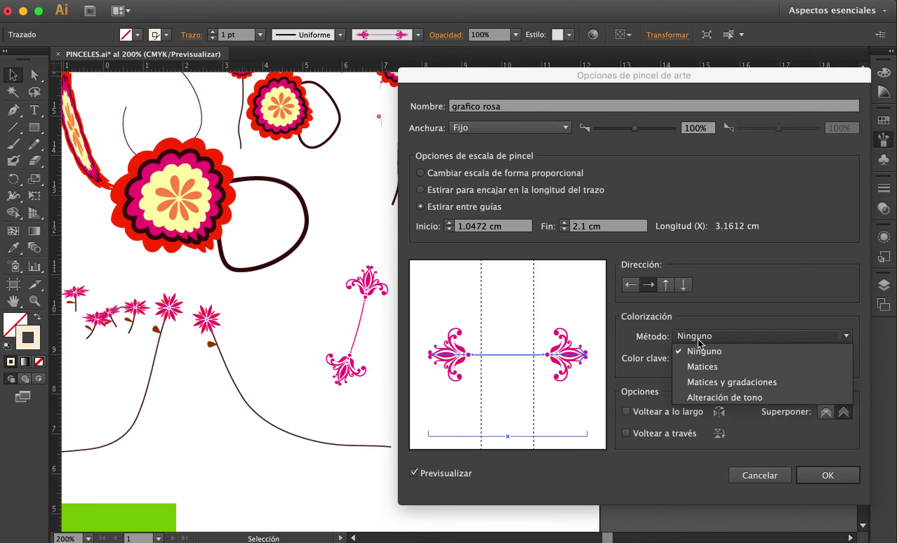
left_click(703, 366)
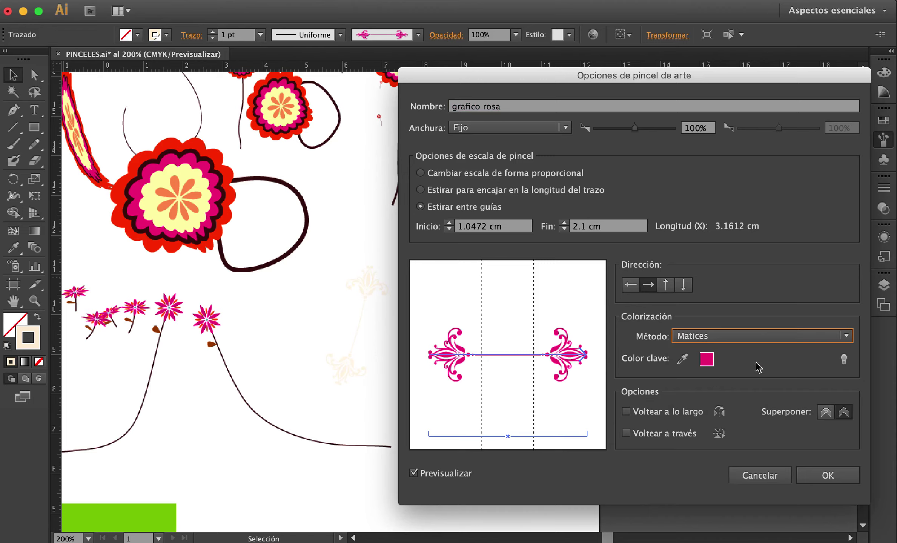
left_click(830, 476)
left_click(613, 316)
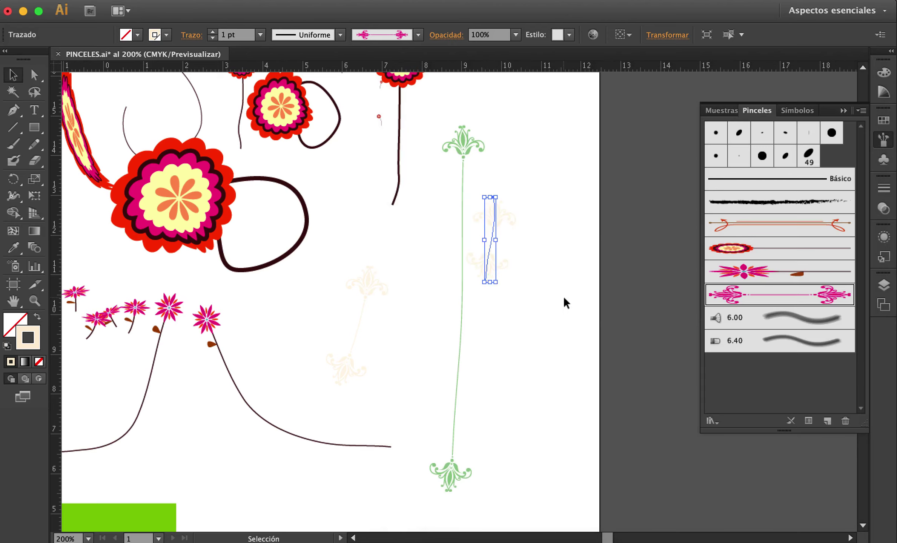
left_click(564, 300)
left_click(486, 260)
left_click(513, 314)
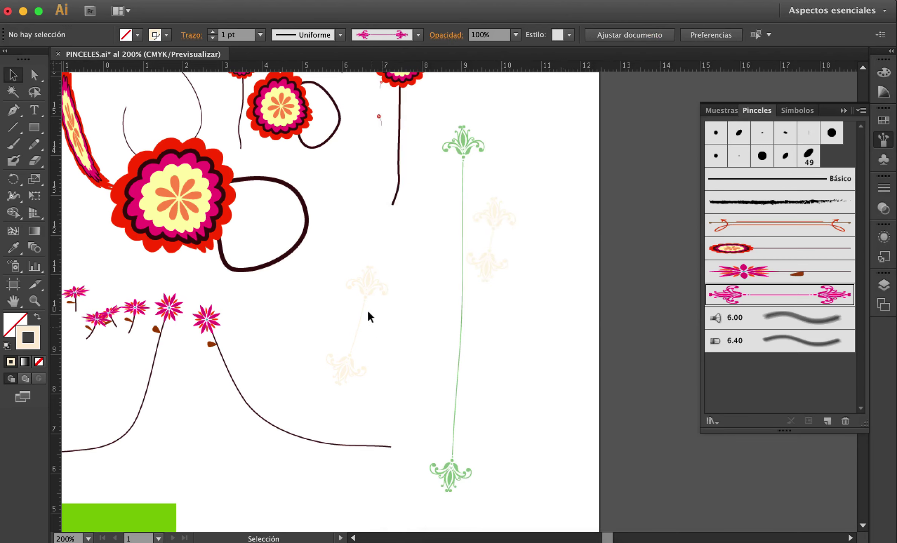
left_click(369, 278)
left_click(497, 263)
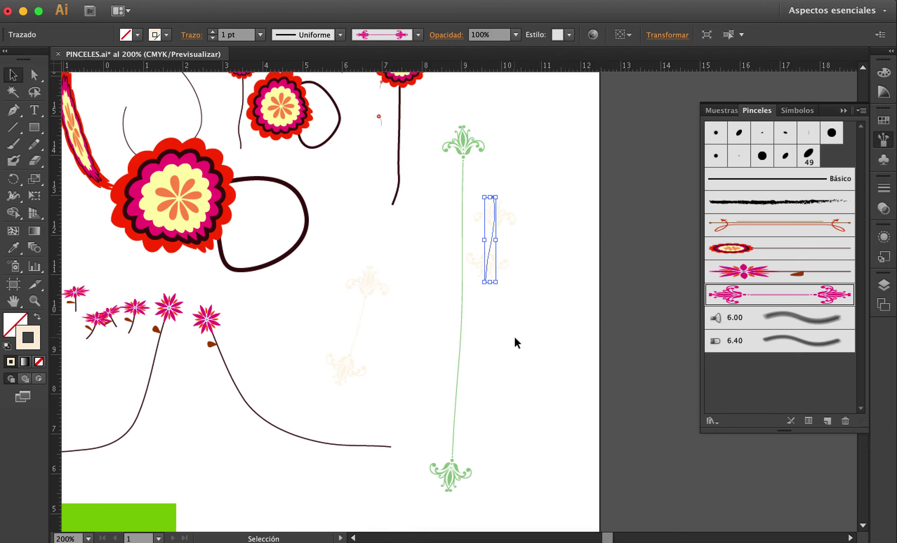
left_click(515, 336)
Step: Select the three ornament strokes, set the grafico rosa brush's colorization method to Matices y gradaciones, and apply it to the existing strokes
left_click_drag(538, 261, 329, 344)
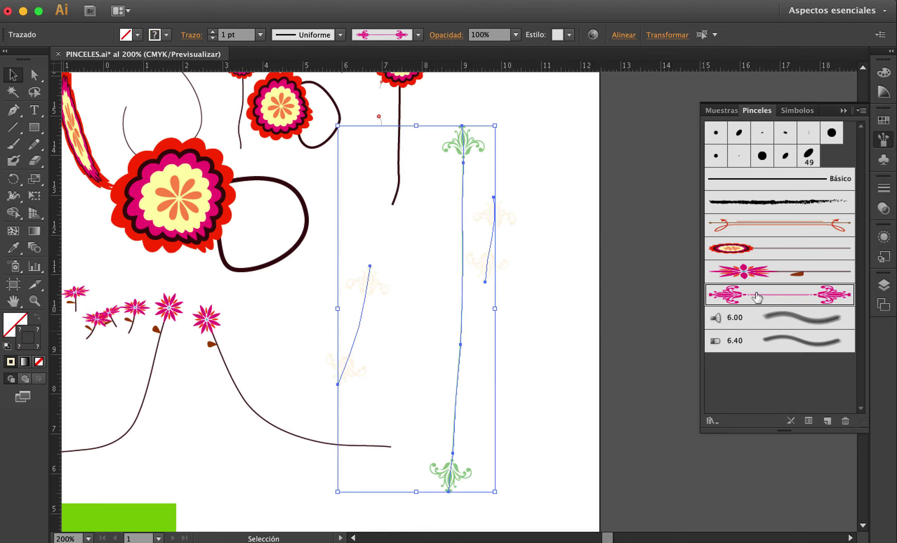
double_click(736, 301)
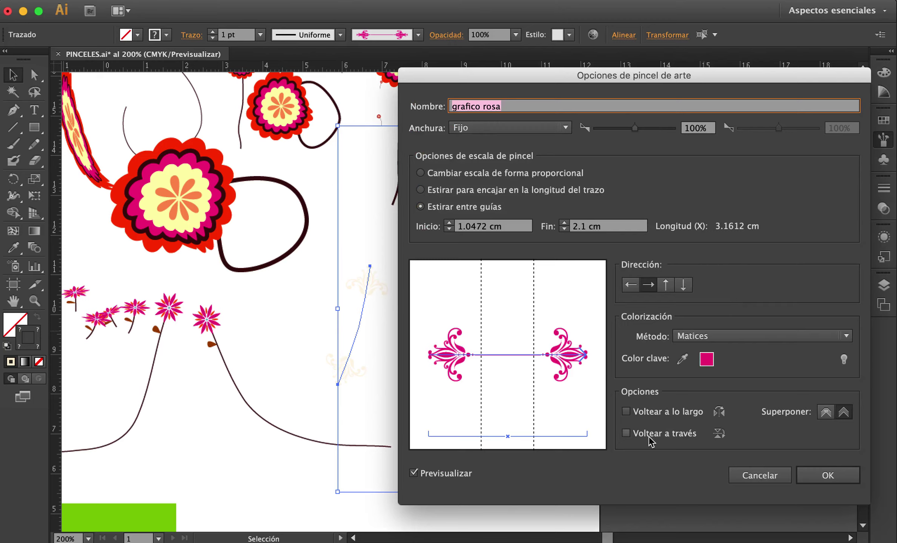
left_click(726, 338)
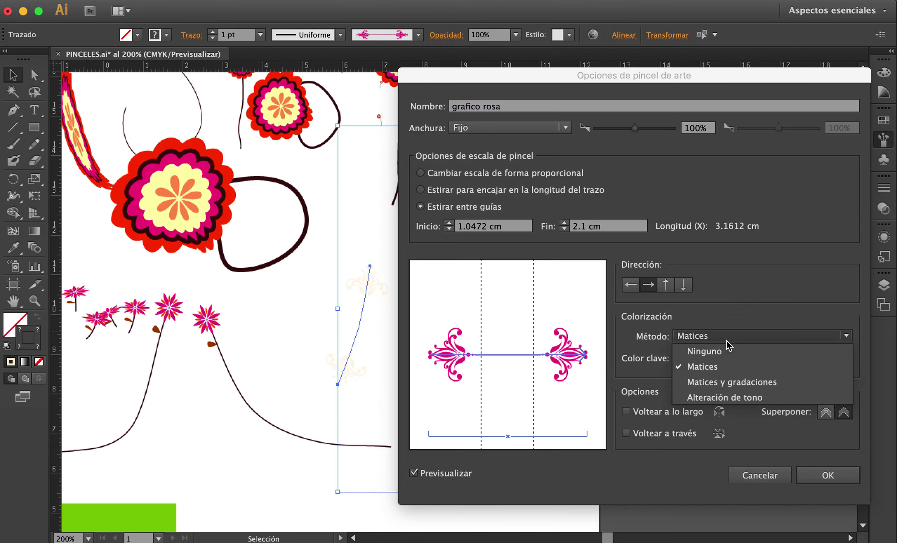
left_click(724, 383)
mouse_move(495, 75)
left_mouse_down()
mouse_move(598, 113)
mouse_move(699, 114)
mouse_move(623, 101)
mouse_move(548, 71)
left_mouse_up()
left_click(875, 477)
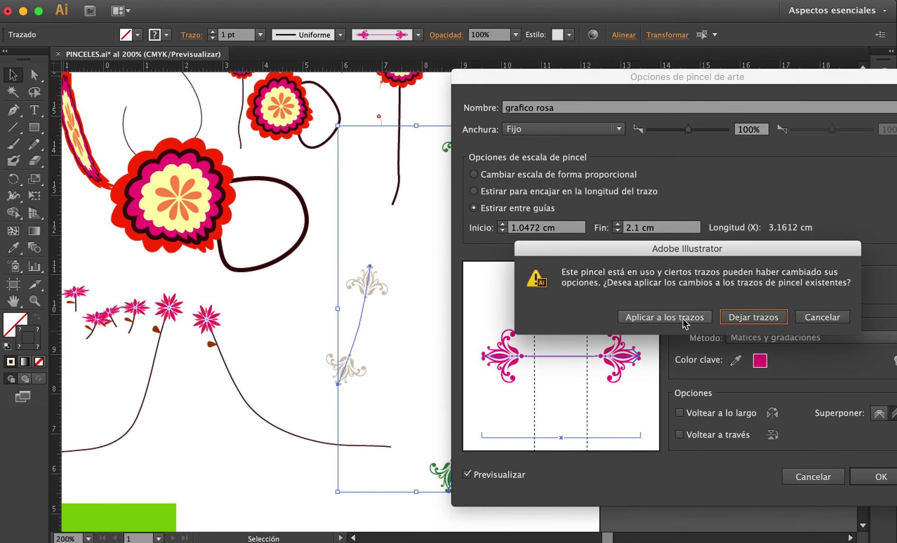
left_click(685, 323)
left_click(551, 328)
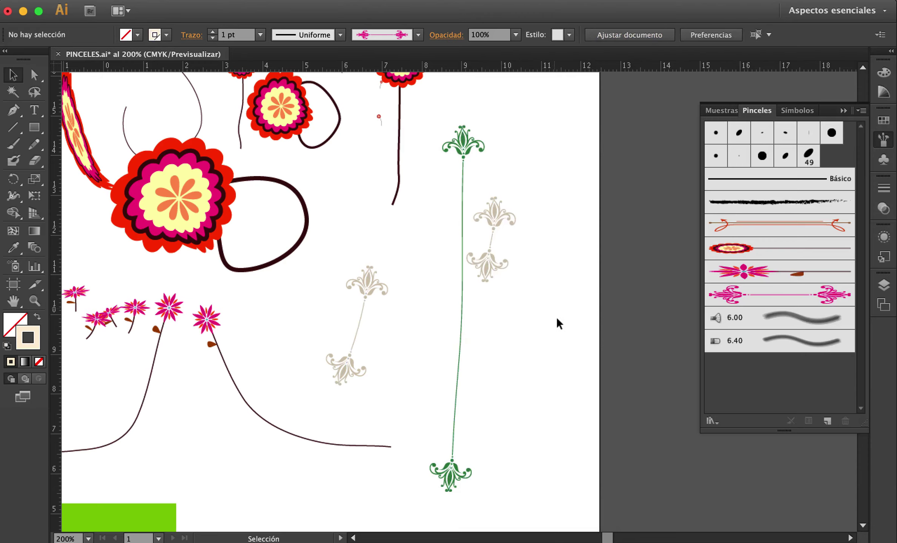
Step: Set the stroke colour of the shortest ornament beside the long green one to orange and of the slanted ornament to dark green
left_click(364, 287)
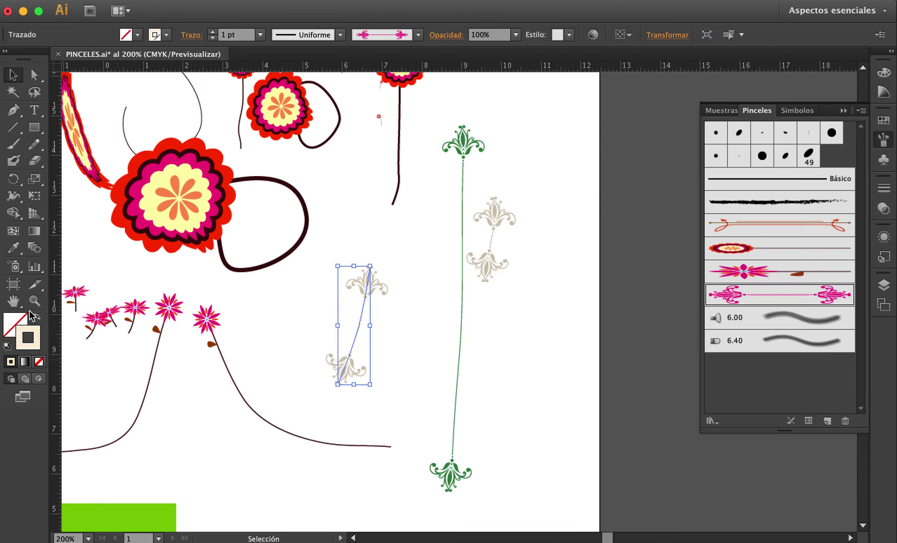
left_click(462, 234)
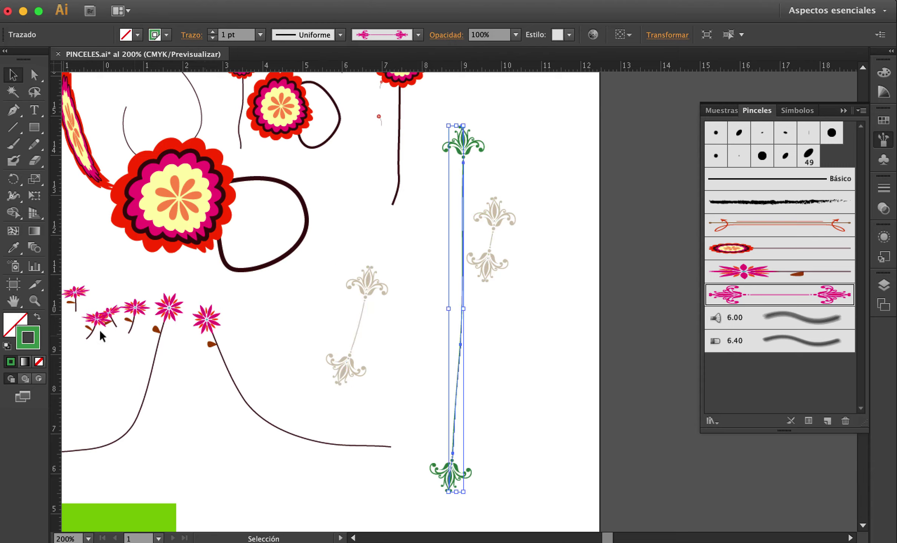
left_click(489, 259)
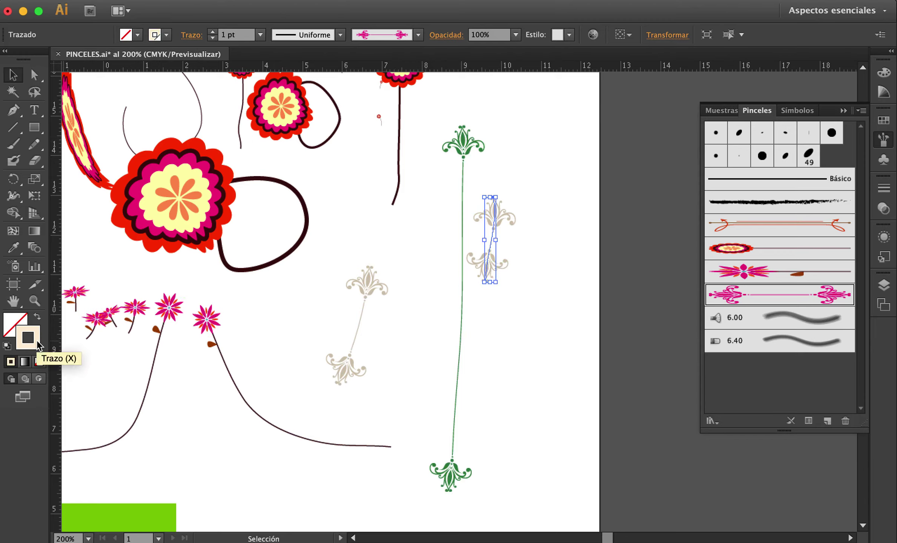
left_click(883, 121)
left_click(807, 149)
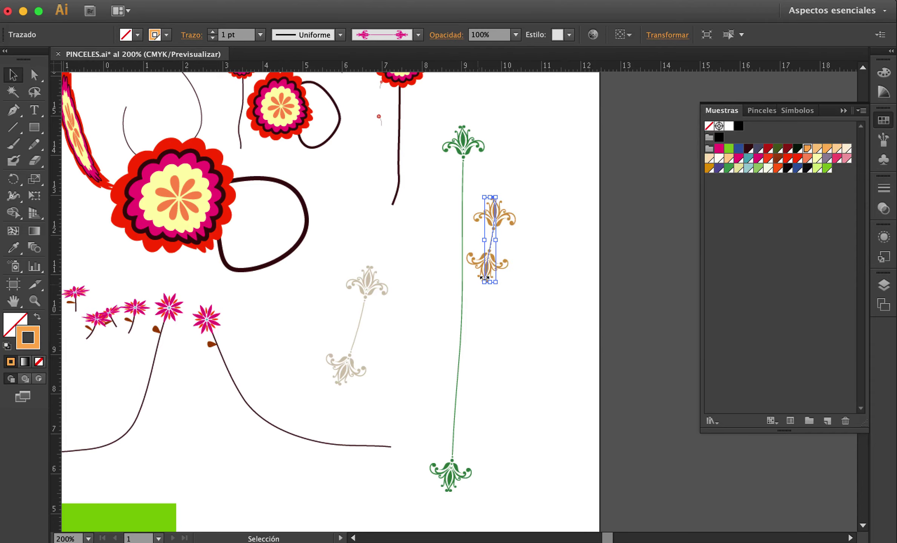
left_click(367, 289)
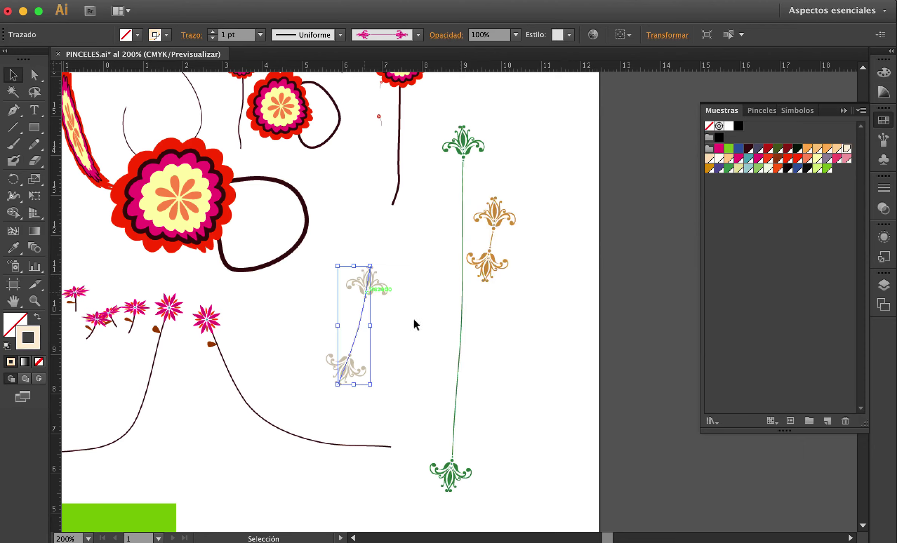
left_click(780, 150)
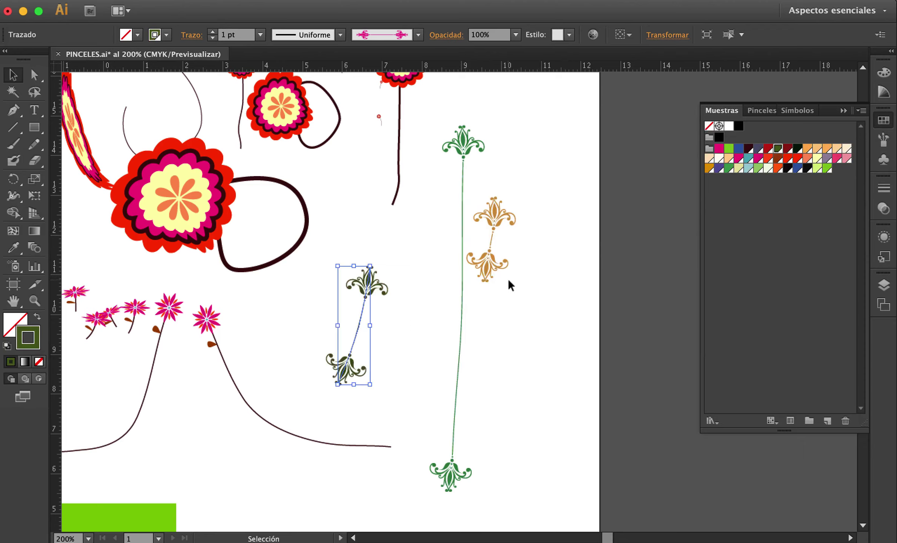
left_click(508, 278)
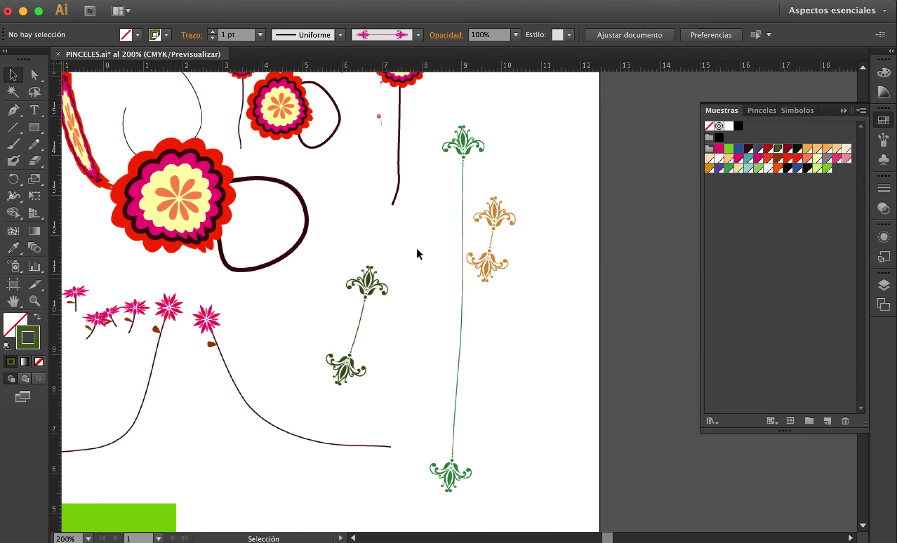
Step: Compare the scale options of the Flor naranja 2 brush on the tall stretched red flower and apply Cambiar escala de forma proporcional
left_click_drag(298, 242, 513, 276)
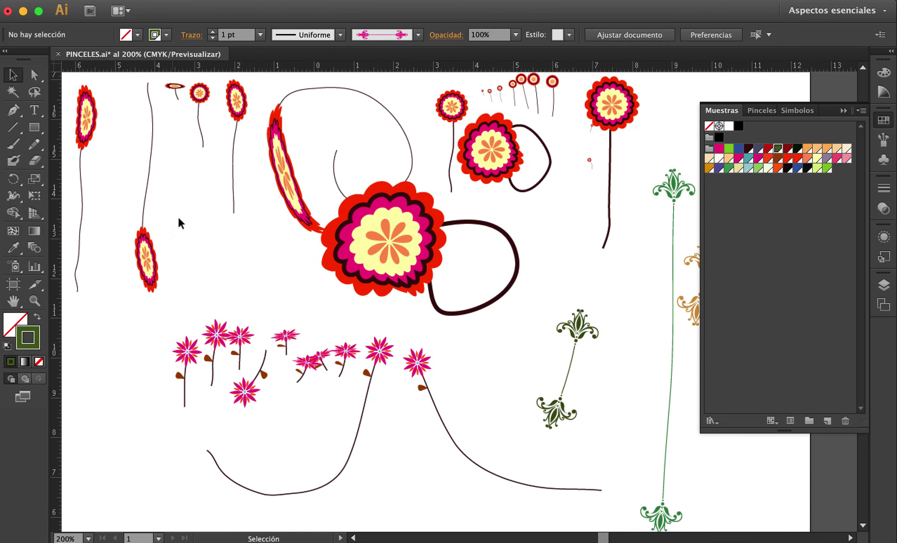
left_click_drag(278, 311, 364, 337)
left_click_drag(260, 319, 341, 386)
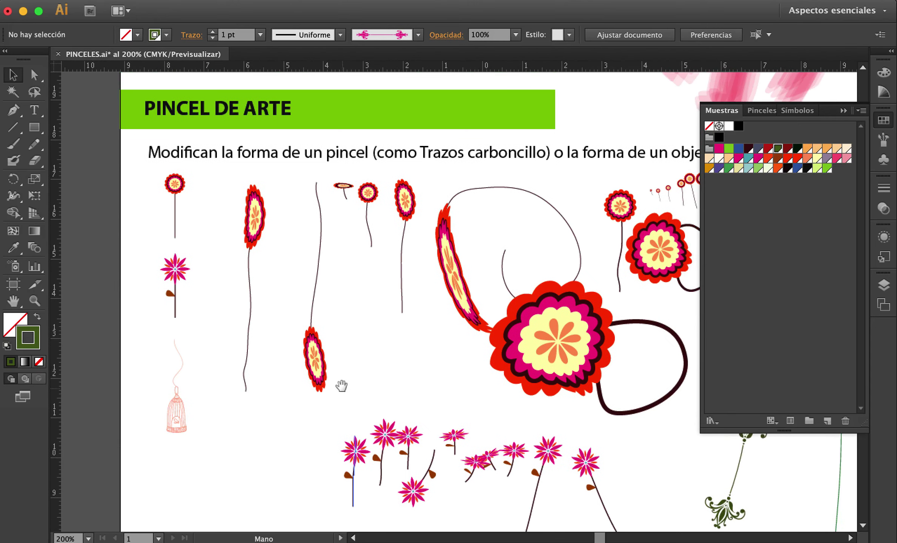
left_click(256, 229)
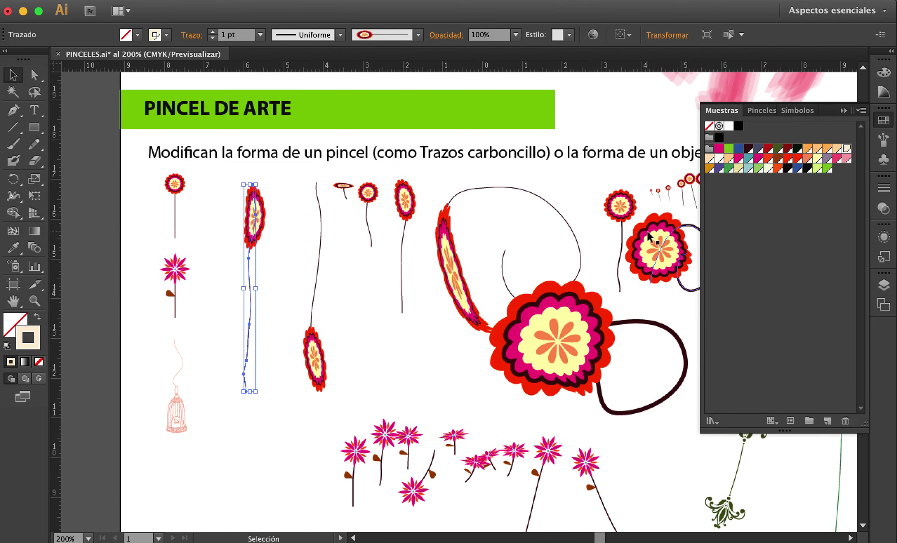
left_click(884, 143)
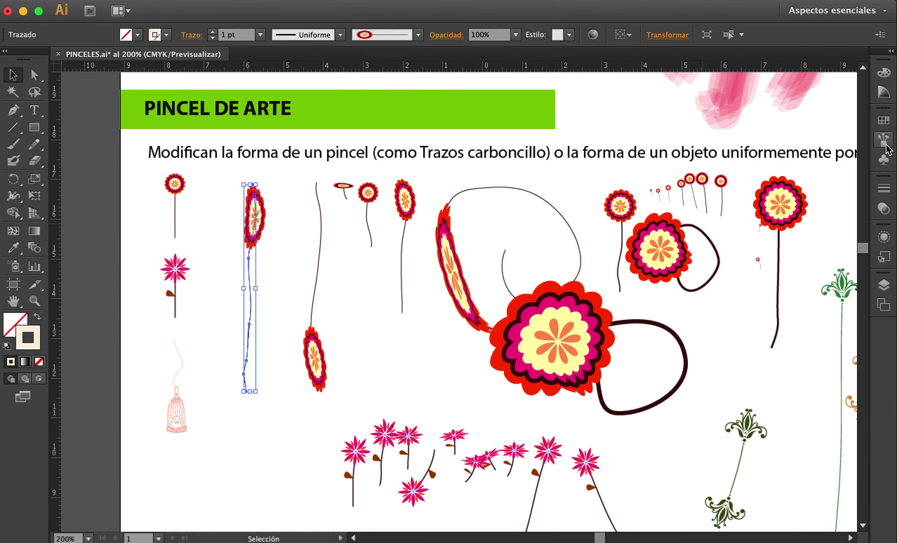
left_click(885, 146)
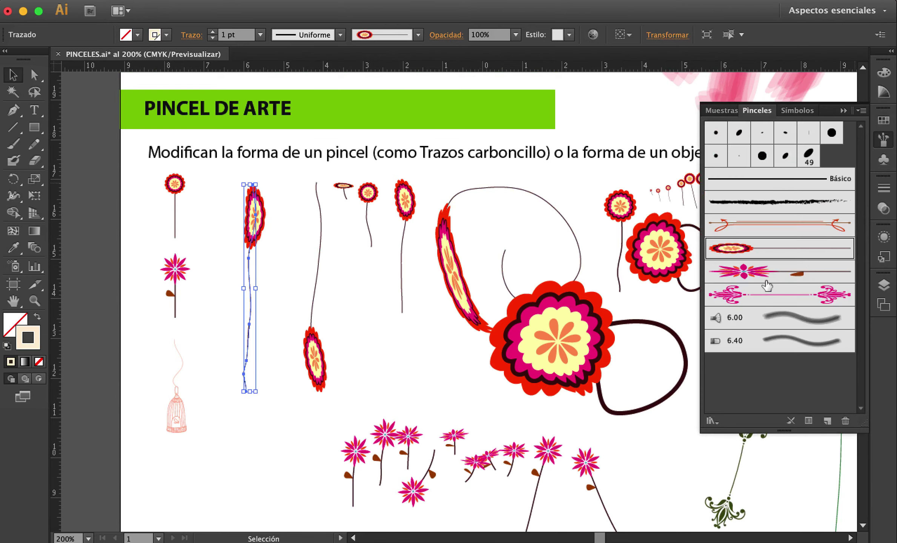
double_click(753, 255)
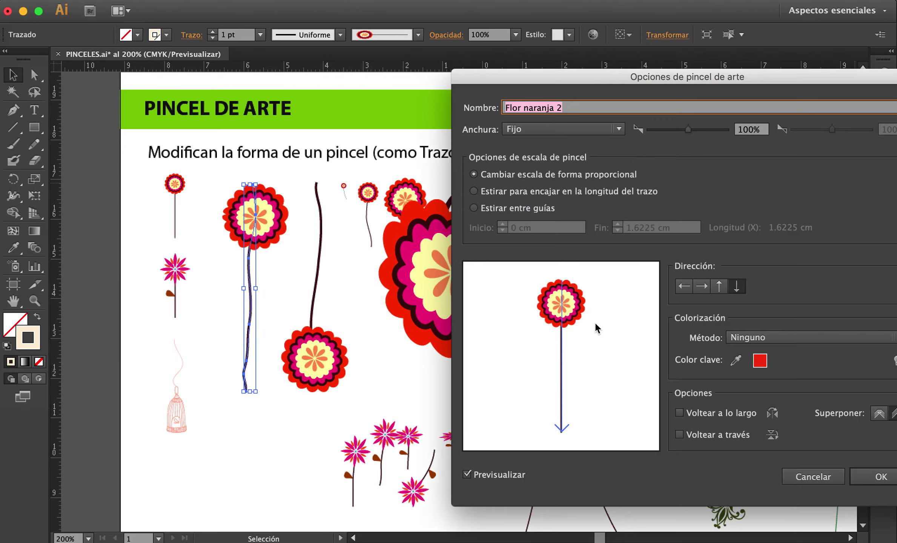
left_click_drag(611, 76, 518, 70)
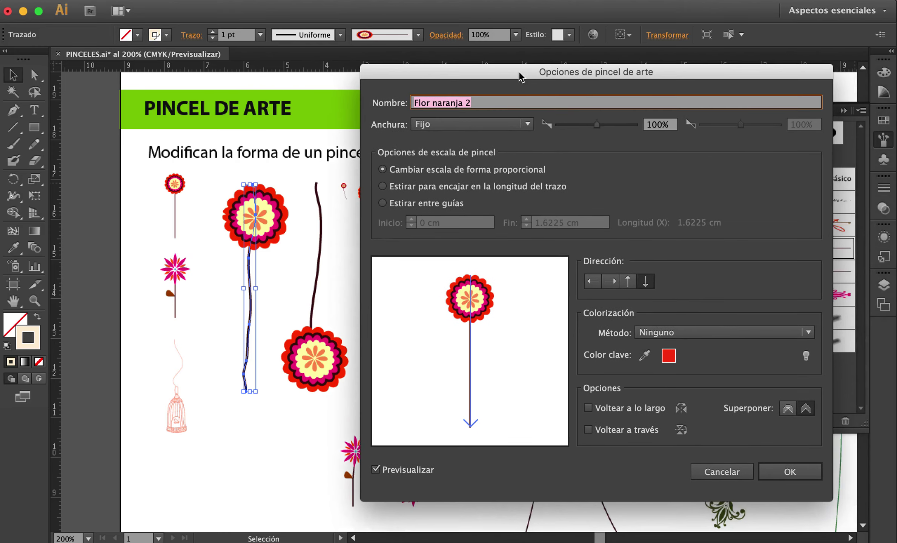
left_click(384, 186)
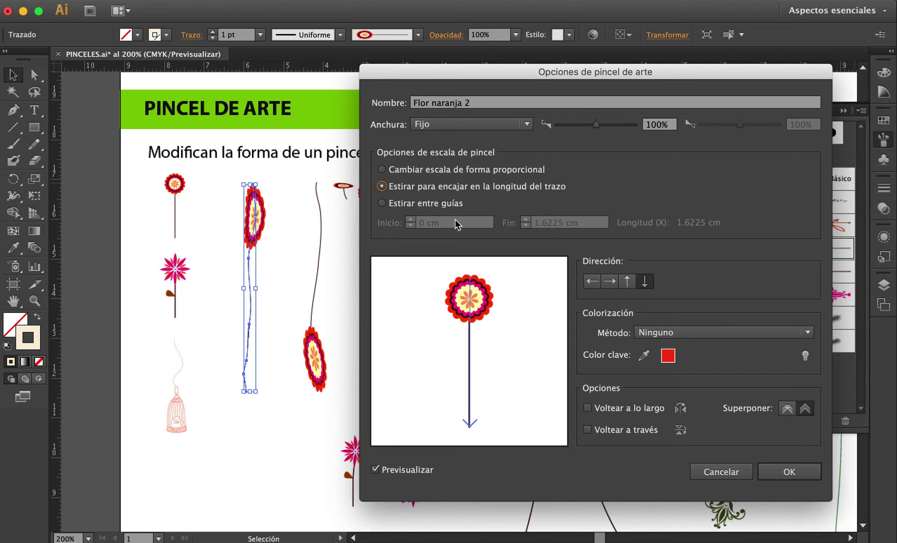
left_click(381, 204)
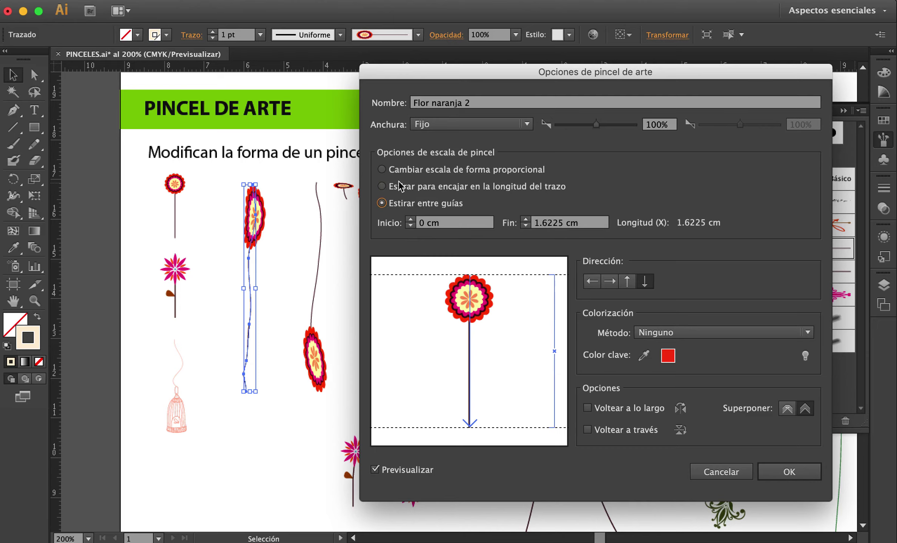
left_click(381, 171)
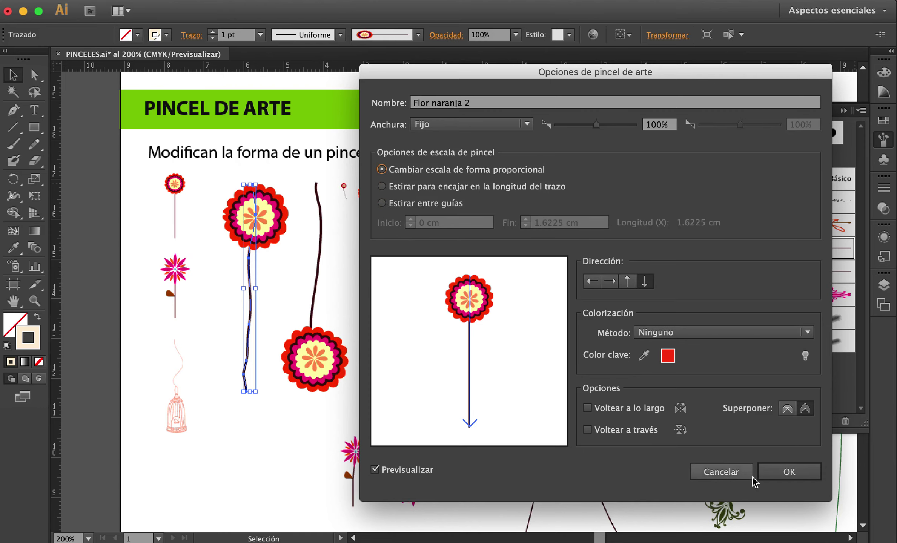
left_click(782, 475)
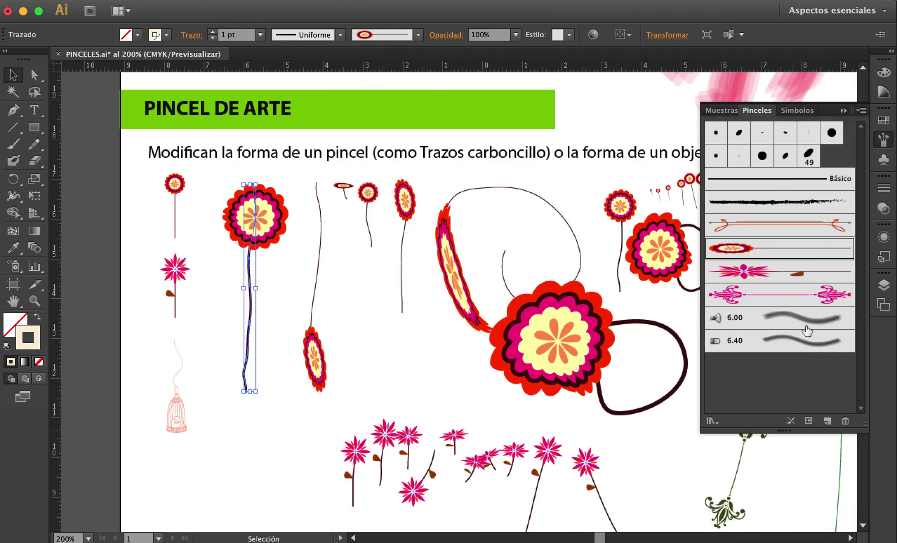
Step: Try the dark green and red swatches as the stroke colour of the tall red flower
left_click(884, 122)
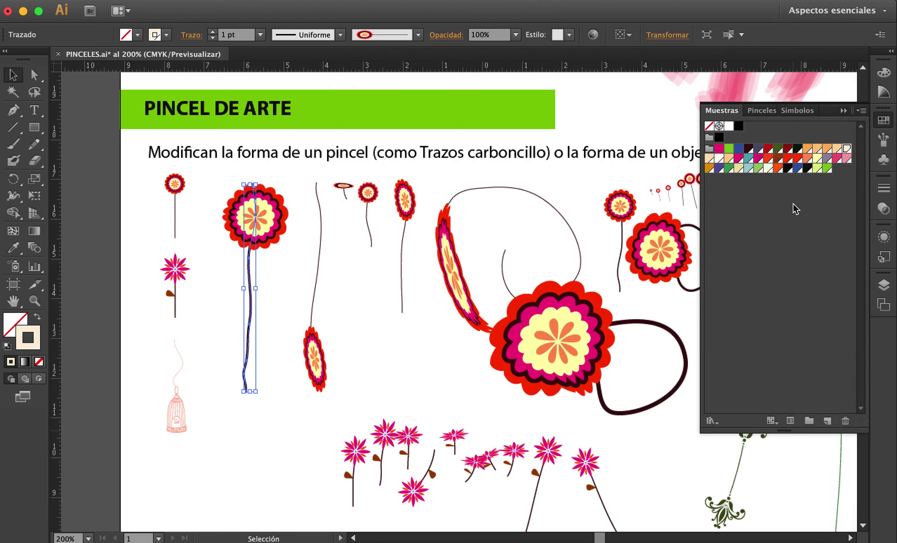
left_click(778, 149)
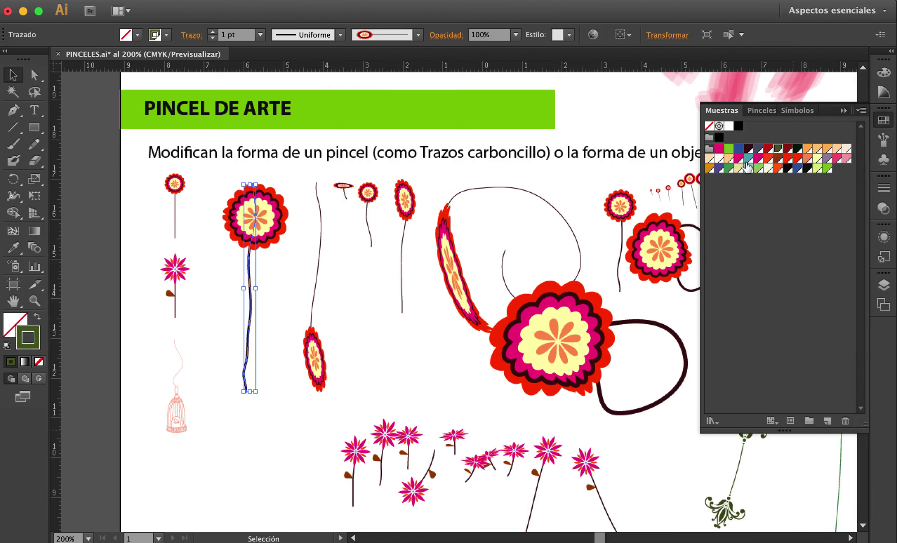
left_click(788, 158)
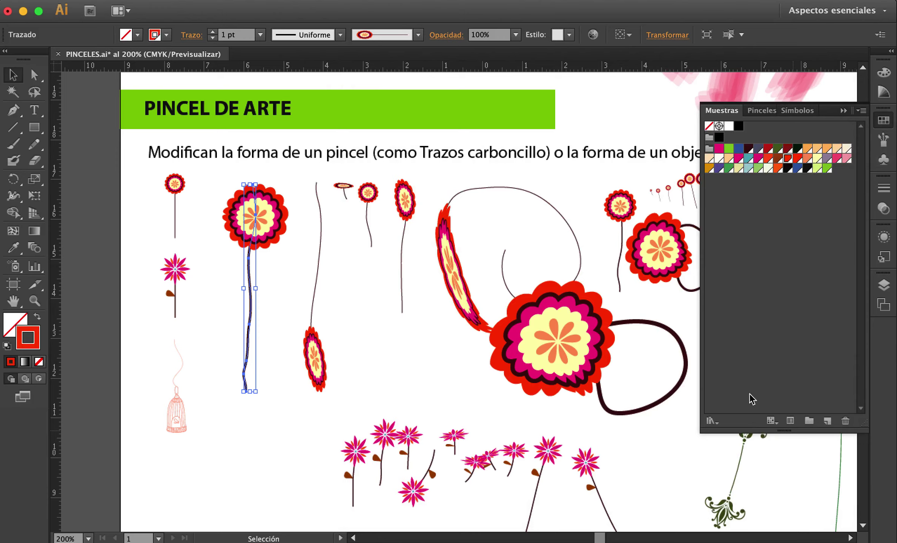
Step: Set the Flor naranja 2 brush's colorization method to Matices and apply the change to the existing strokes
left_click(884, 140)
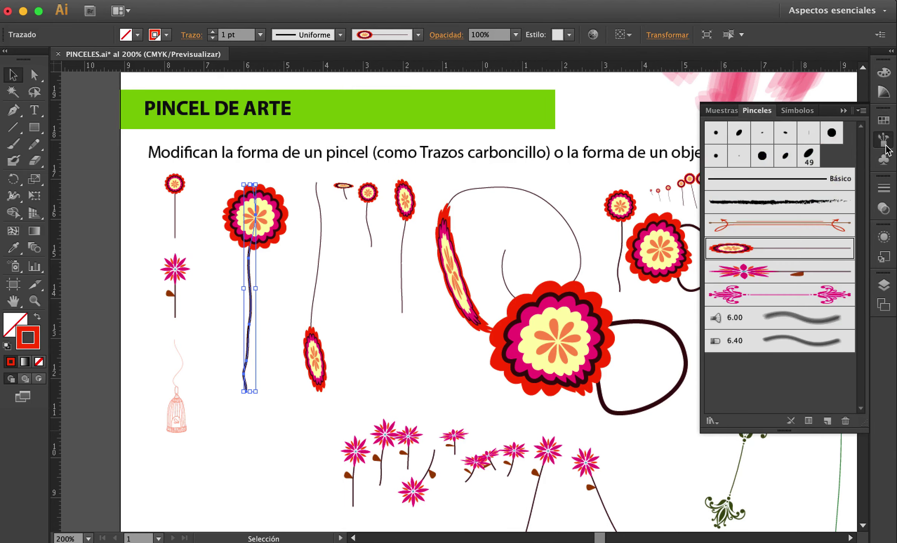
double_click(738, 252)
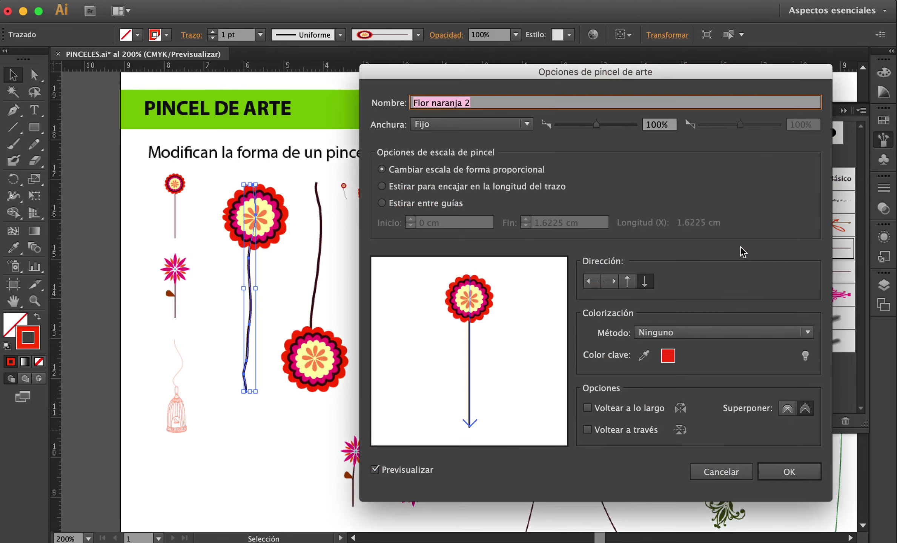
left_click(808, 334)
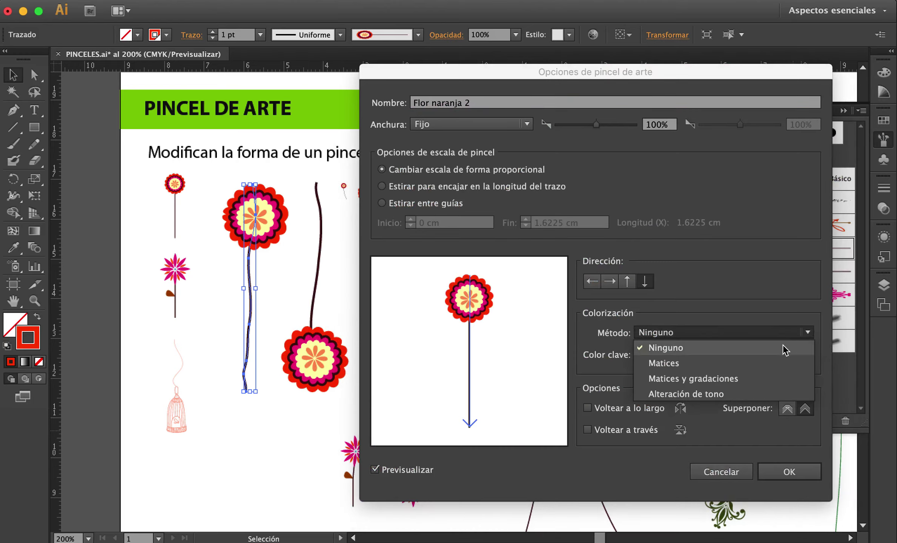
left_click(698, 363)
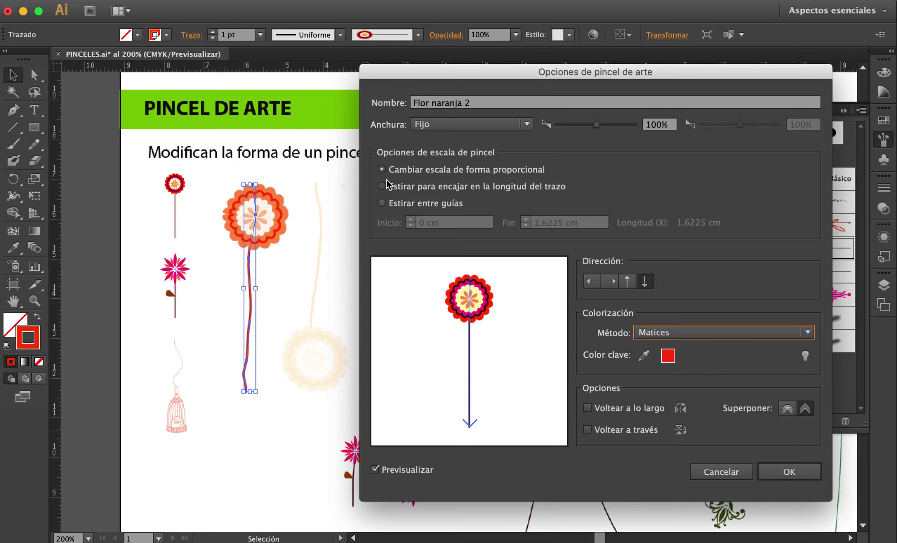
left_click_drag(416, 78, 324, 361)
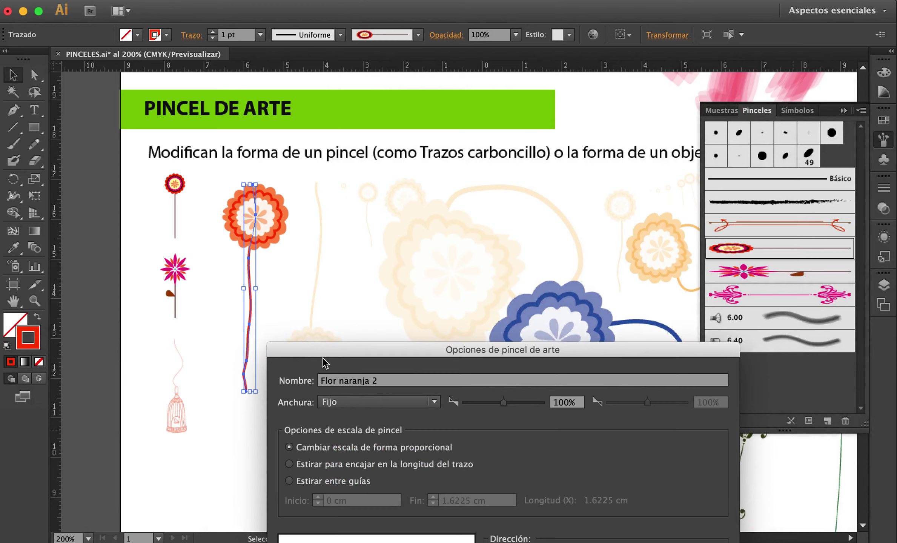
left_click_drag(700, 353, 588, 143)
left_click(594, 539)
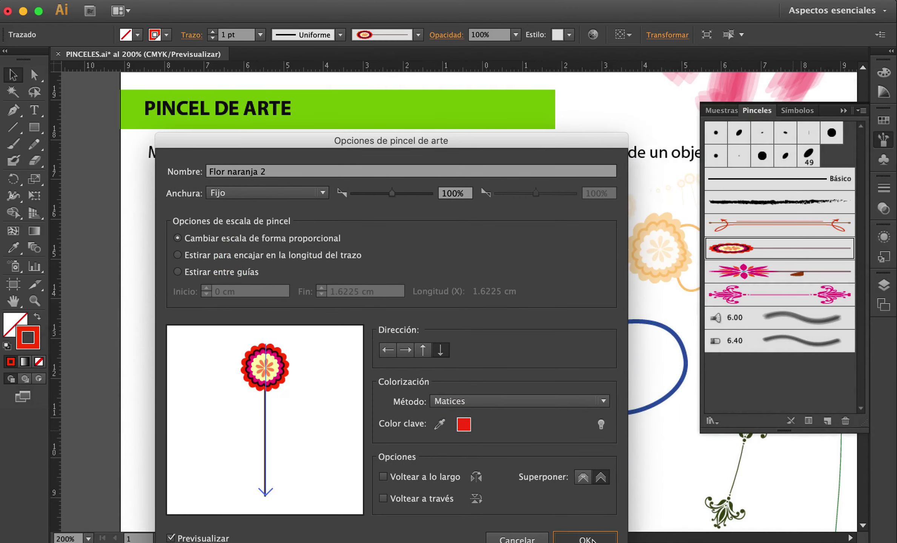
left_click(384, 381)
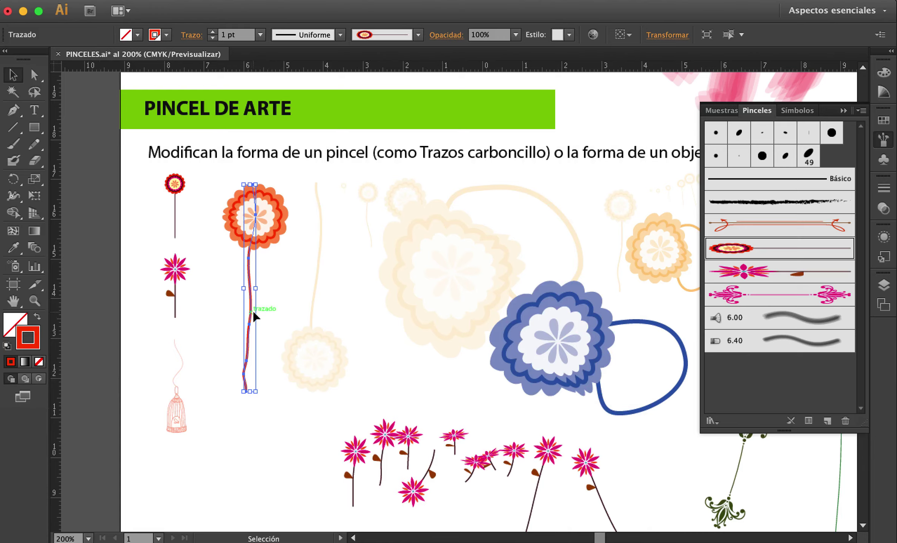
Step: Inspect the stroke colours of the blue and large cream flowers, and set the light orange flower's stroke colour to light green
left_click(510, 360)
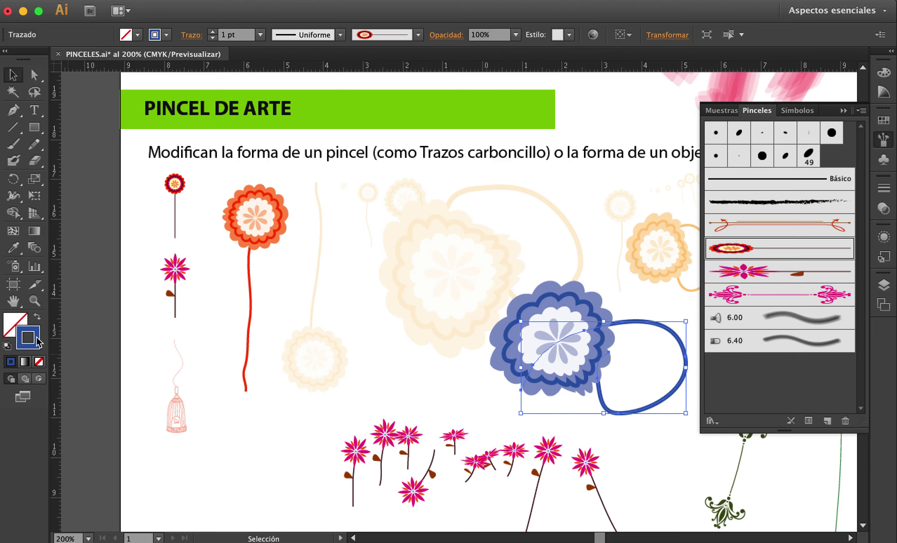
left_click(402, 257)
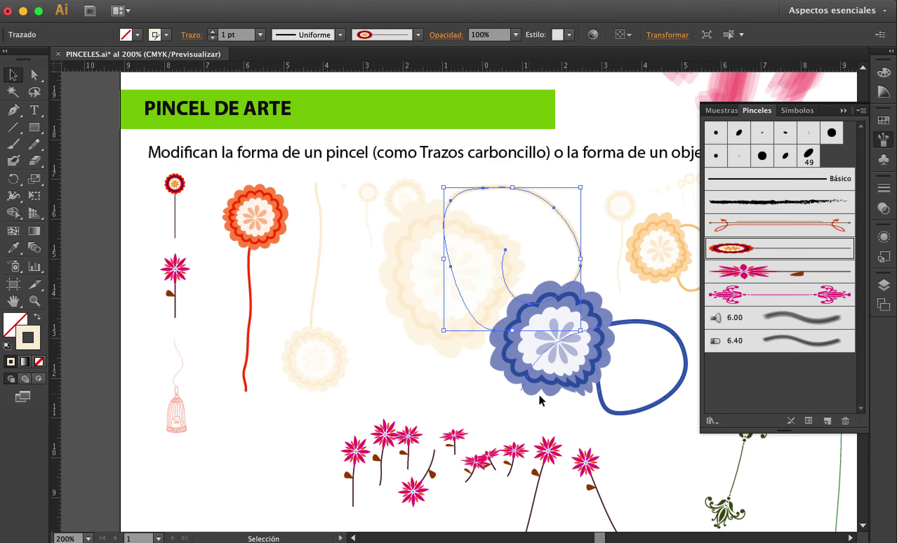
left_click(644, 273)
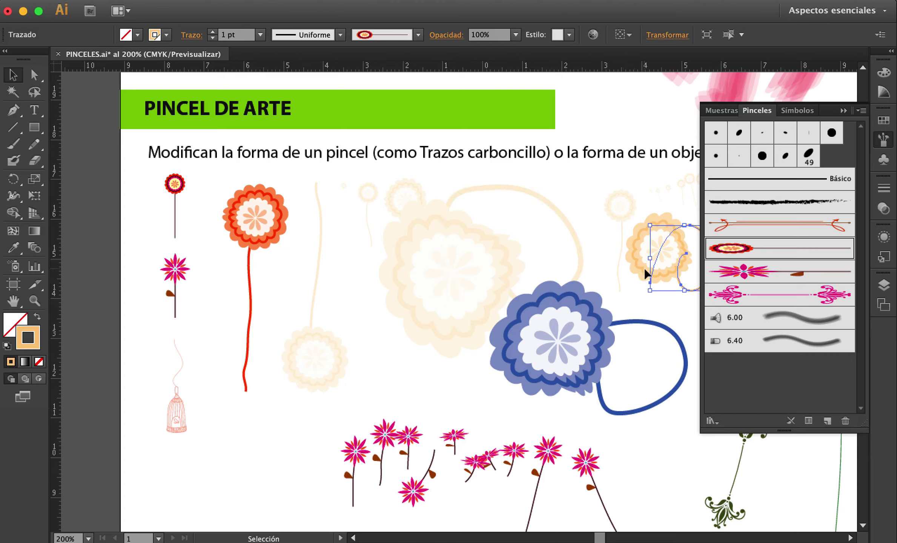
left_click(886, 121)
left_click(817, 169)
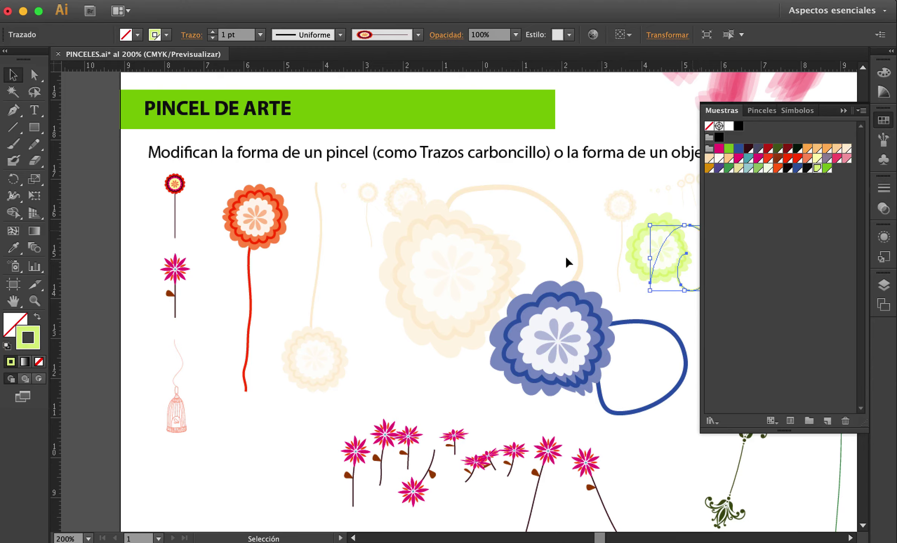
Step: Set the Flor naranja 2 brush's colorization method to Matices y gradaciones and read the Trucos de colorización examples
left_click(493, 245)
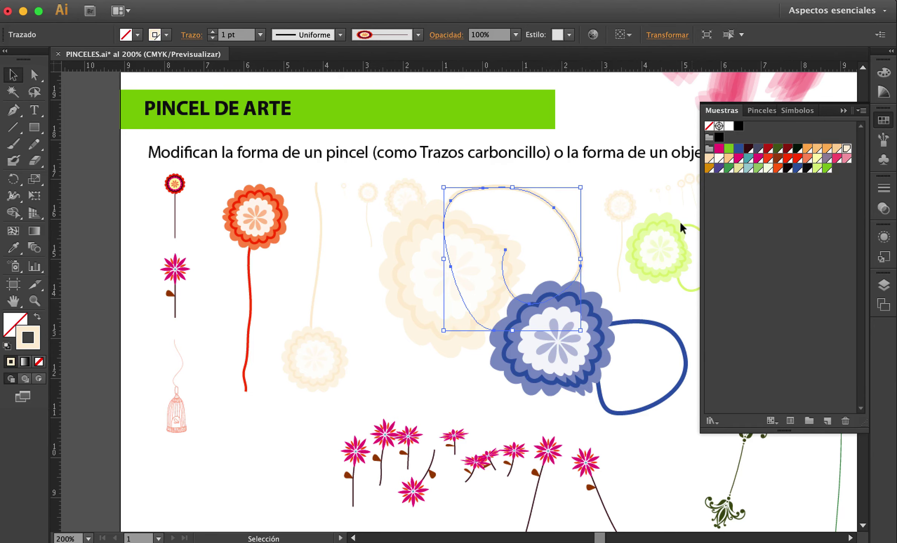
mouse_move(599, 258)
left_mouse_down()
mouse_move(495, 276)
mouse_move(673, 233)
mouse_move(624, 205)
mouse_move(616, 256)
left_mouse_up()
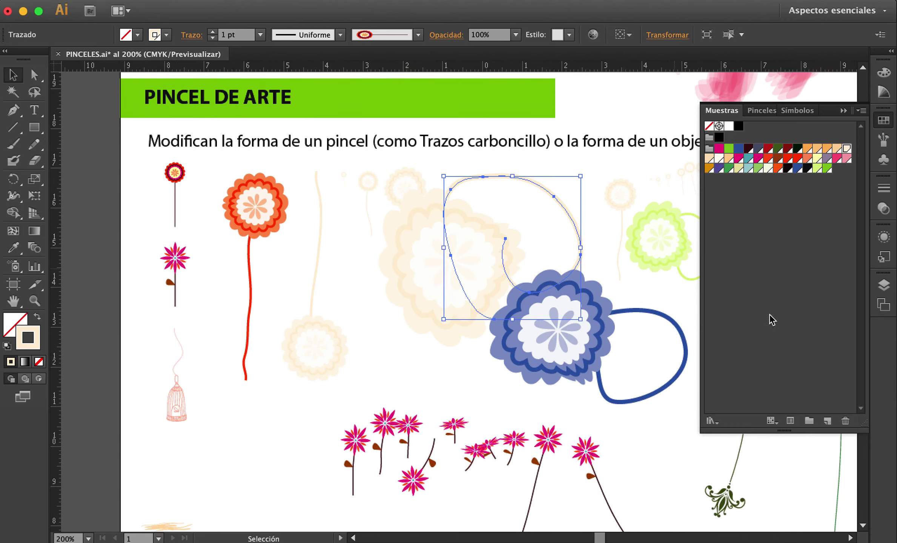
left_click(883, 140)
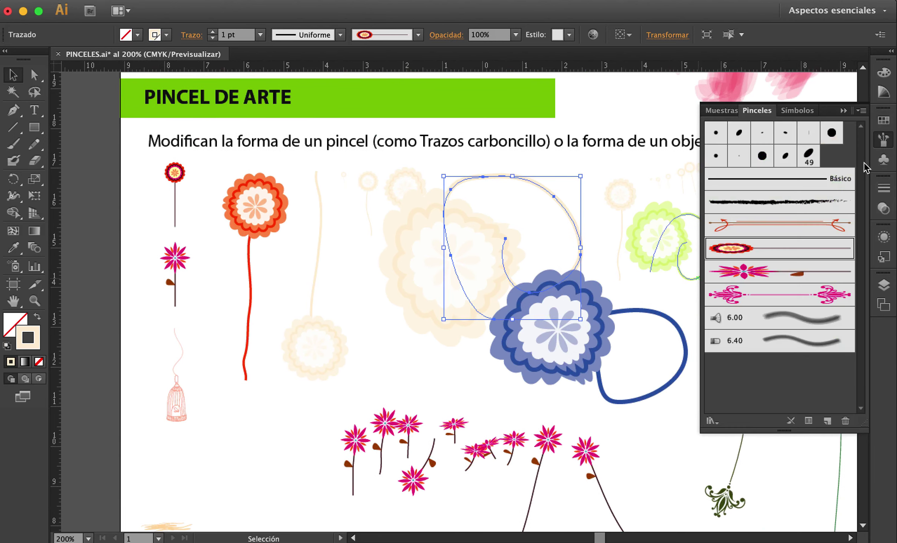
double_click(744, 250)
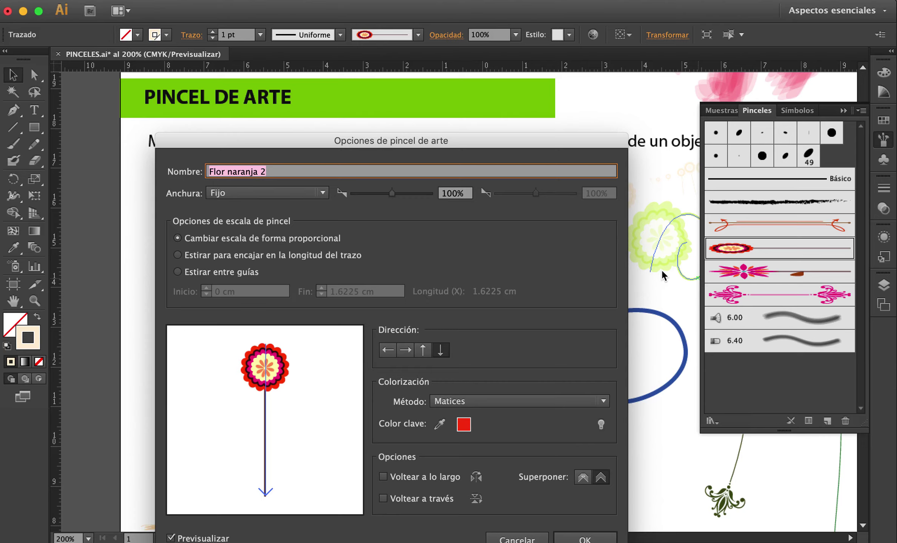
left_click(605, 402)
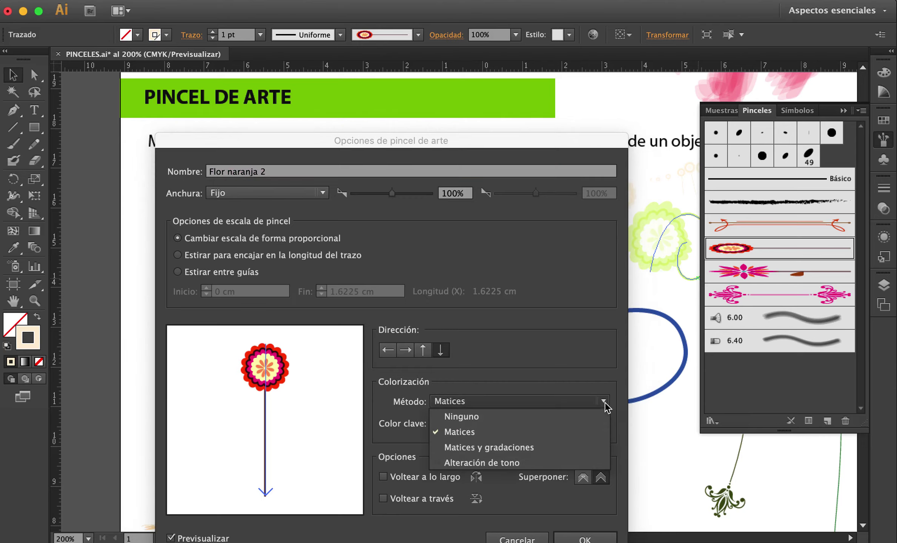
left_click(552, 451)
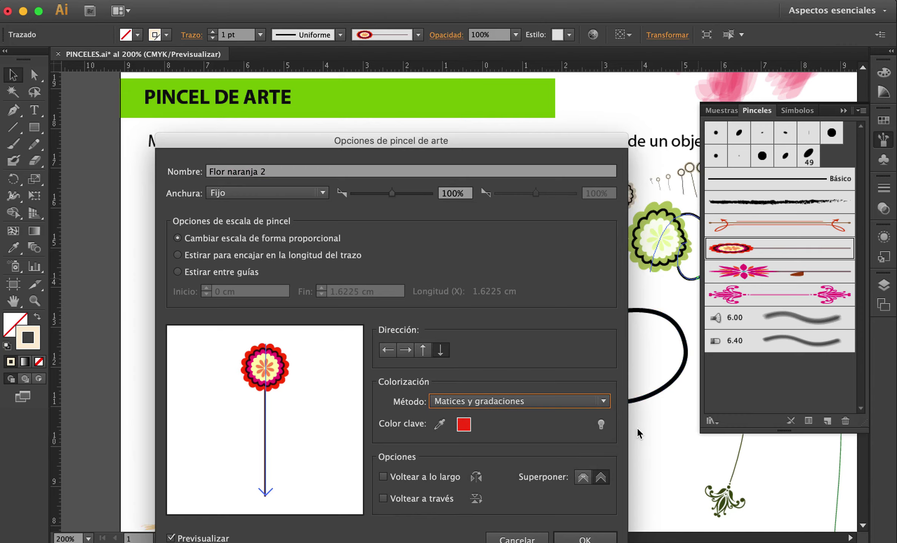
left_click(601, 425)
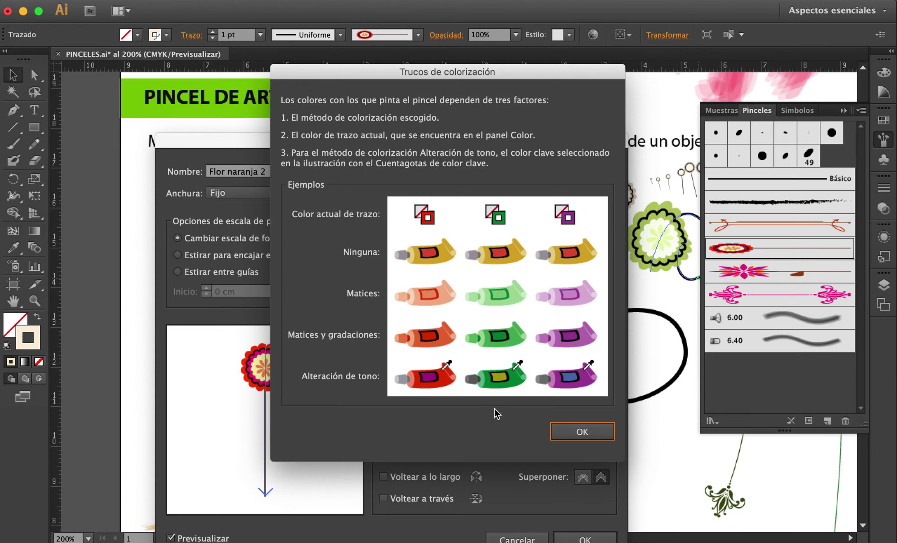
left_click(568, 432)
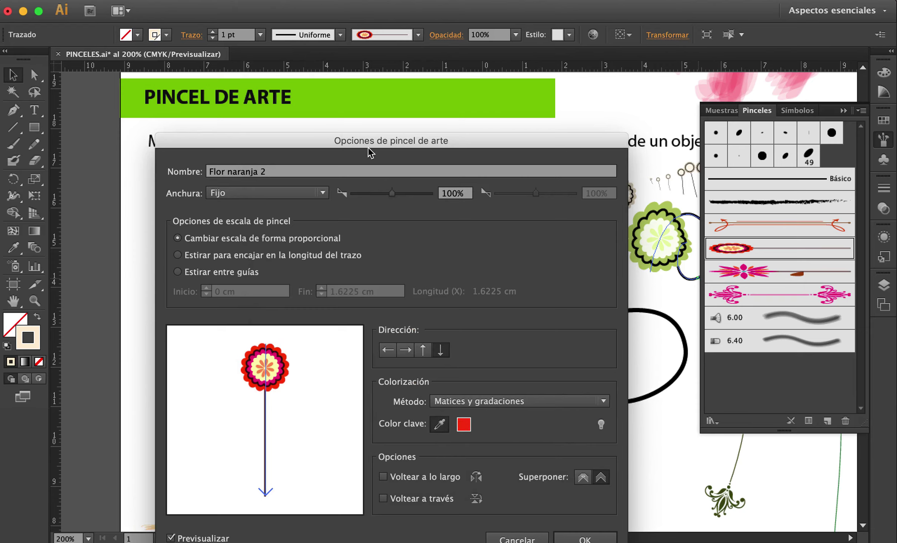
Step: Sample different key colours from the brush preview's flower, ending with the red of its outer petals
mouse_move(373, 140)
left_mouse_down()
mouse_move(625, 154)
mouse_move(636, 103)
left_mouse_up()
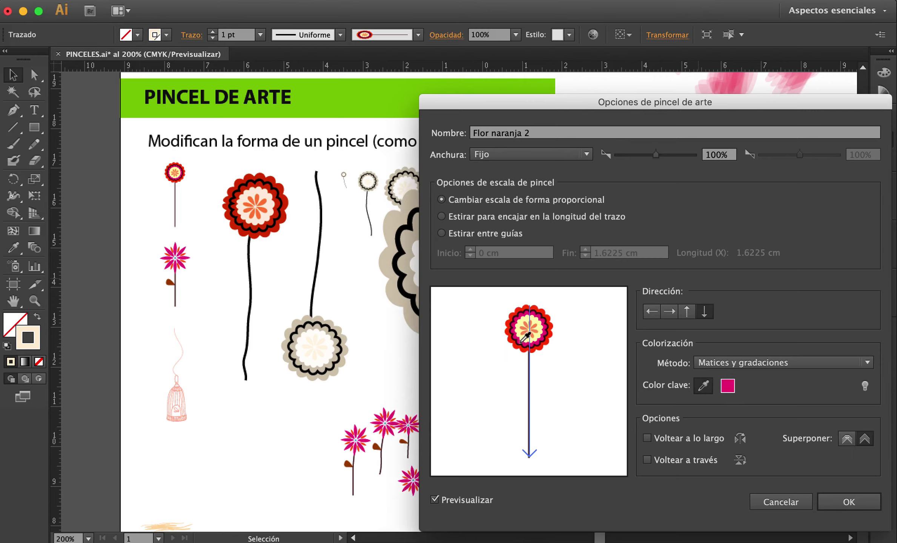
left_click(527, 331)
left_click(520, 323)
left_click_drag(592, 101, 538, 92)
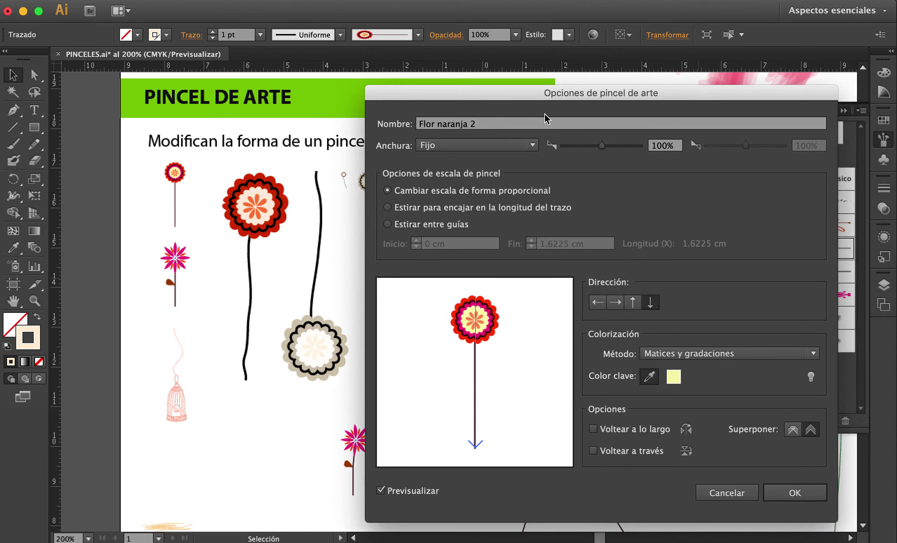
left_click(496, 308)
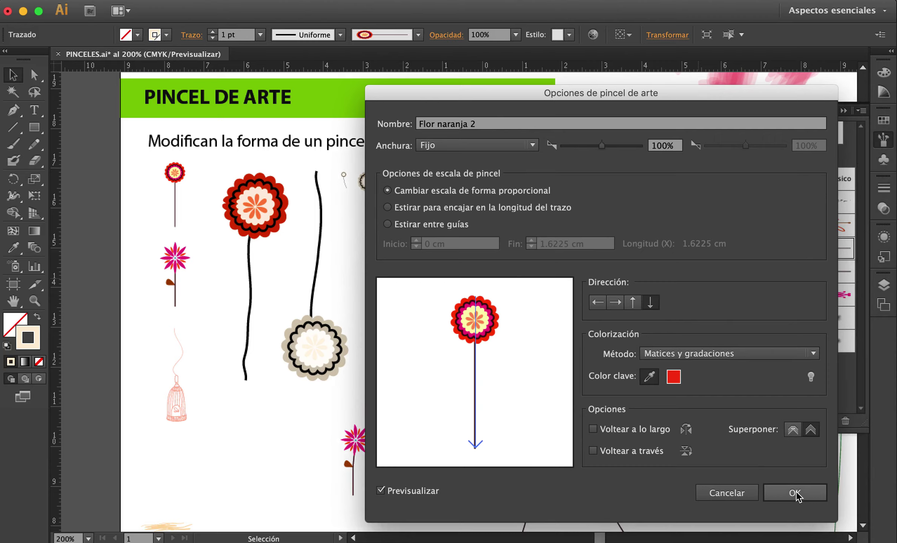
Step: Toggle the preview of the Matices y gradaciones colorization and apply it to the existing brush strokes
left_click(381, 491)
left_click(380, 491)
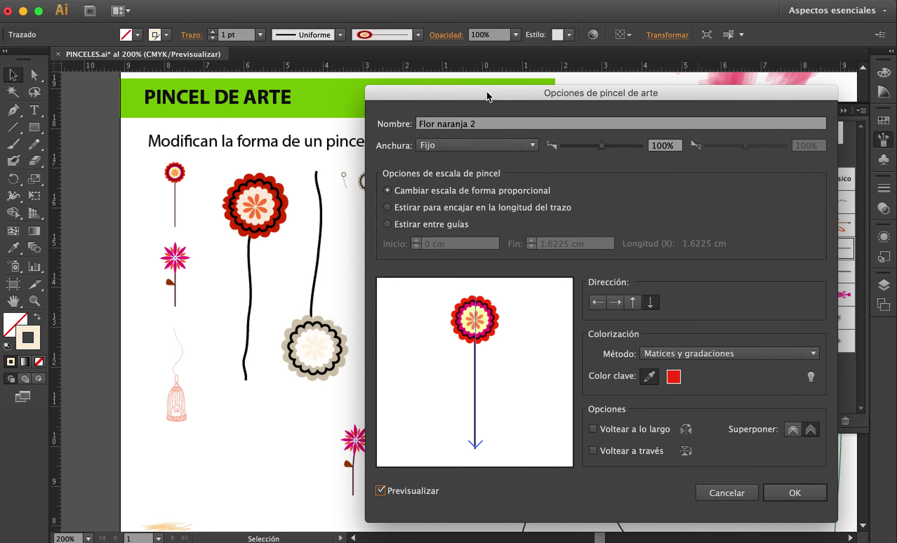
mouse_move(491, 98)
left_mouse_down()
mouse_move(694, 177)
mouse_move(633, 250)
mouse_move(546, 272)
mouse_move(499, 115)
left_mouse_up()
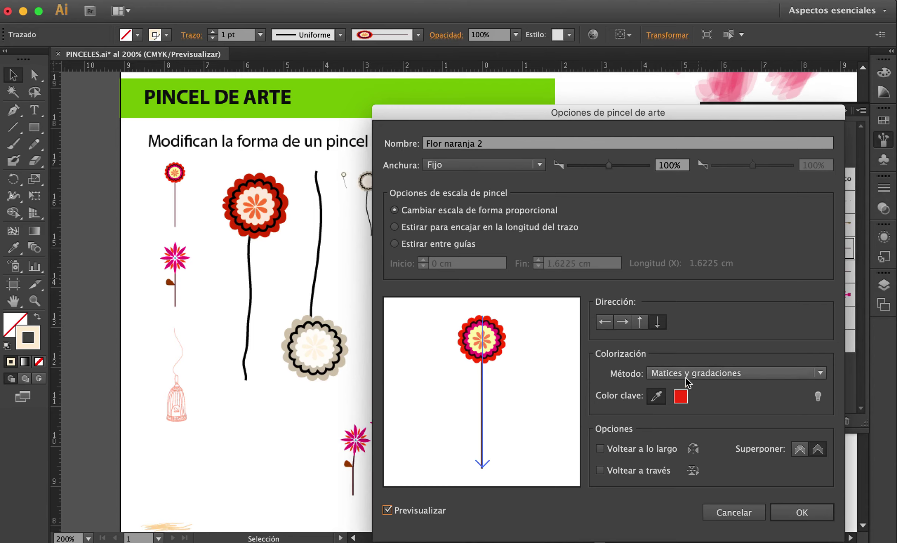
left_click_drag(584, 112, 488, 85)
left_click(701, 486)
left_click(495, 328)
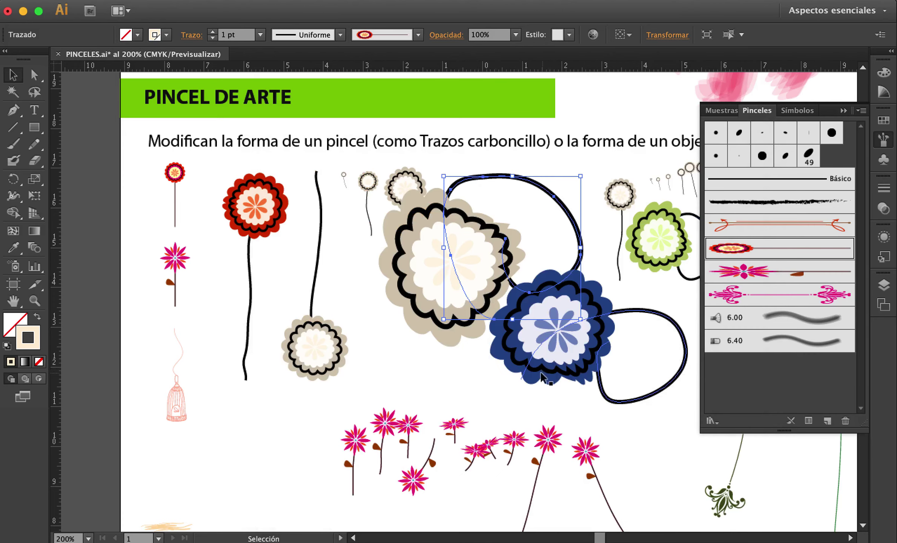
Step: Compare the flowers' stroke colours, set the Flor naranja 2 brush's colorization method to Alteración de tono, and apply it to the existing strokes
left_click(544, 378)
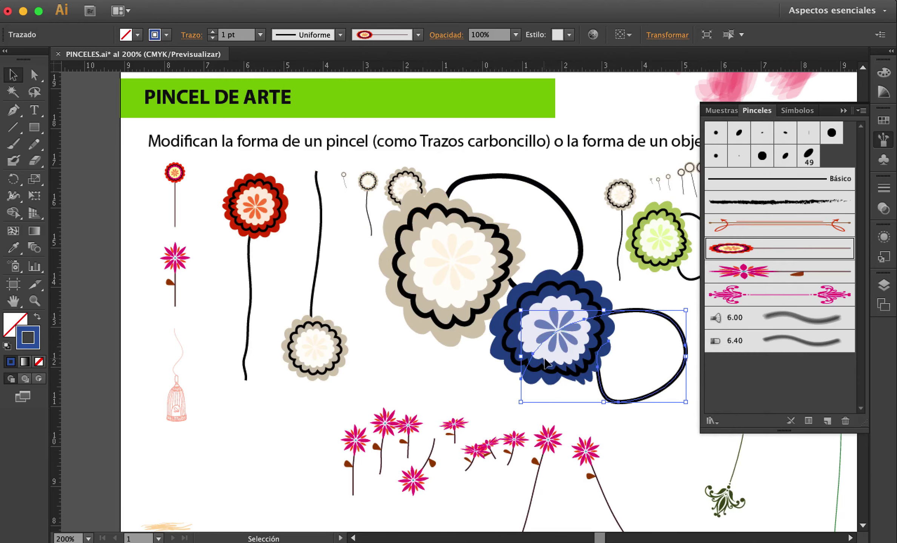
left_click(651, 253)
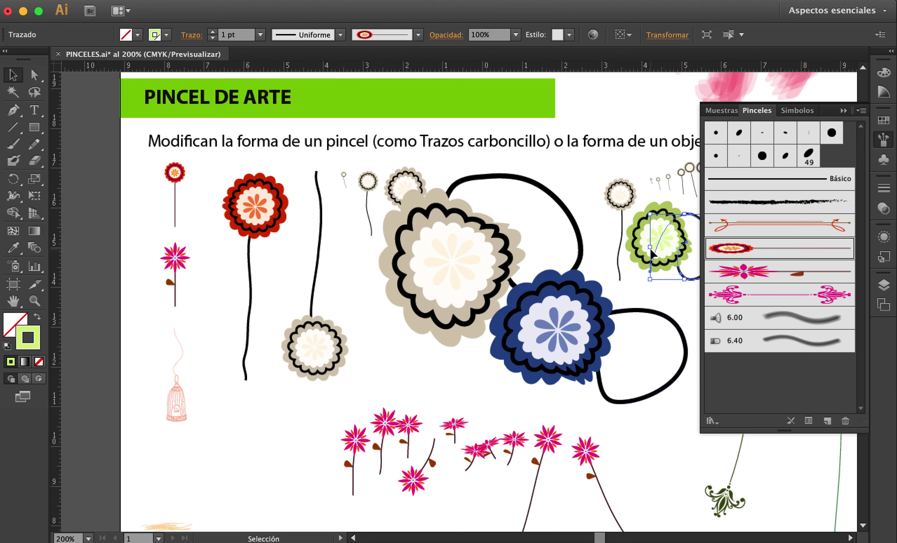
left_click(266, 230)
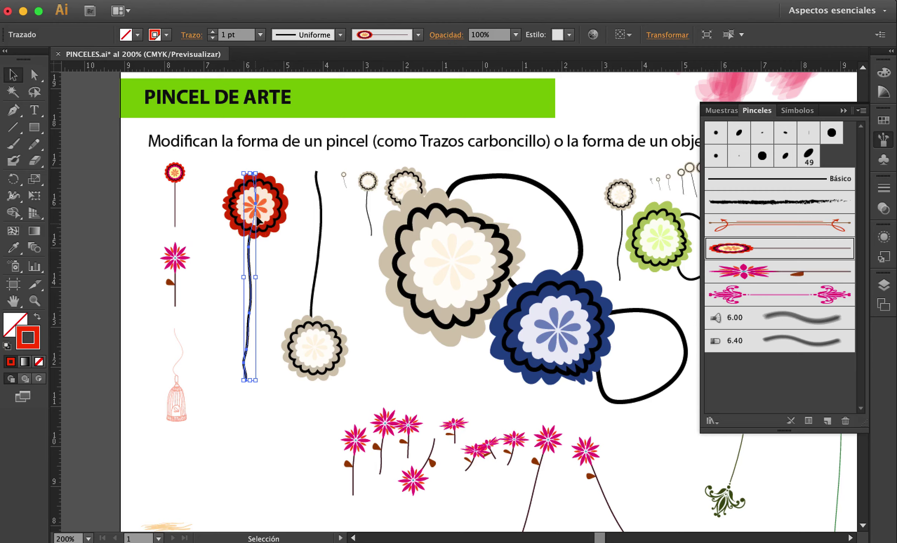
left_click(312, 356)
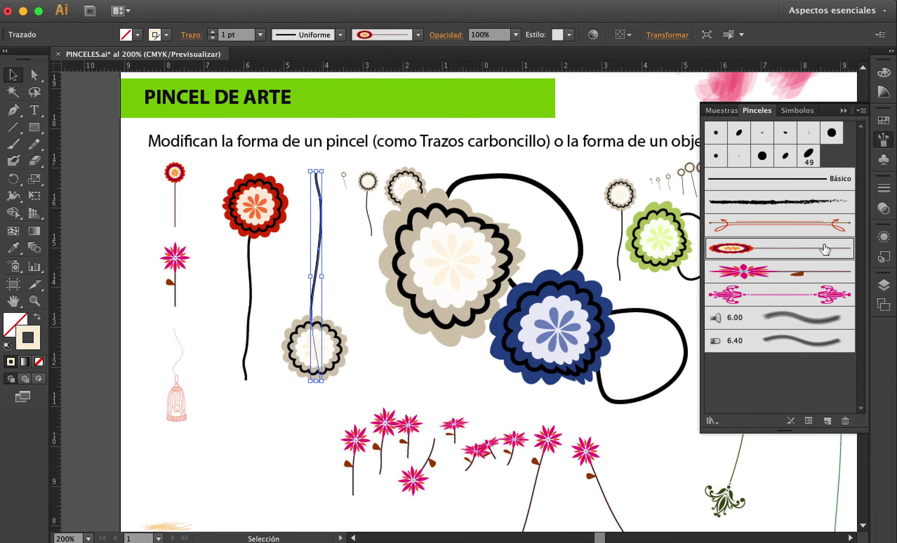
double_click(749, 251)
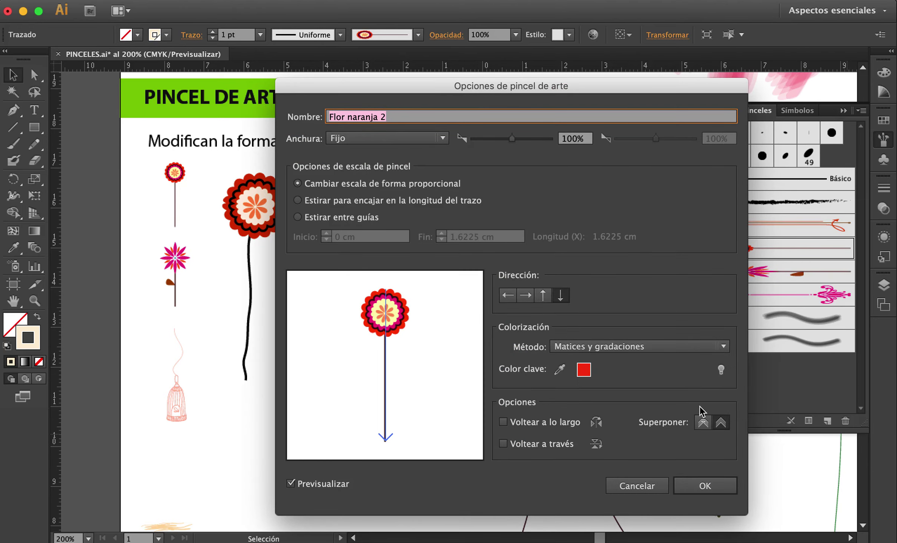
left_click(679, 349)
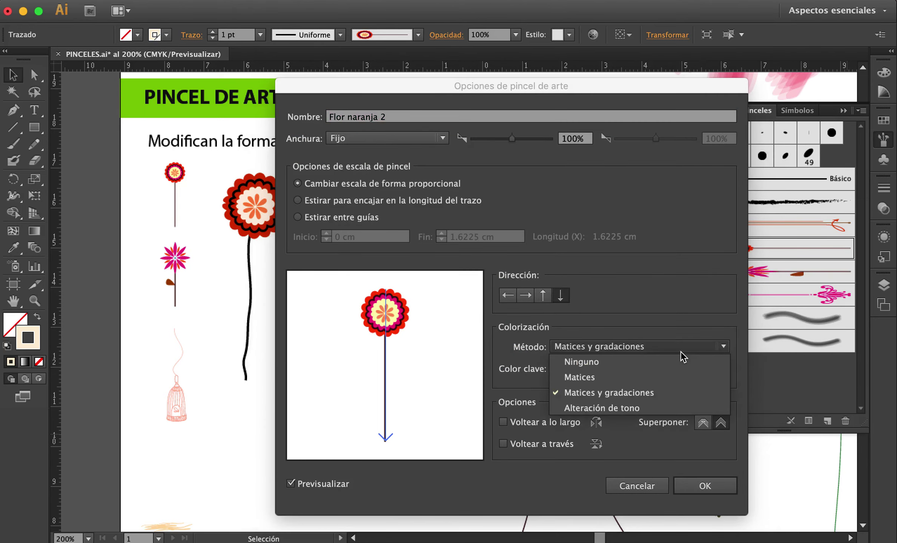
left_click(644, 409)
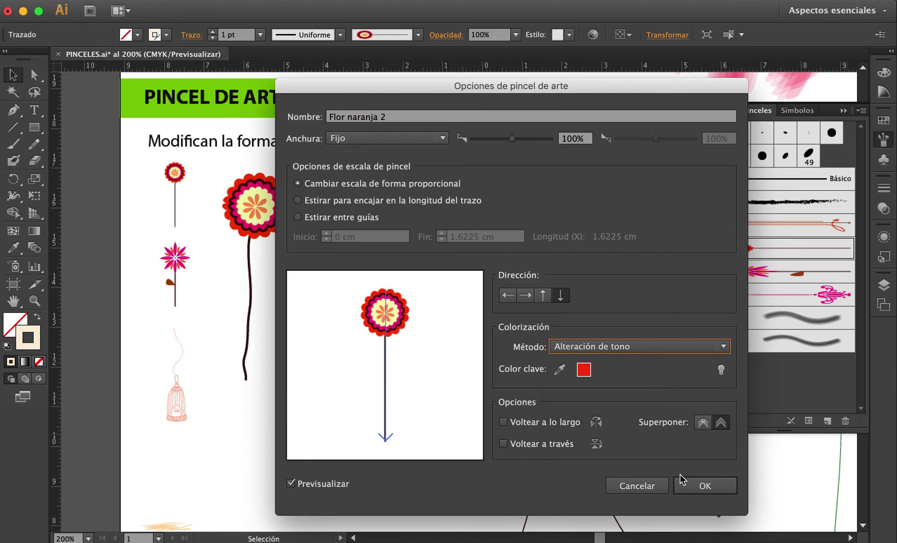
left_click(291, 484)
left_click(291, 484)
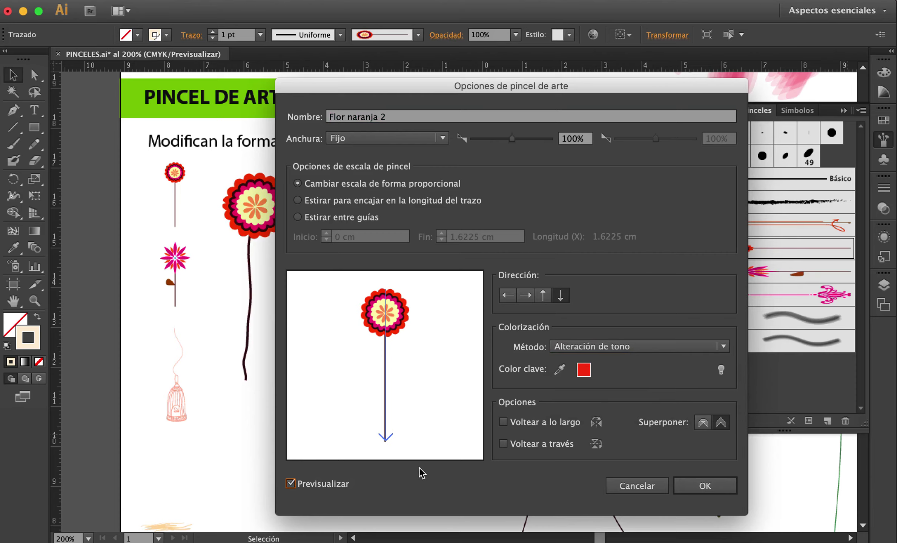
left_click(695, 485)
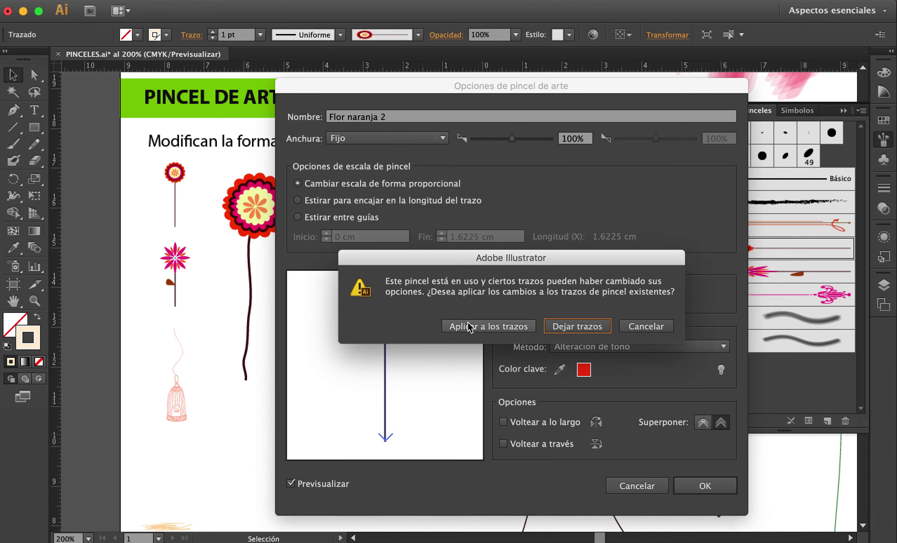
left_click(499, 328)
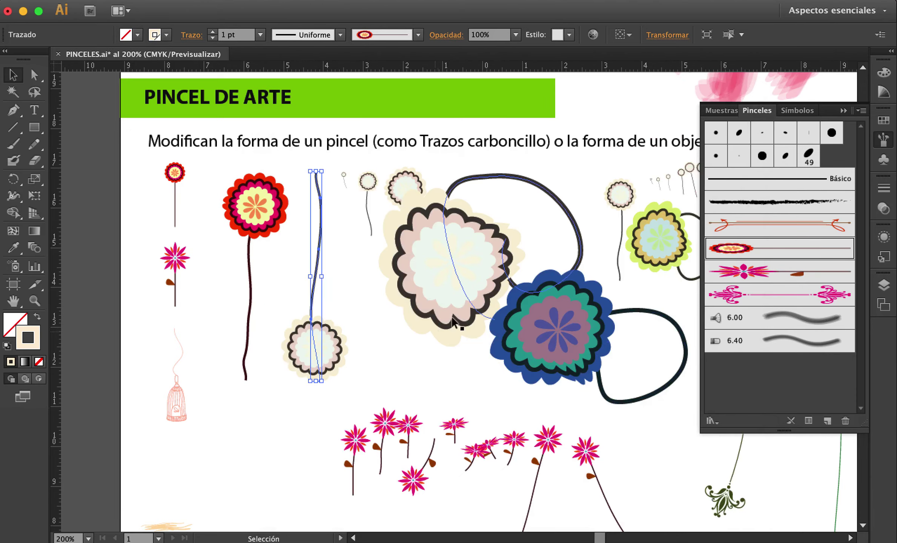
Step: Inspect the stroke colours of the large blue, large cream and small green flower strokes one after another
left_click(521, 308)
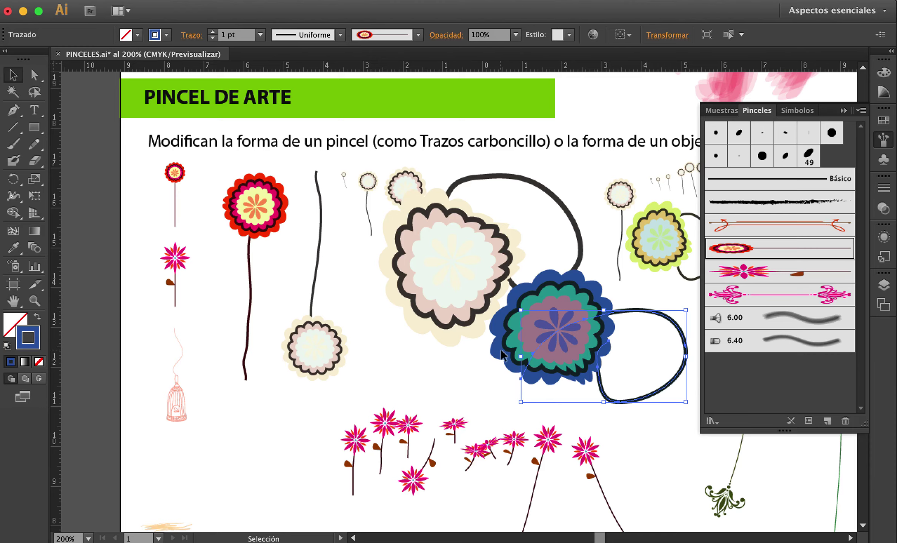
left_click(582, 260)
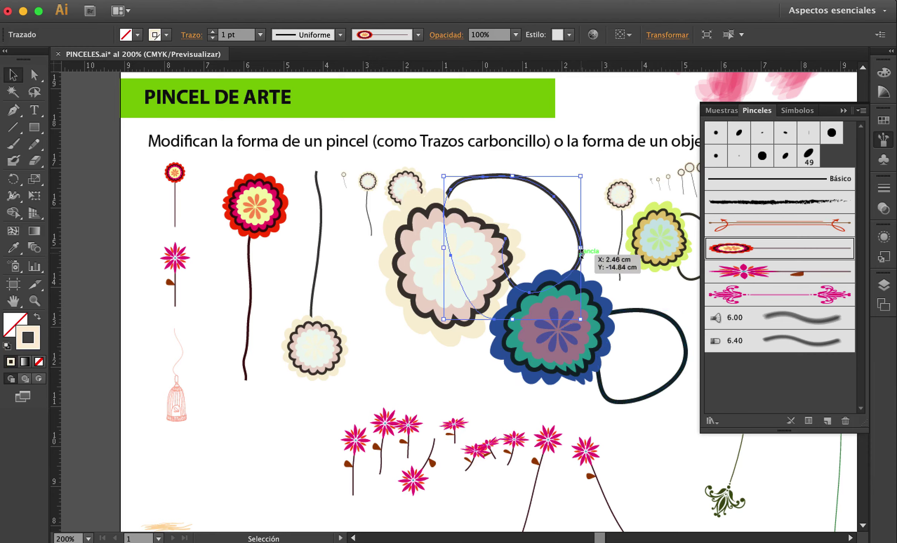
left_click(595, 291)
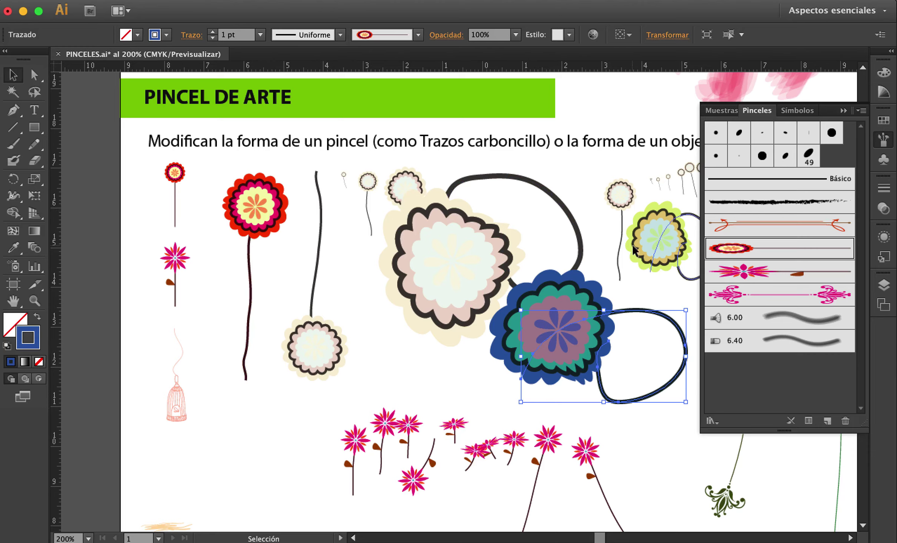
left_click(655, 247)
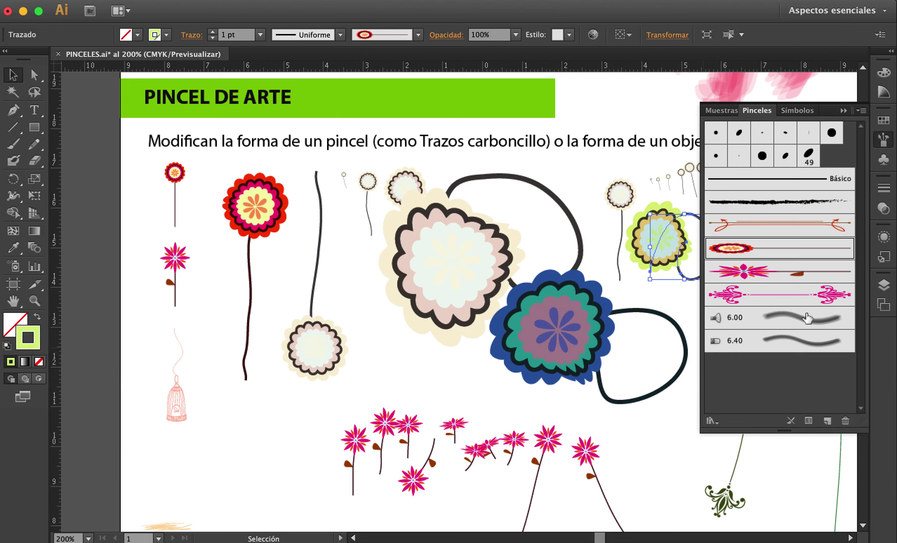
Step: Try mauve, orange, light blue, green and other swatches as the large blue flower's stroke colour, ending with violet
left_click(884, 121)
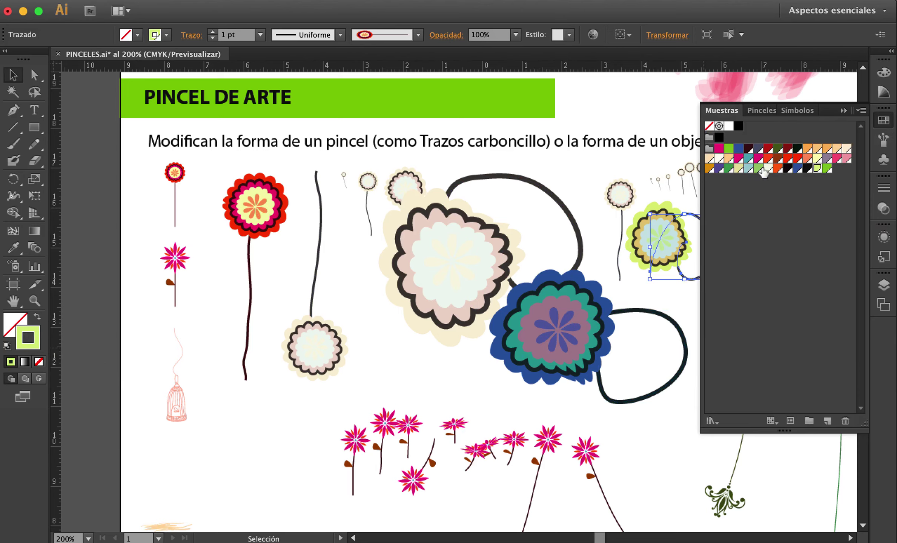
left_click(569, 289)
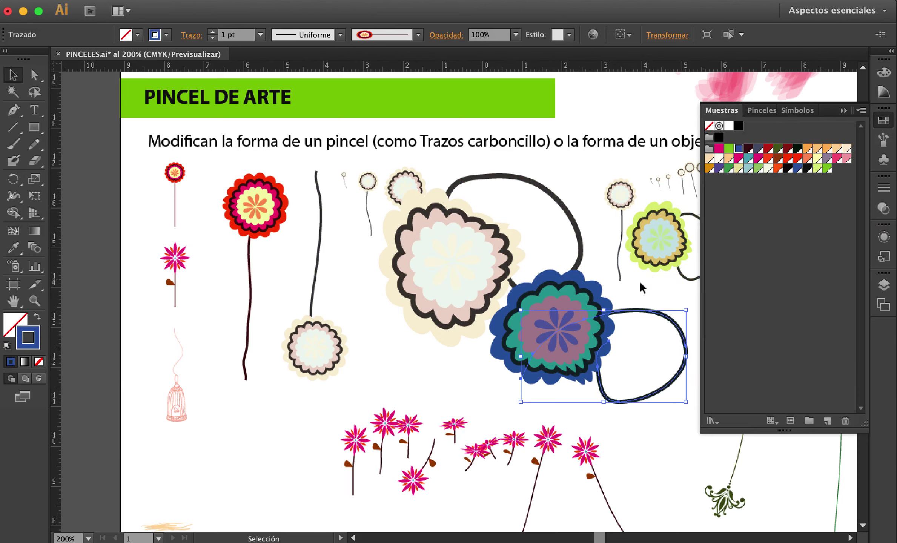
left_click(779, 158)
left_click(798, 159)
left_click(827, 158)
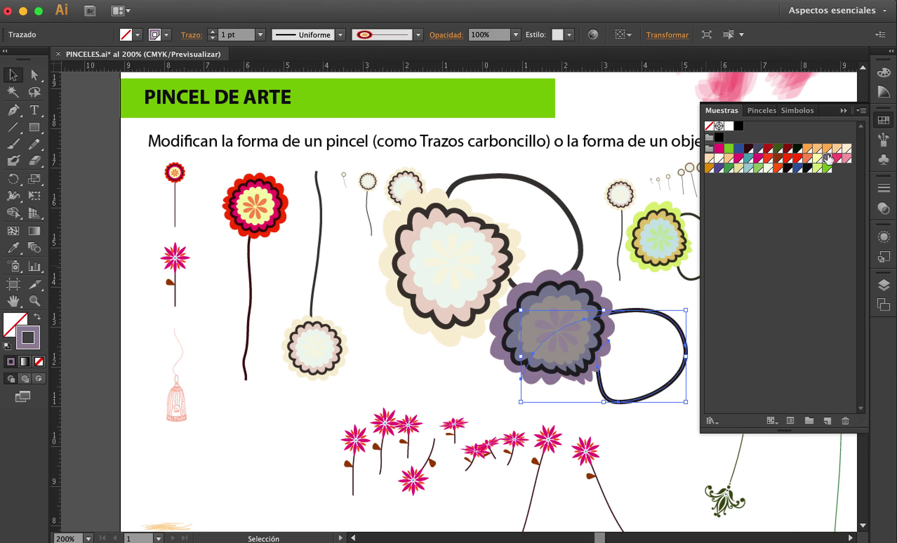
left_click(807, 159)
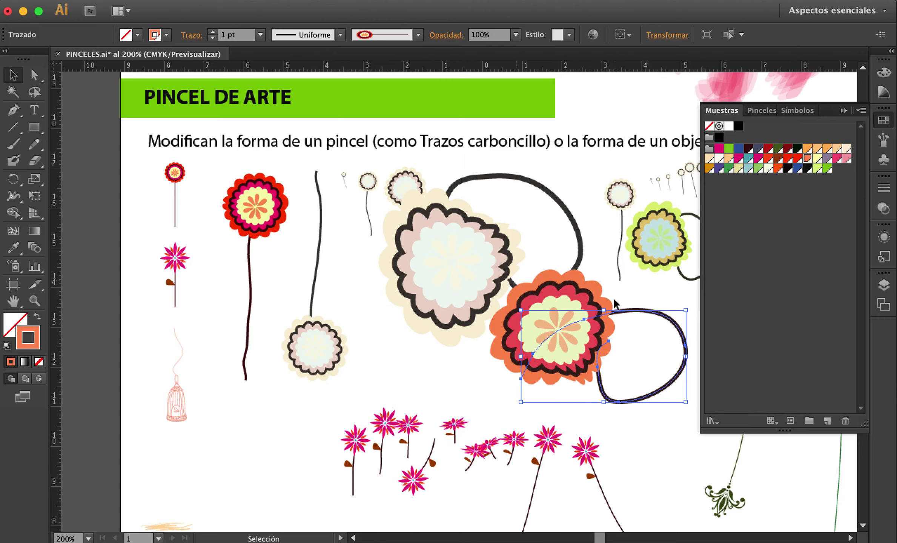
left_click(748, 171)
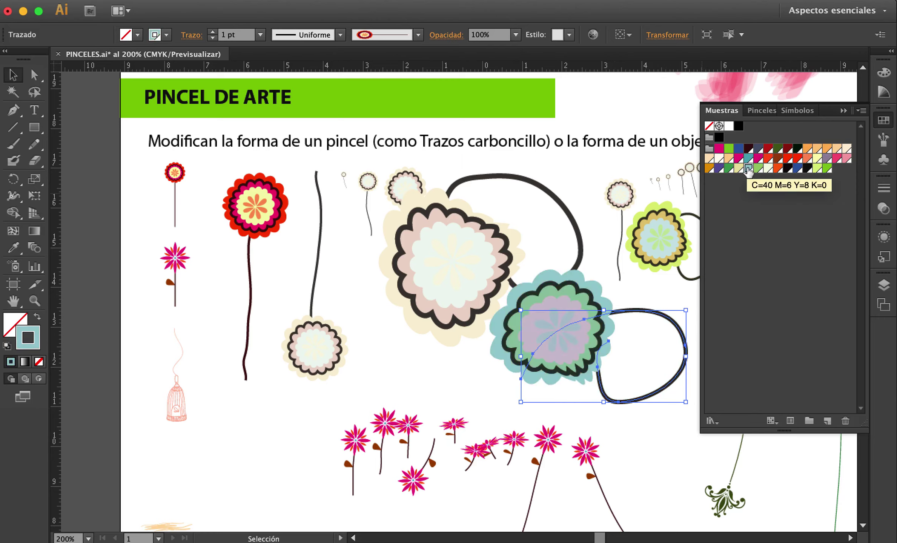
left_click(729, 148)
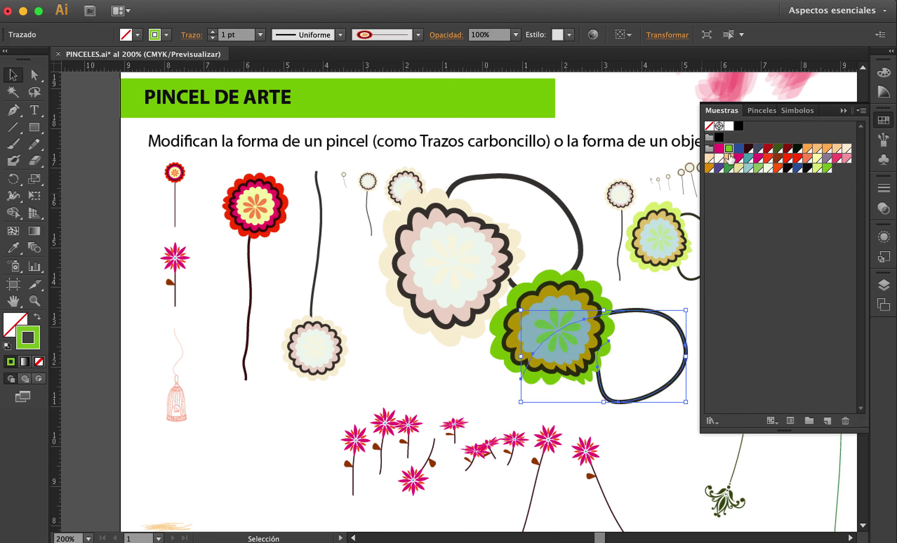
left_click(710, 168)
left_click(719, 169)
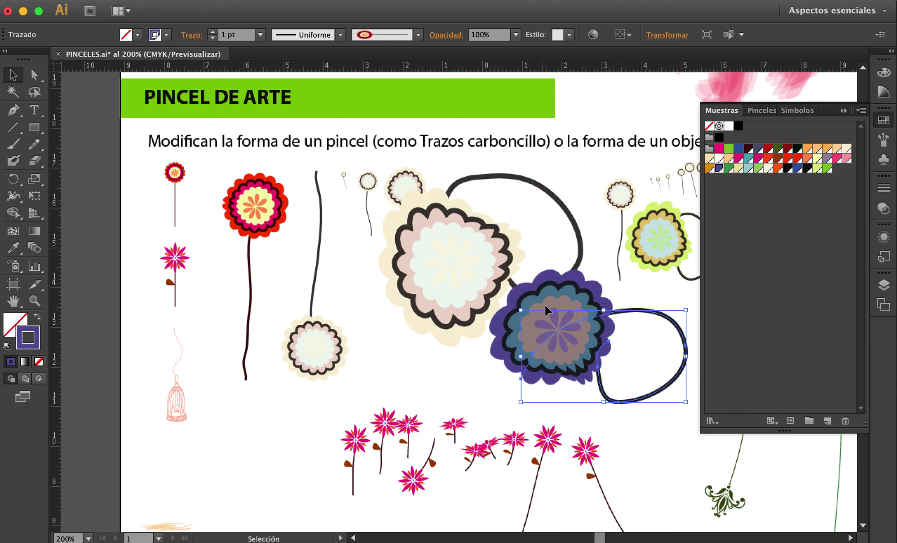
left_click(664, 291)
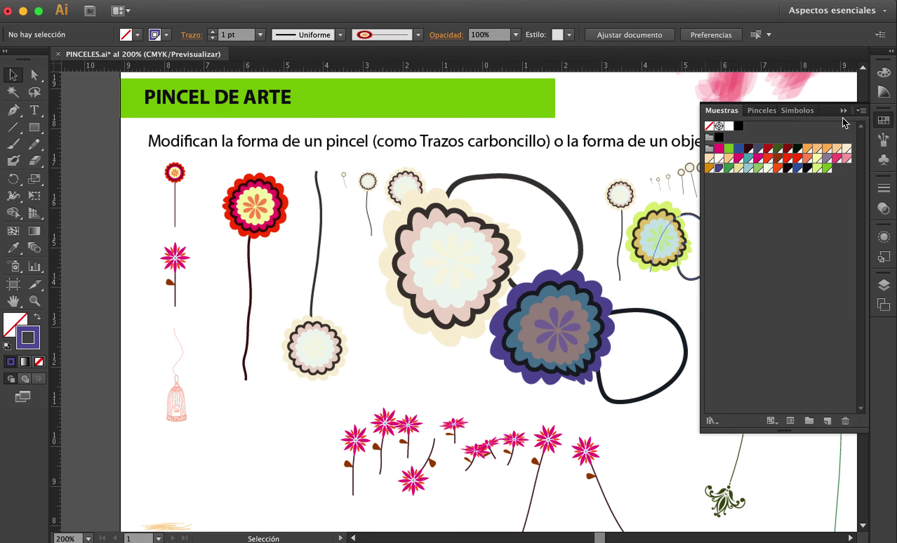
left_click(843, 110)
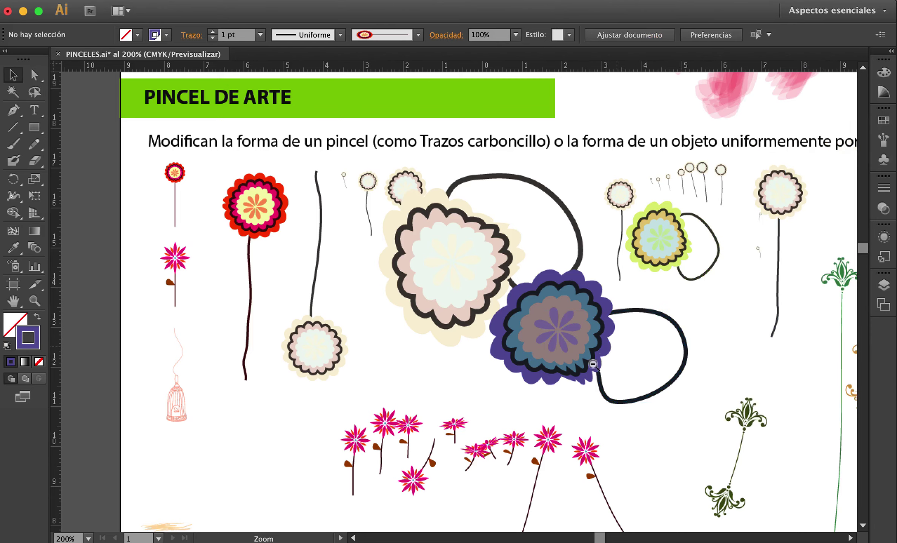
Step: Scale the painted flower and ornament strokes together down to about half their size, keeping them beside the original drawings
key("super+minus")
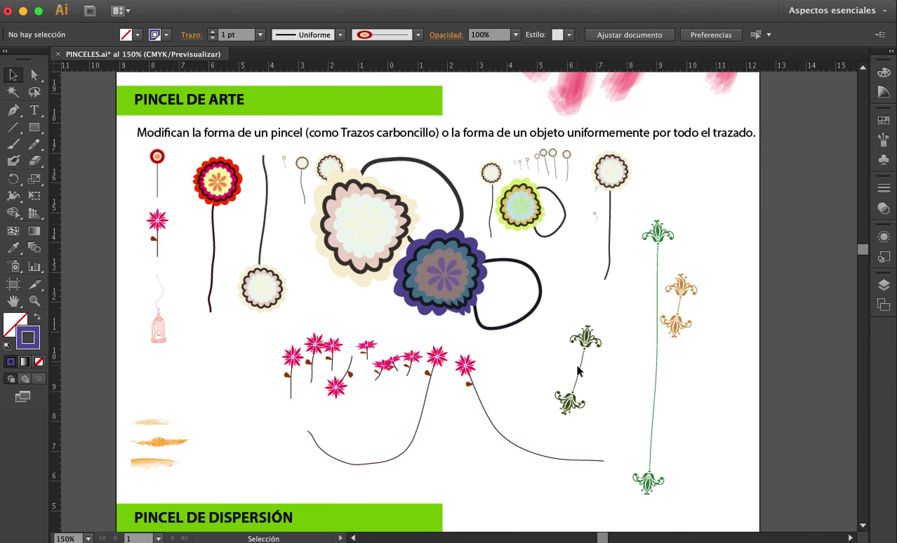
left_click_drag(705, 375, 206, 176)
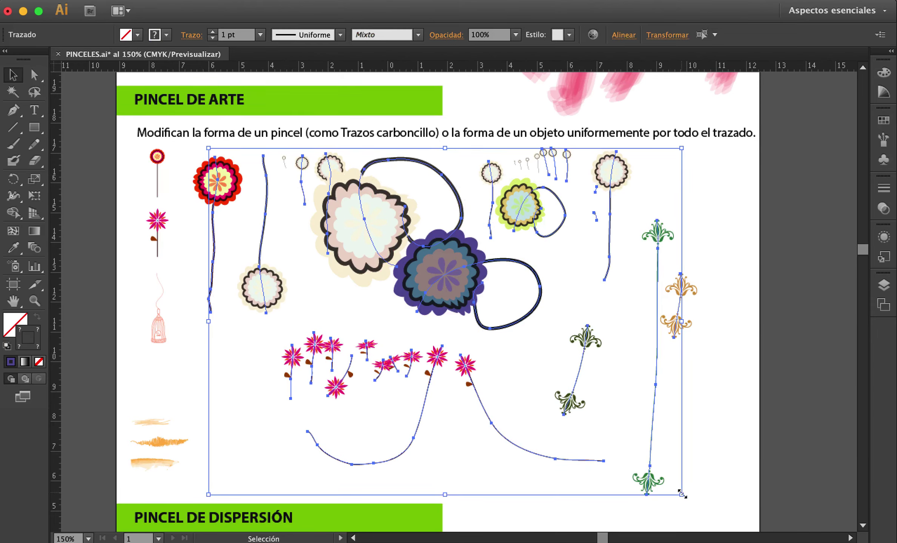
mouse_move(681, 494)
left_mouse_down()
mouse_move(554, 333)
mouse_move(462, 333)
left_mouse_up()
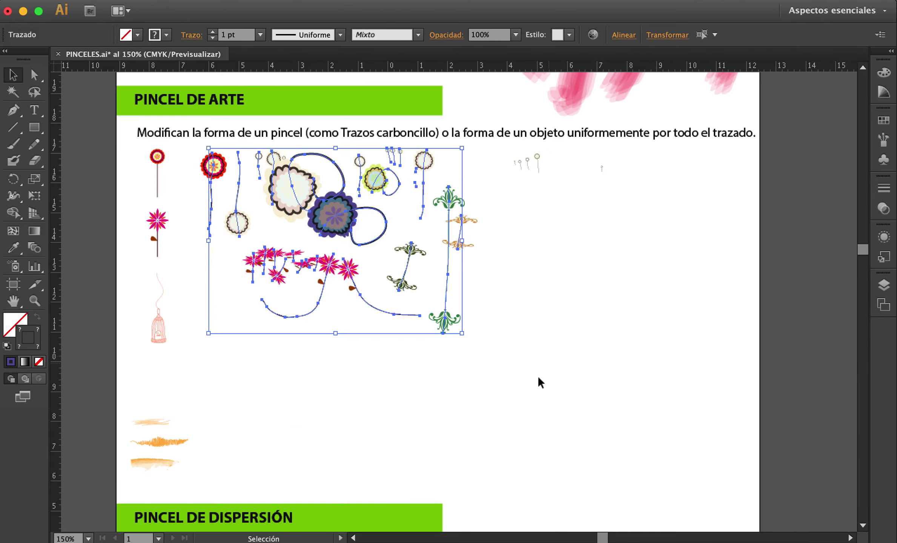
left_click(581, 364)
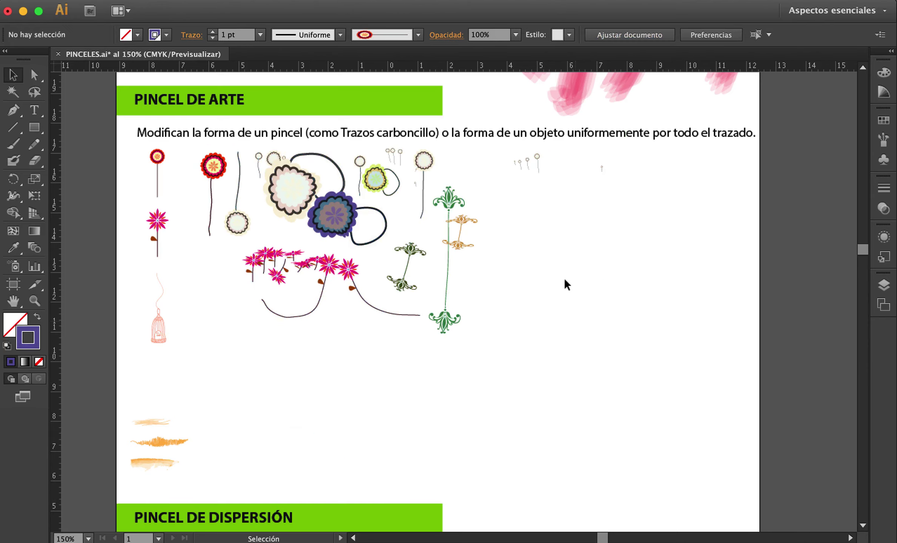
Step: Add a first name as point text beside the ornament strokes and enlarge it to about 5.5 cm wide
left_click(34, 110)
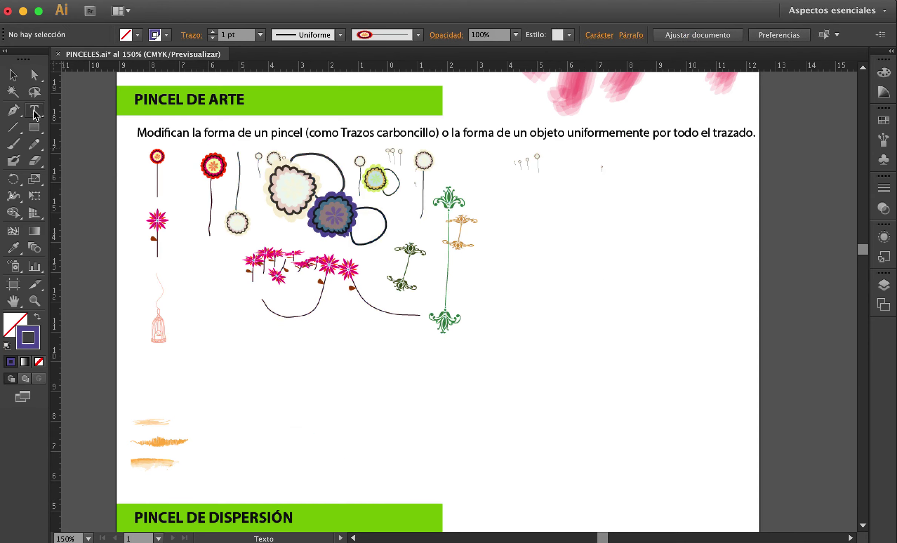
left_click(532, 263)
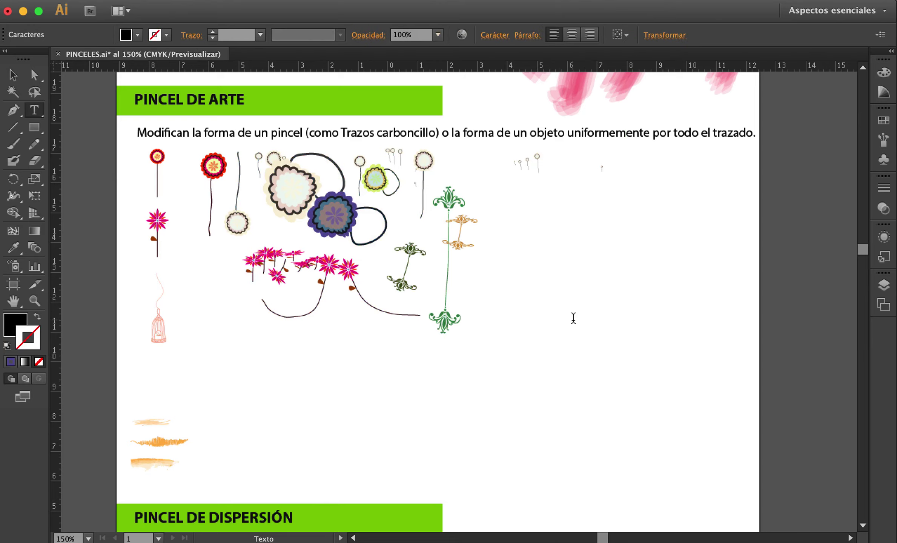
type("Verónica")
left_click(14, 74)
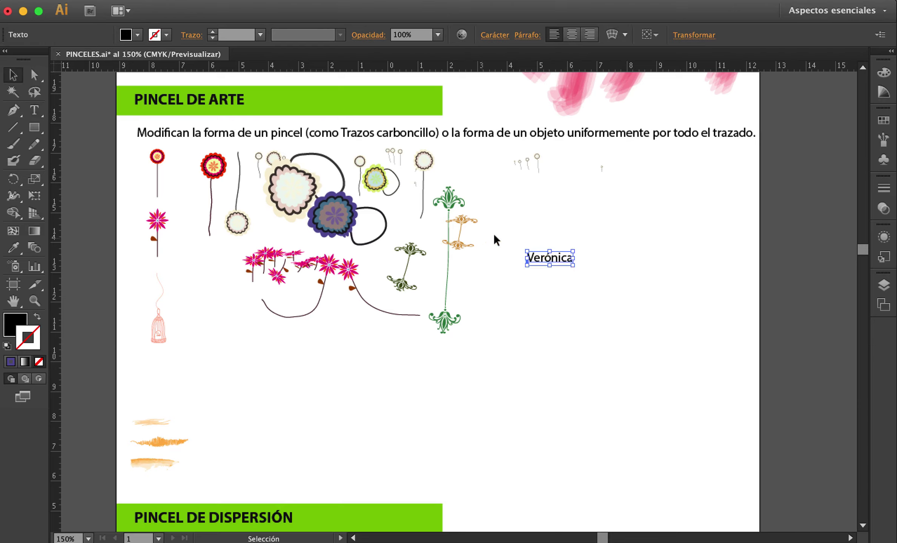
left_click_drag(573, 265, 696, 201)
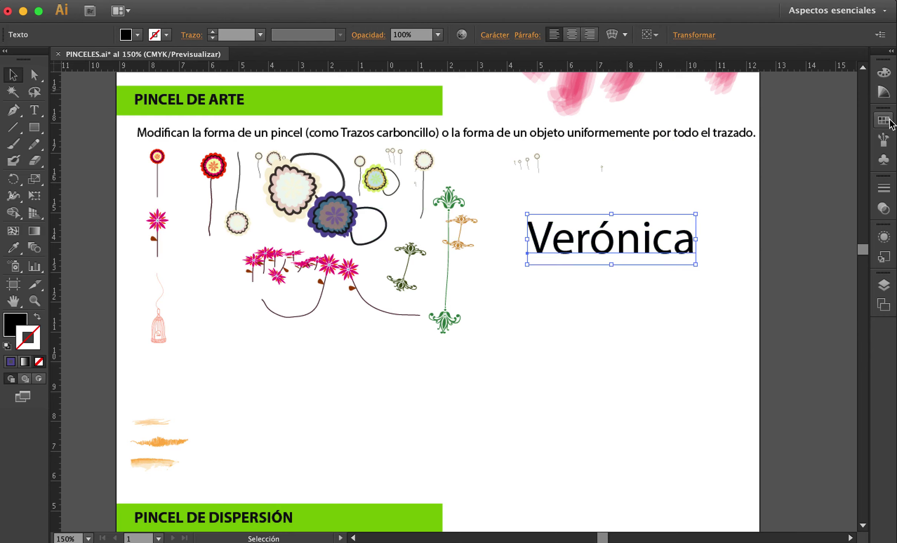
Step: Try to create a new art brush (Pincel de arte) directly from the live name text
left_click(885, 140)
left_click(862, 111)
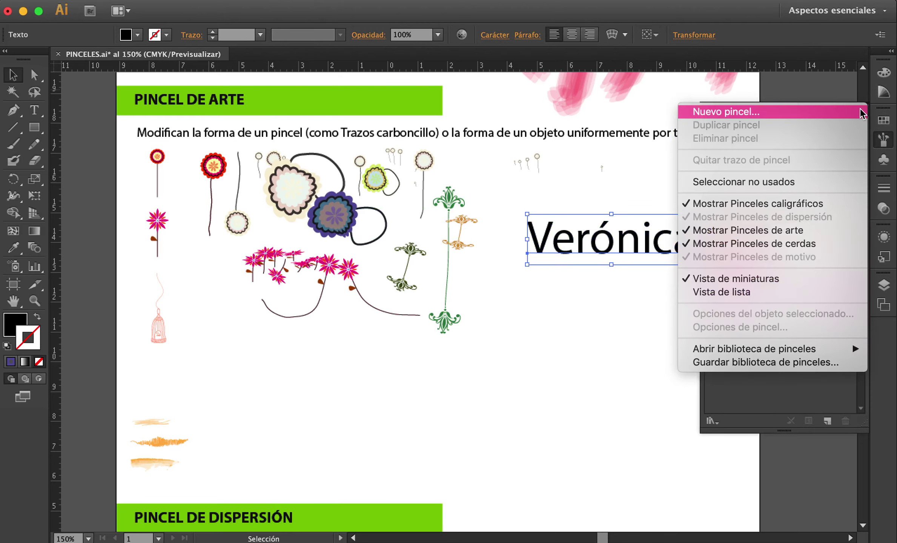
left_click(786, 112)
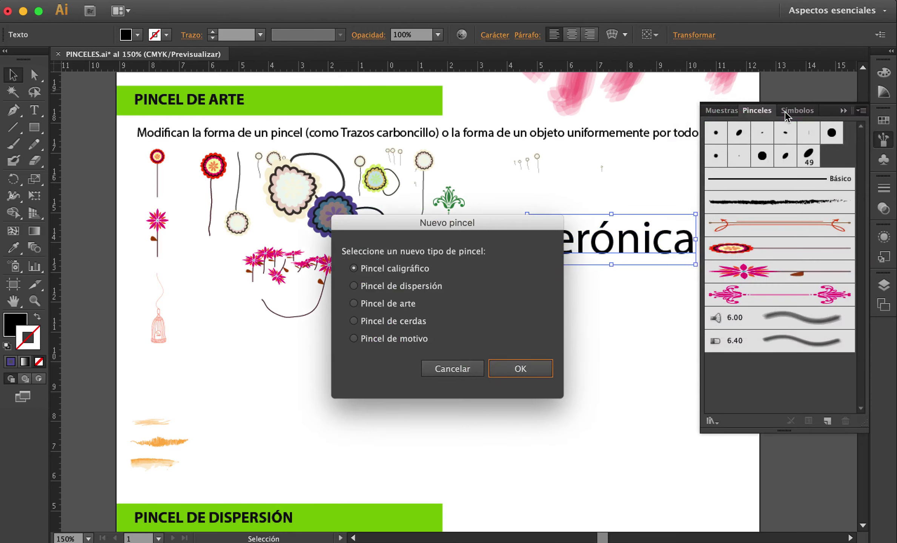
left_click(356, 305)
left_click(523, 368)
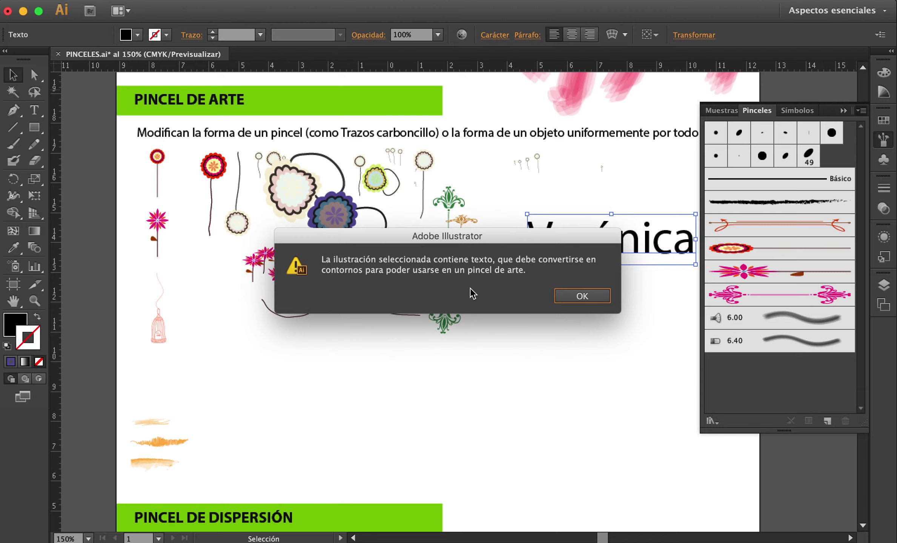
left_click(582, 296)
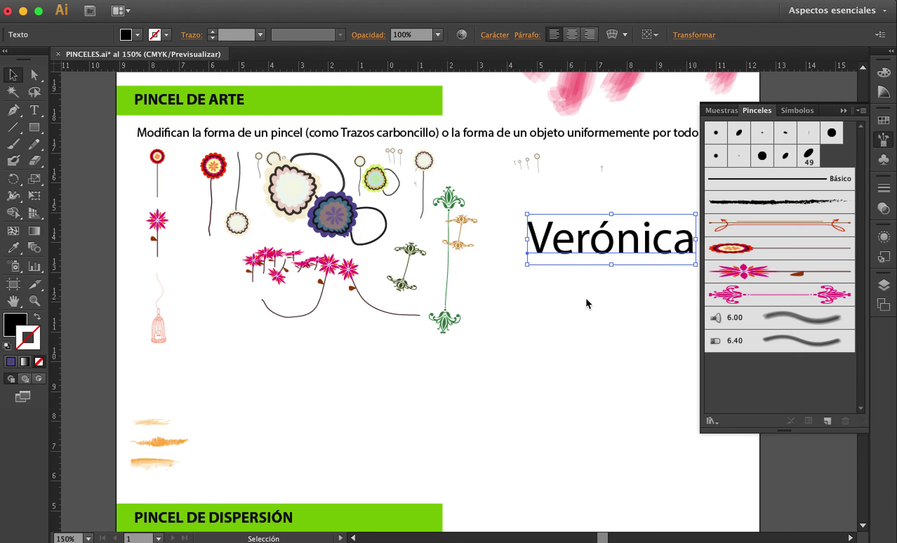
Step: Convert the enlarged name text to outlines with Crear contornos
scroll(599, 277, "right", 8)
scroll(600, 277, "up", 2)
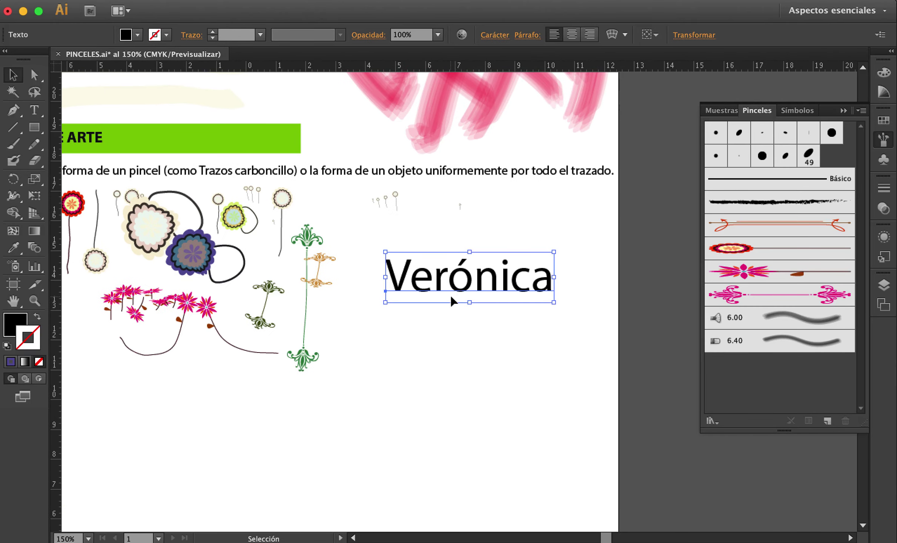
left_click(212, 0)
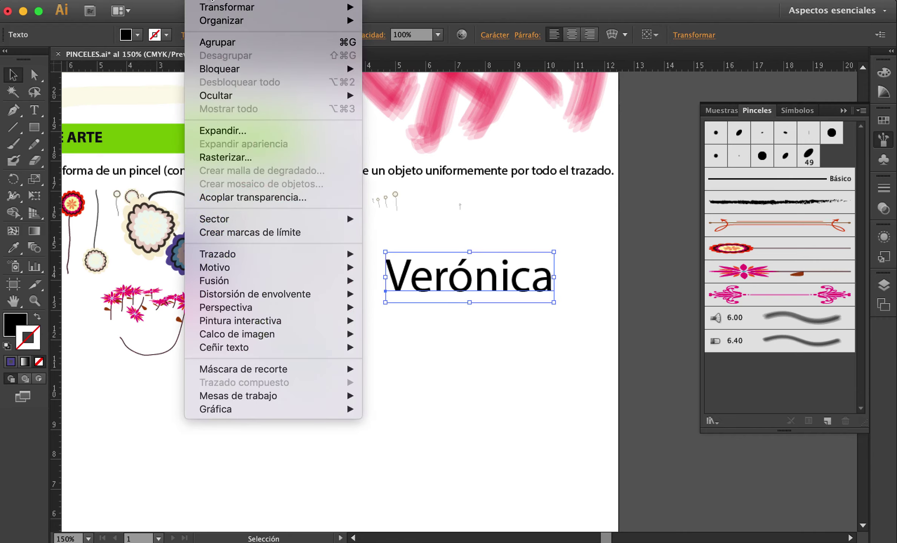
mouse_move(249, 0)
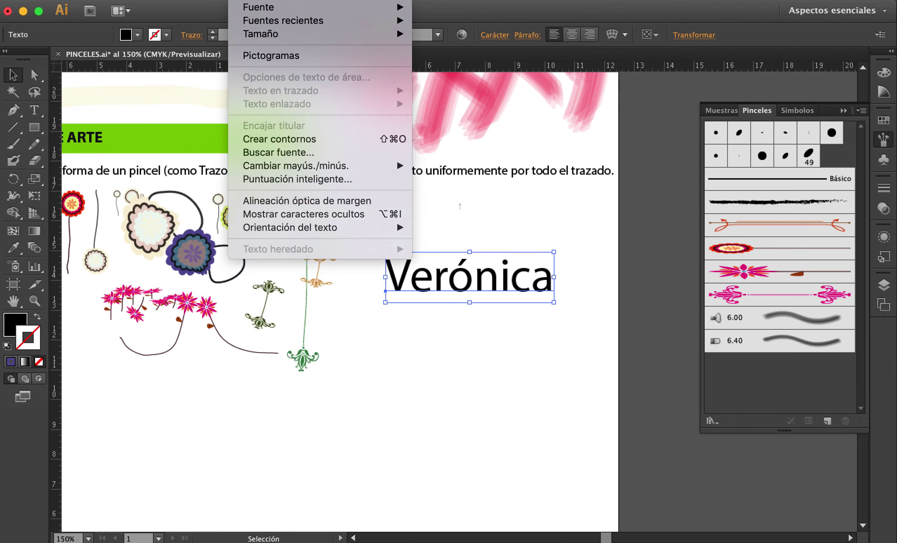
left_click(296, 139)
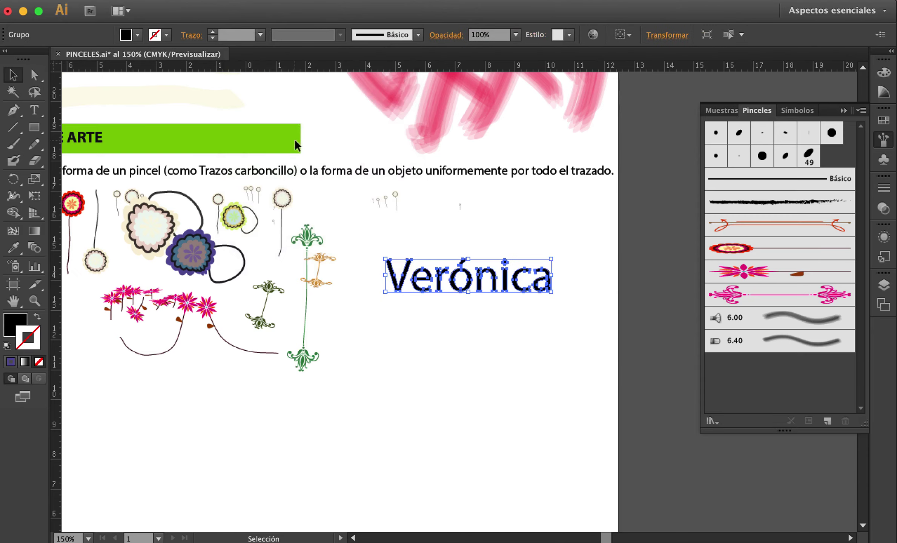
Step: Create an art brush (Pincel de arte) from the outlined name, accepting the default brush options
left_click(450, 238)
left_click_drag(380, 247, 576, 316)
left_click(863, 110)
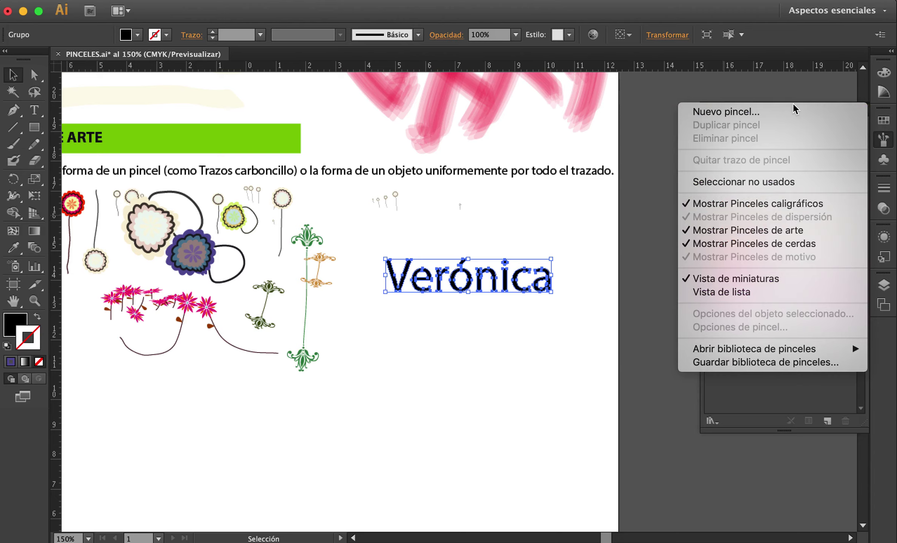
left_click(790, 113)
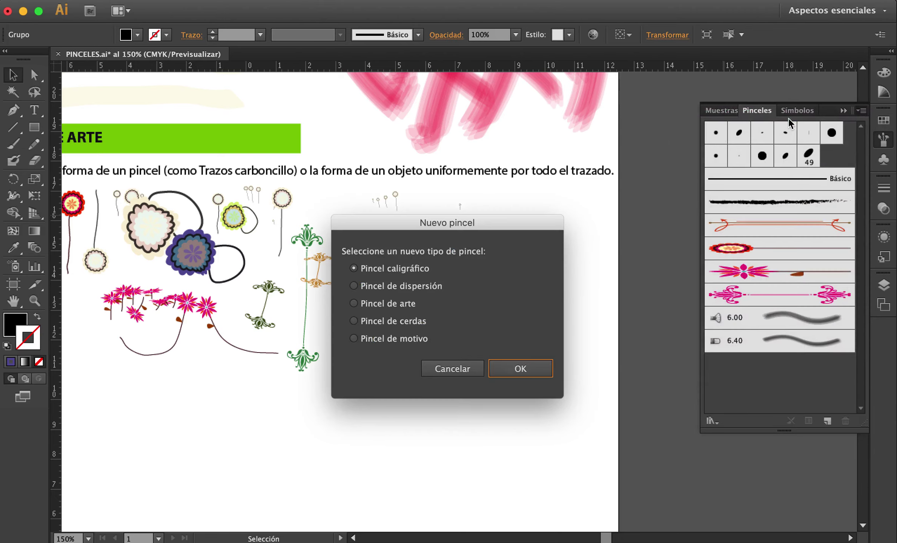
left_click(354, 304)
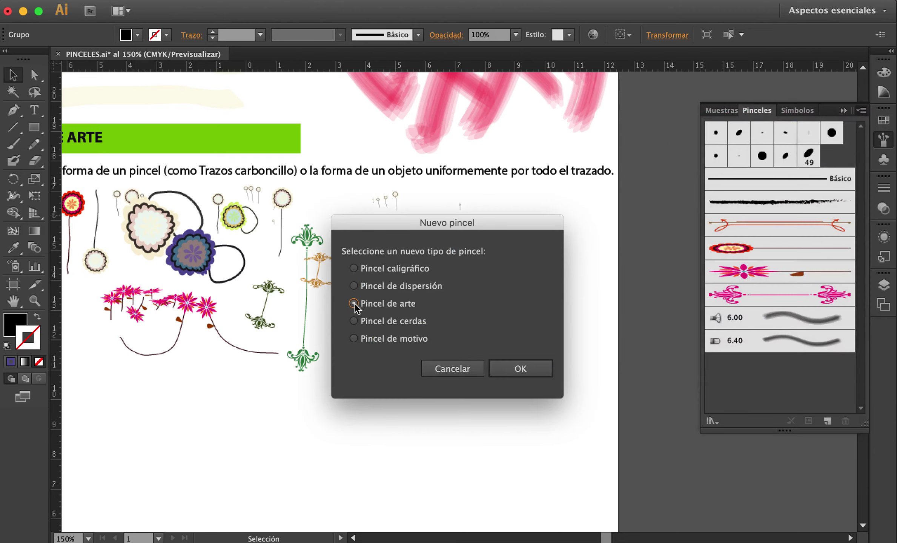
left_click(519, 369)
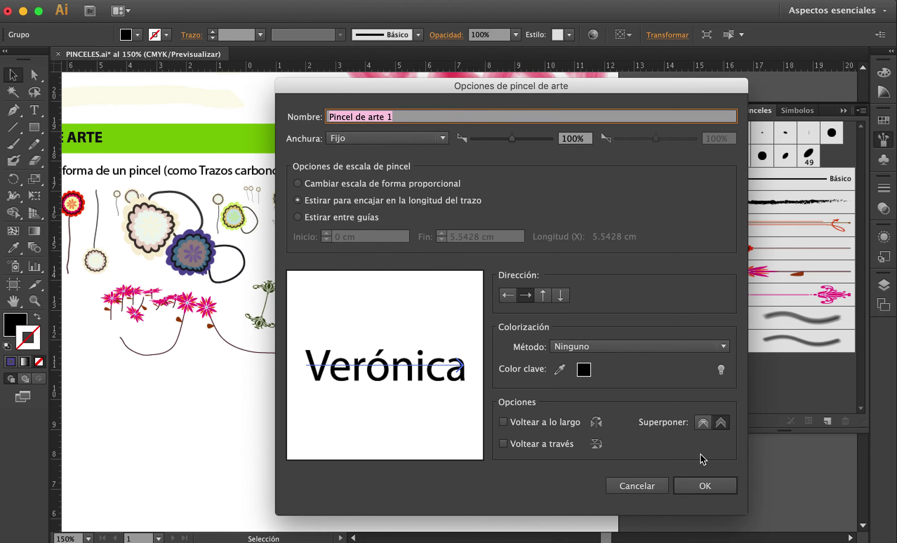
left_click(706, 486)
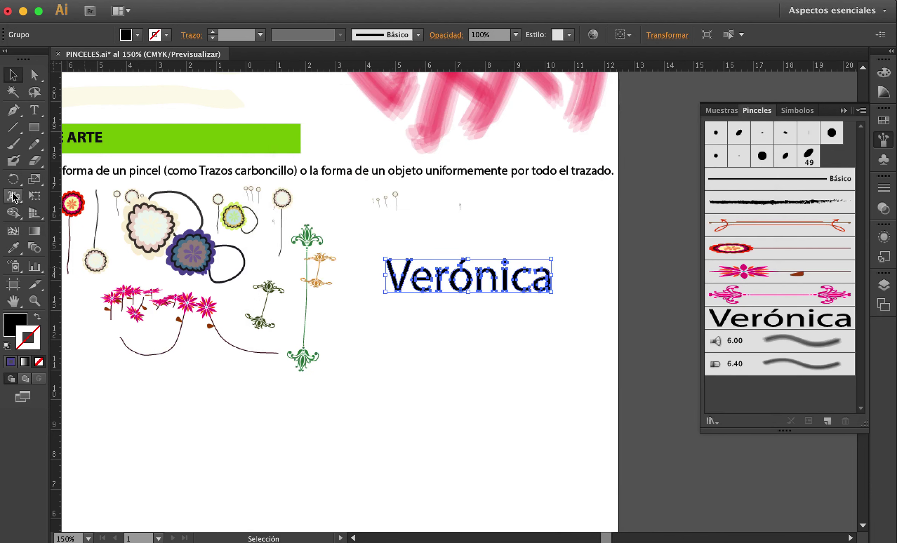
Step: Paint four strokes of different lengths and curves with the new name brush below the outlined name
left_click(13, 143)
mouse_move(264, 438)
left_mouse_down()
mouse_move(367, 399)
mouse_move(446, 307)
left_mouse_up()
left_click_drag(361, 462, 452, 458)
left_click_drag(455, 378, 515, 430)
mouse_move(493, 345)
left_mouse_down()
mouse_move(541, 391)
mouse_move(577, 359)
left_mouse_up()
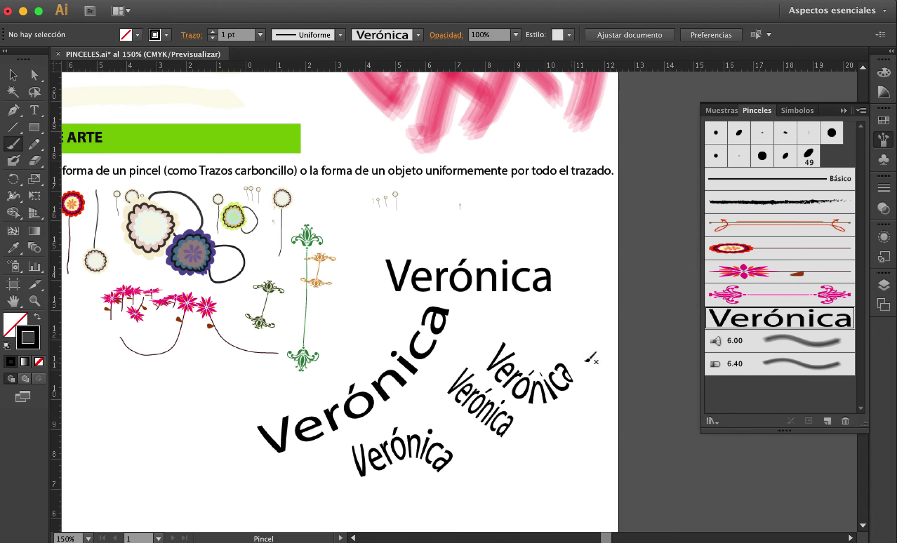
Step: Paint four short test strokes with the name brush in the empty area below the flowers and delete them
left_click_drag(156, 422, 196, 412)
left_click_drag(183, 445, 231, 433)
left_click_drag(203, 394, 208, 414)
left_click_drag(227, 385, 234, 402)
left_click(13, 74)
left_click_drag(146, 395, 236, 445)
key("Delete")
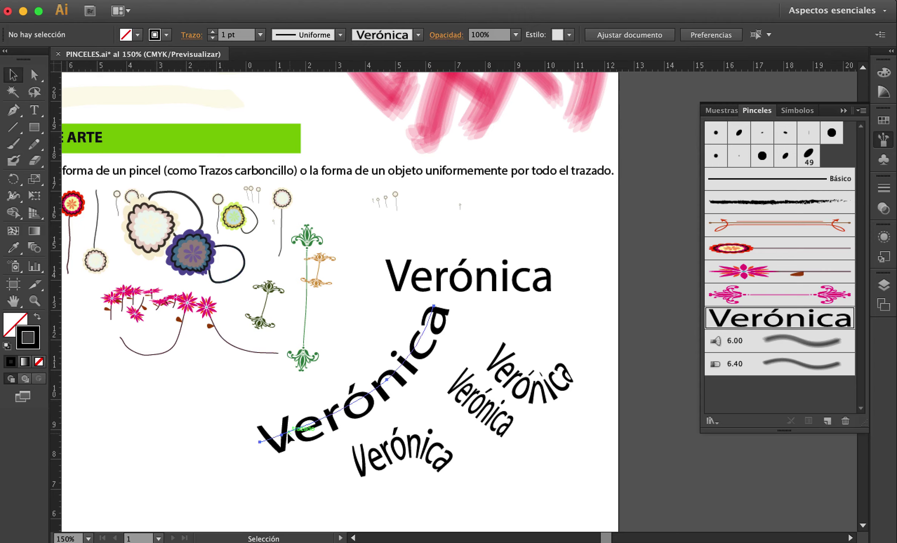
Step: Move the middle orange scribble away from the other two orange samples into the empty area of the artboard
left_click(288, 433)
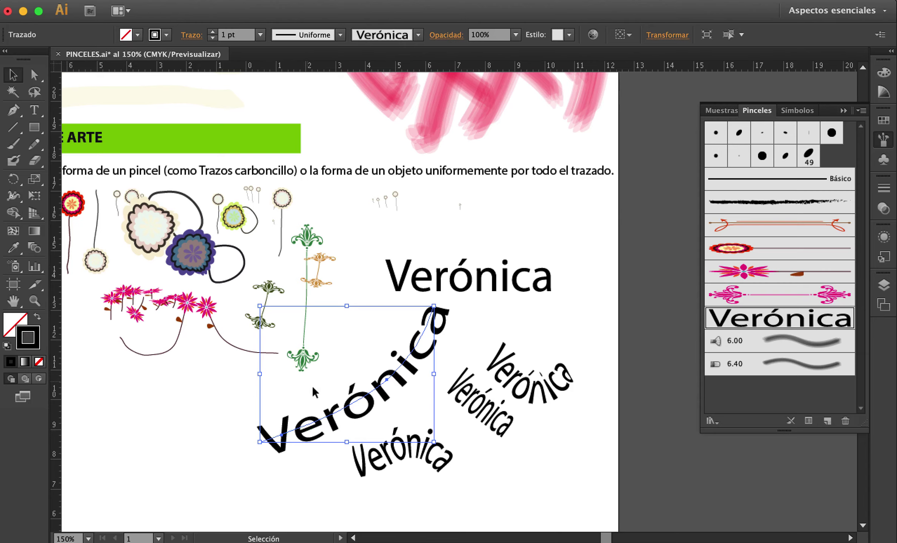
key("space")
left_click_drag(289, 439, 407, 379)
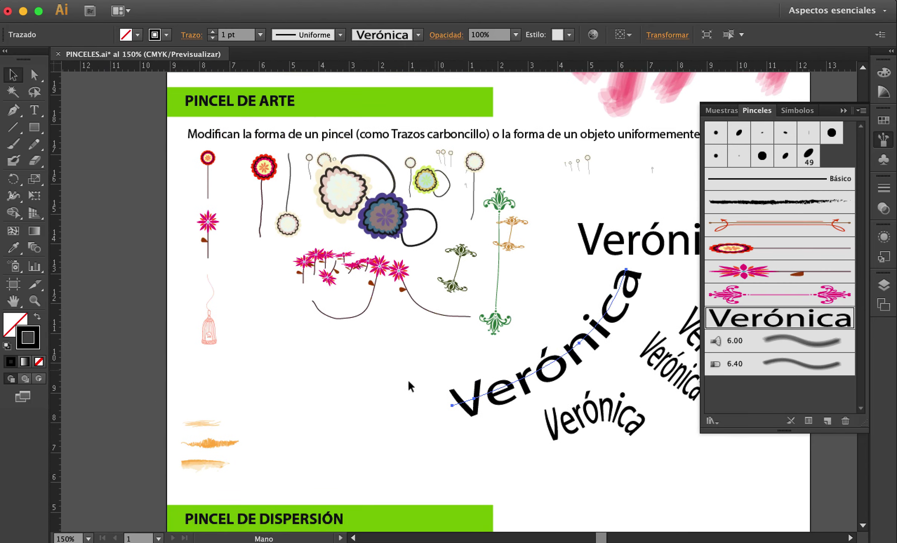
key("super+shift+a")
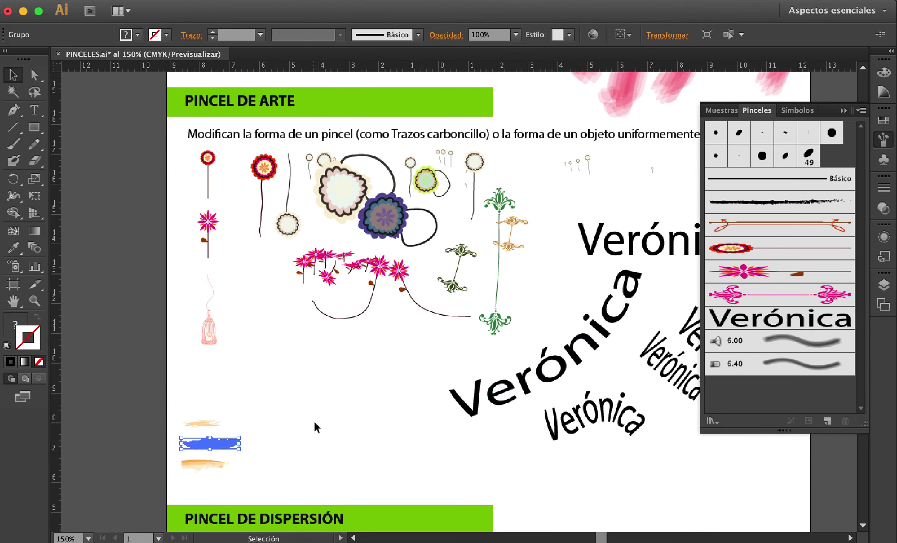
mouse_move(231, 441)
left_mouse_down()
mouse_move(221, 442)
mouse_move(249, 434)
mouse_move(292, 373)
mouse_move(307, 370)
left_mouse_up()
key("super+shift+a")
key("super+space")
left_click_drag(231, 355, 349, 402)
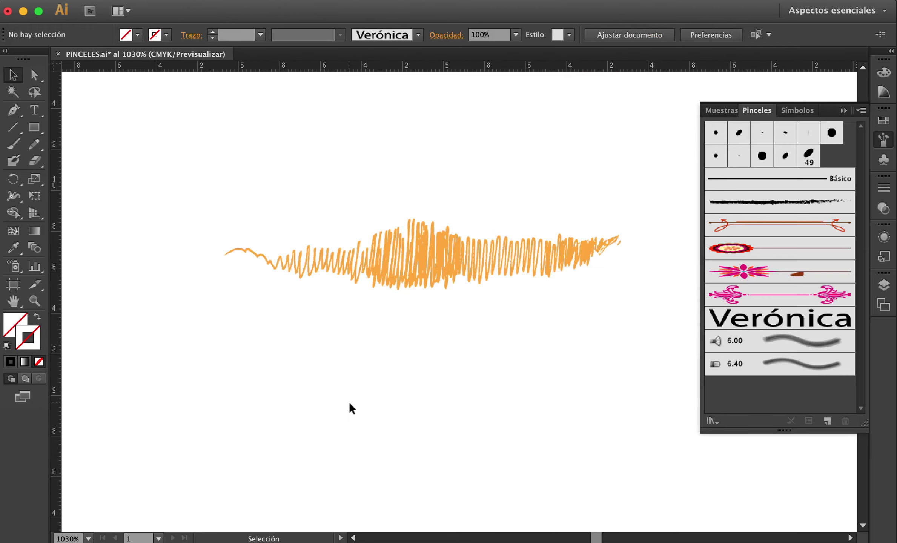
Step: Create an art brush (Pincel de arte) from the orange scribble with the colorization method Alteración de tono
left_click(384, 265)
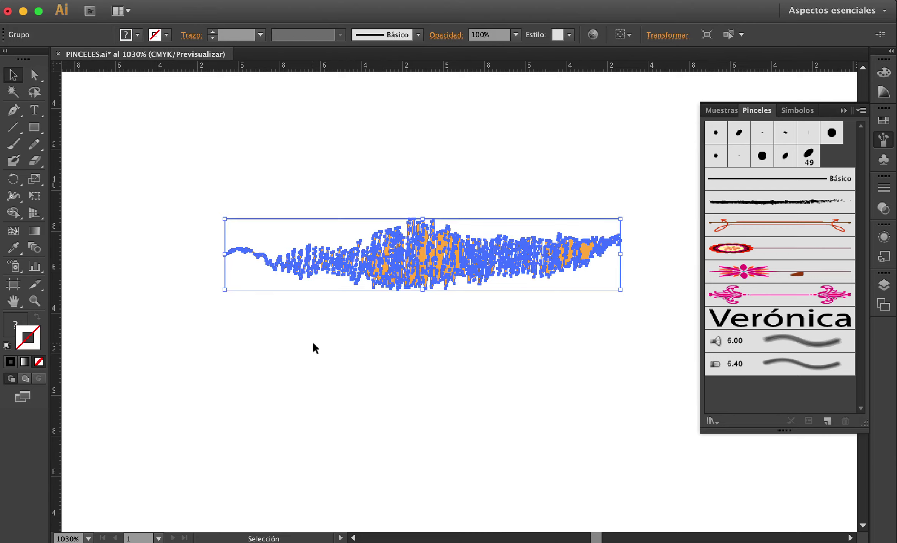
left_click(275, 320)
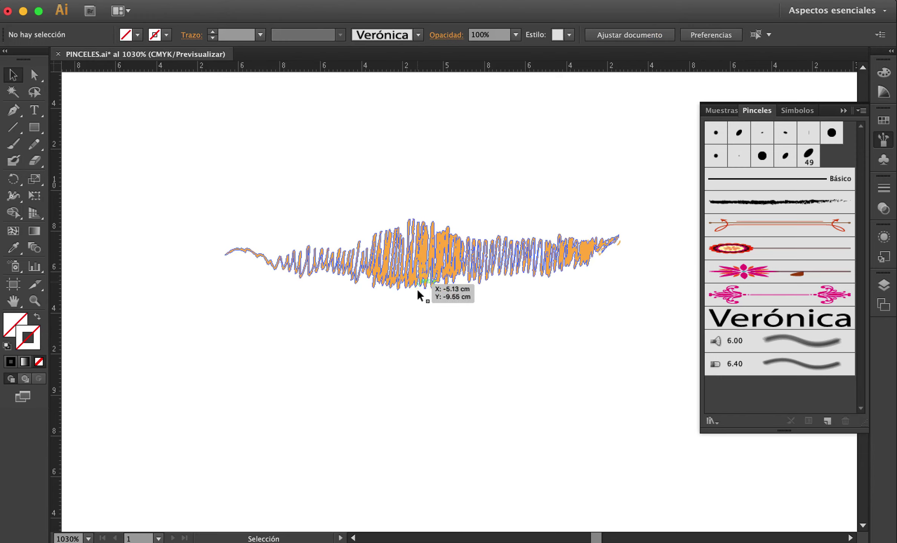
key("super+y")
key("super+y")
left_click(400, 265)
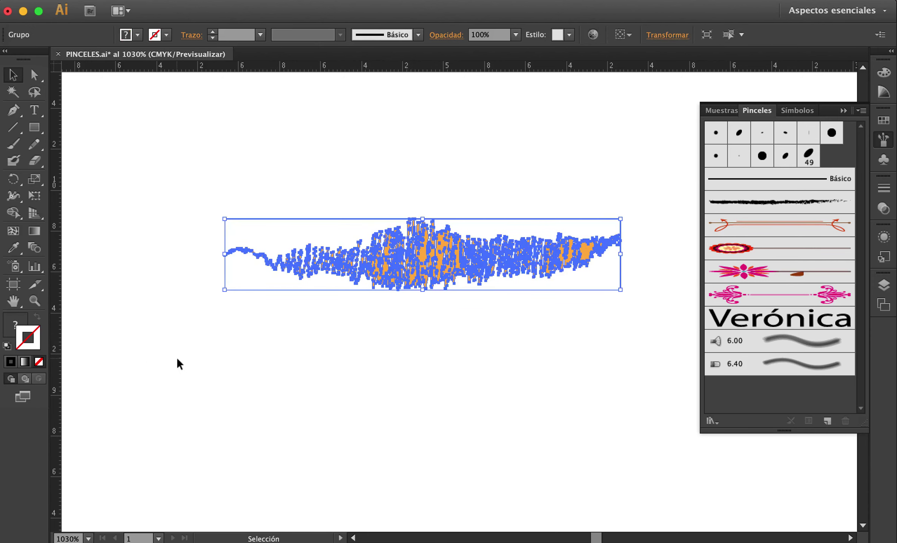
left_click(861, 110)
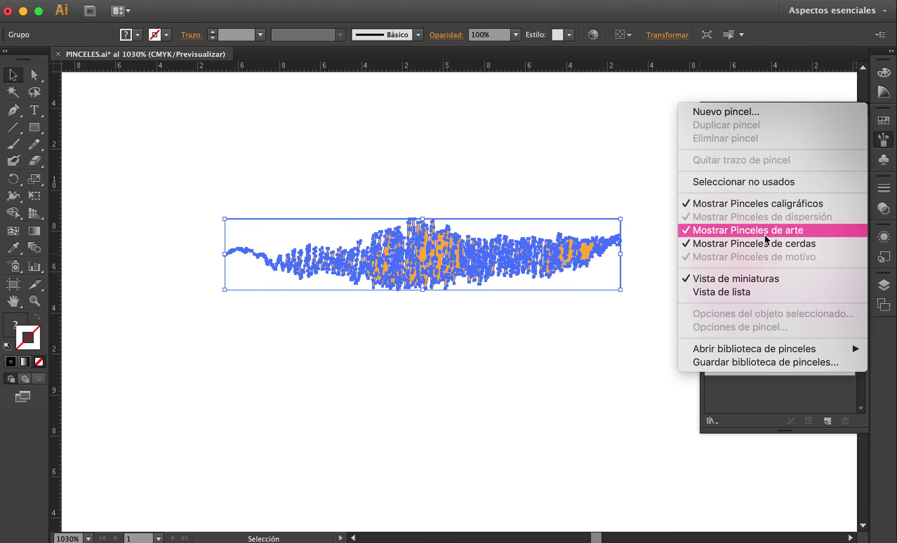
left_click(726, 112)
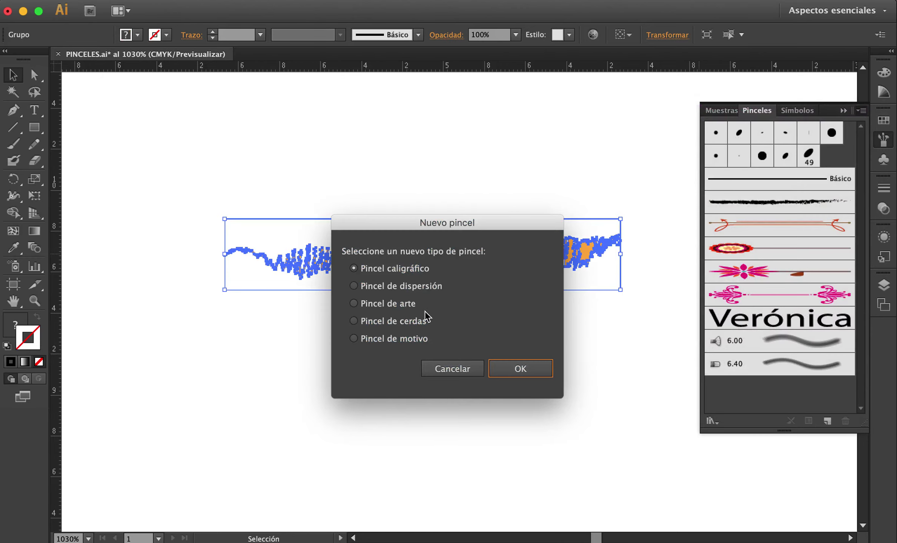
left_click(386, 303)
left_click(523, 370)
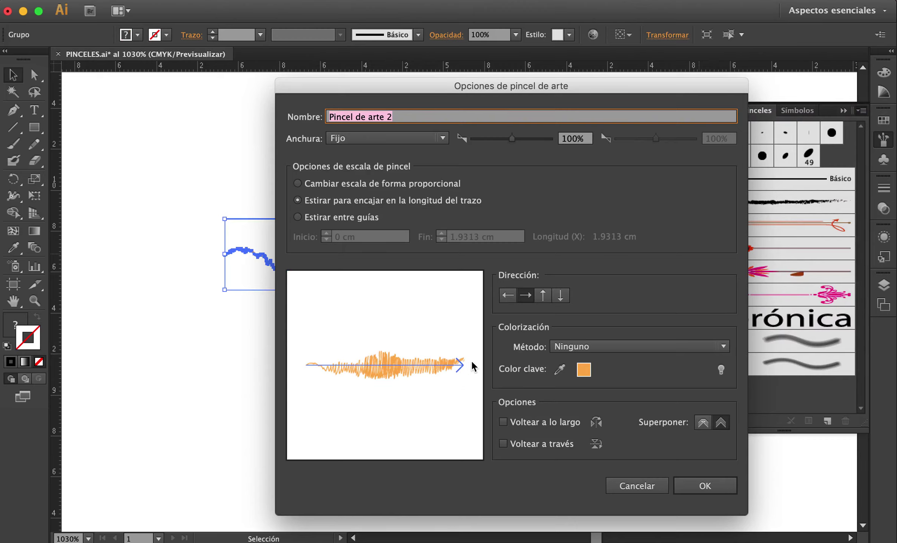
left_click(690, 349)
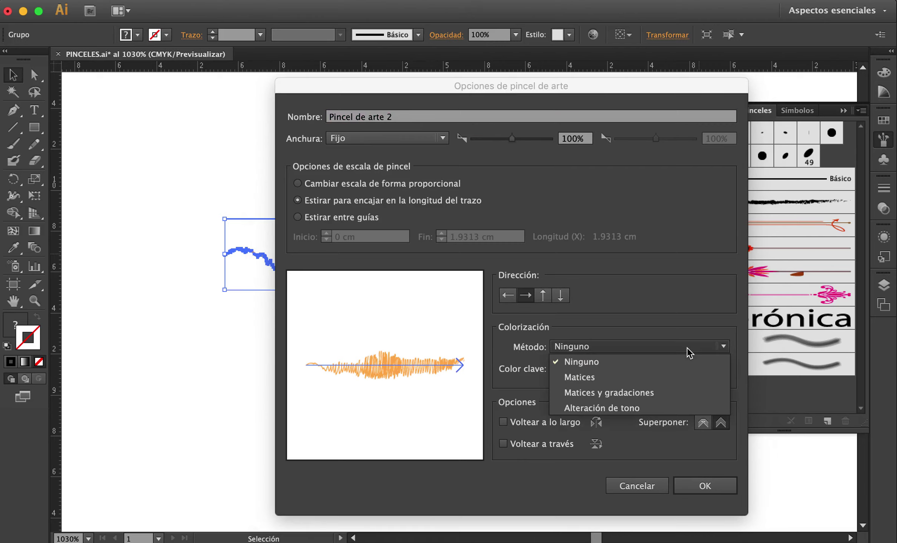
left_click(616, 409)
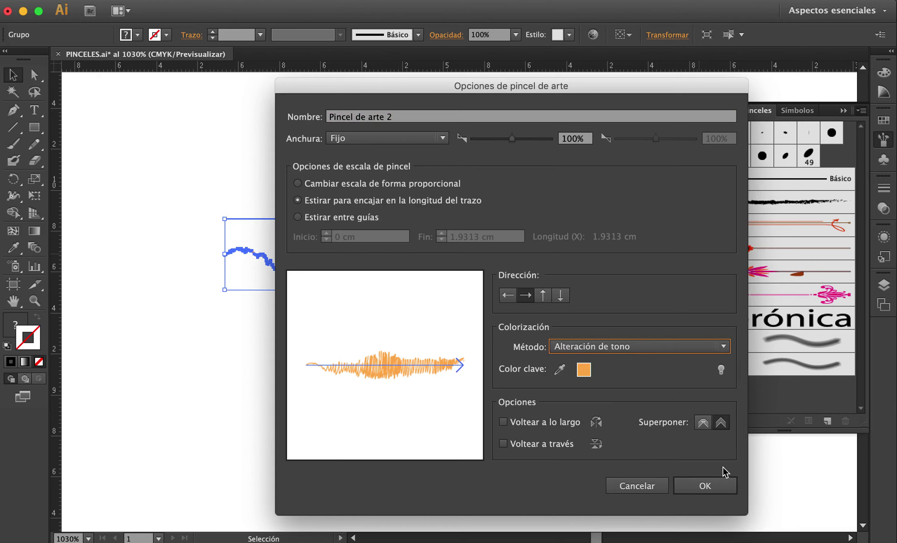
left_click(682, 487)
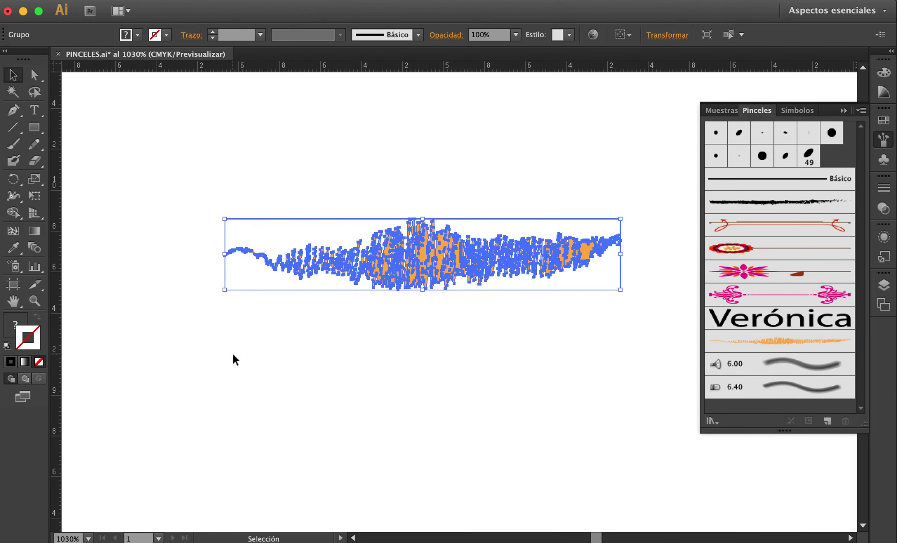
Step: Paint one long black stroke and a cluster of shorter overlapping strokes with the scribble brush below the orange scribble
key("b")
mouse_move(208, 407)
left_mouse_down()
mouse_move(415, 400)
mouse_move(482, 406)
left_mouse_up()
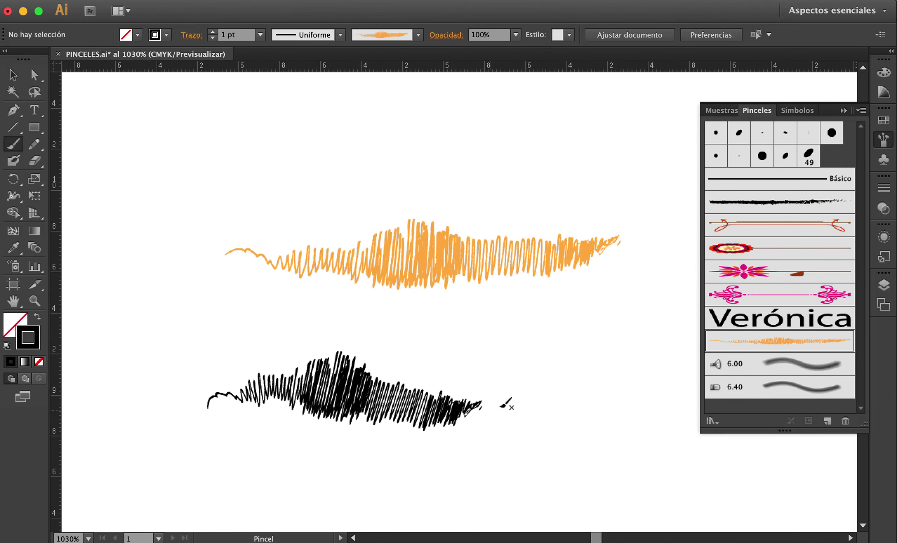
mouse_move(491, 355)
left_mouse_down()
mouse_move(518, 370)
mouse_move(579, 418)
left_mouse_up()
key("space")
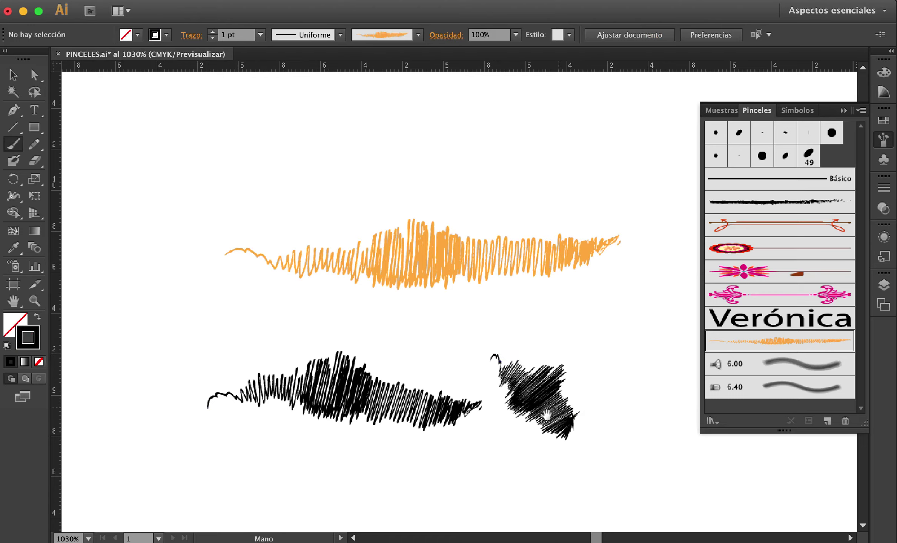
key("super")
left_click_drag(518, 422, 532, 438)
left_click_drag(518, 346, 553, 366)
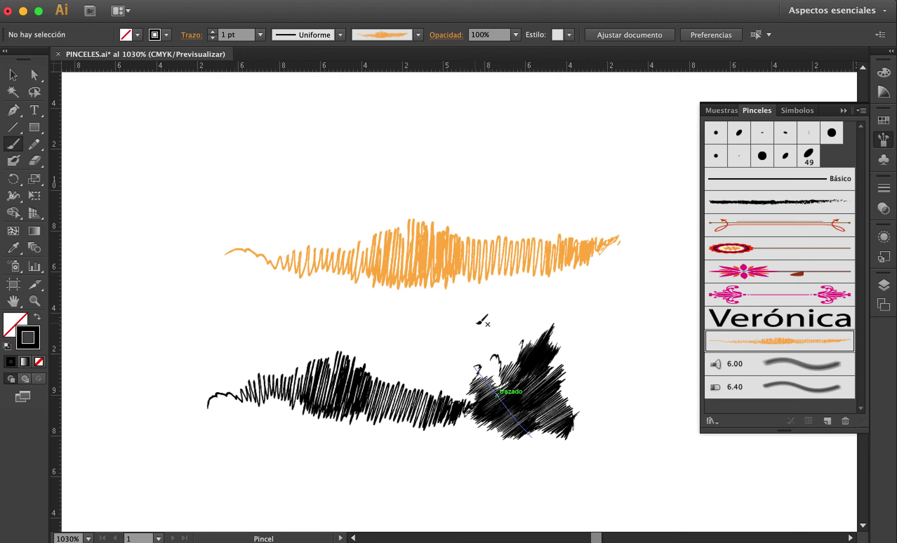
left_click_drag(476, 323, 496, 365)
left_click_drag(432, 369, 472, 367)
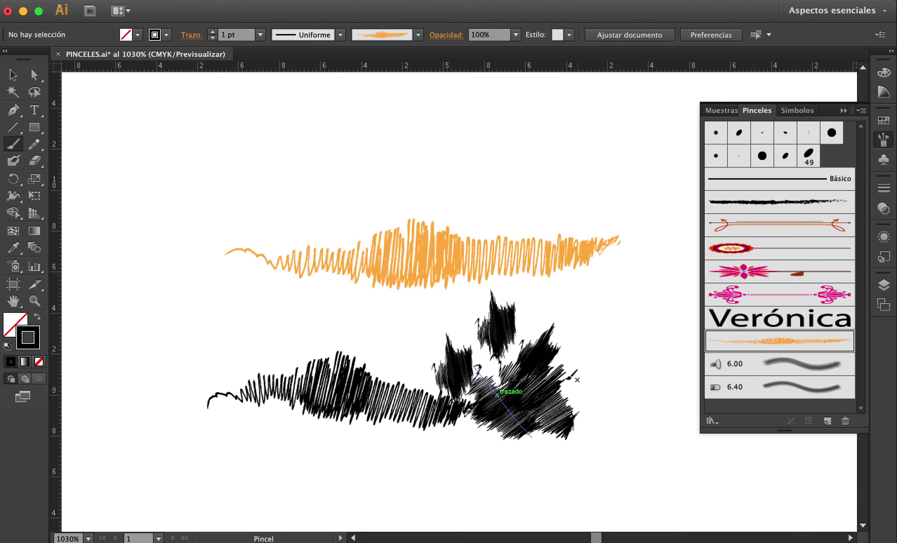
left_click_drag(611, 394, 612, 396)
left_click_drag(584, 323, 629, 345)
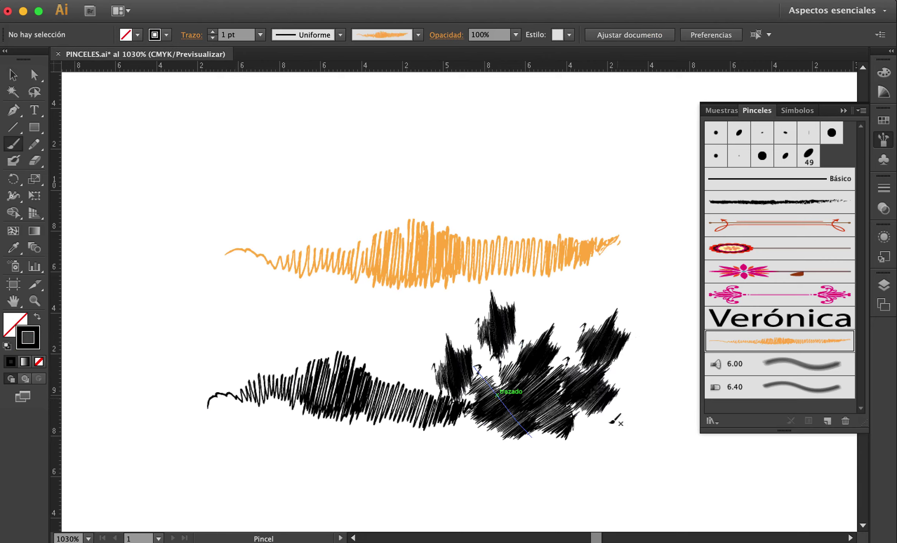
Step: Fill the topmost pale yellow marker shape above the PINCEL DE ARTE heading with red
left_click(556, 431, "alt+super")
left_click(529, 389, "alt+super")
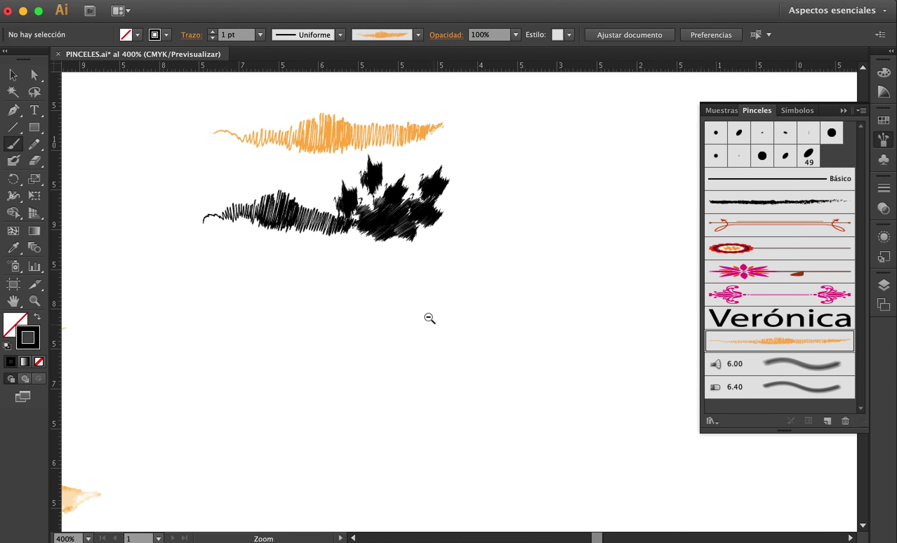
left_click(432, 323, "alt+super")
left_click(432, 322, "alt+super")
scroll(443, 467, "up", 10)
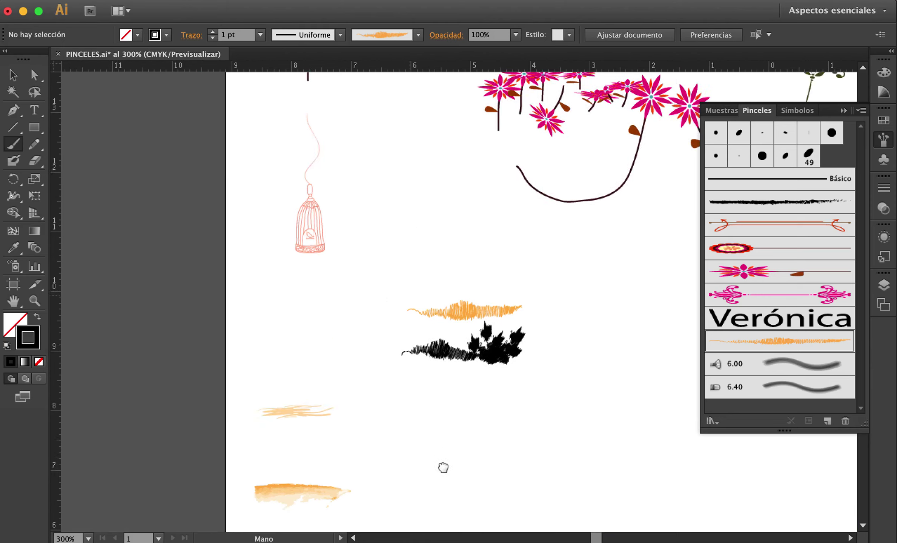
scroll(436, 223, "up", 8)
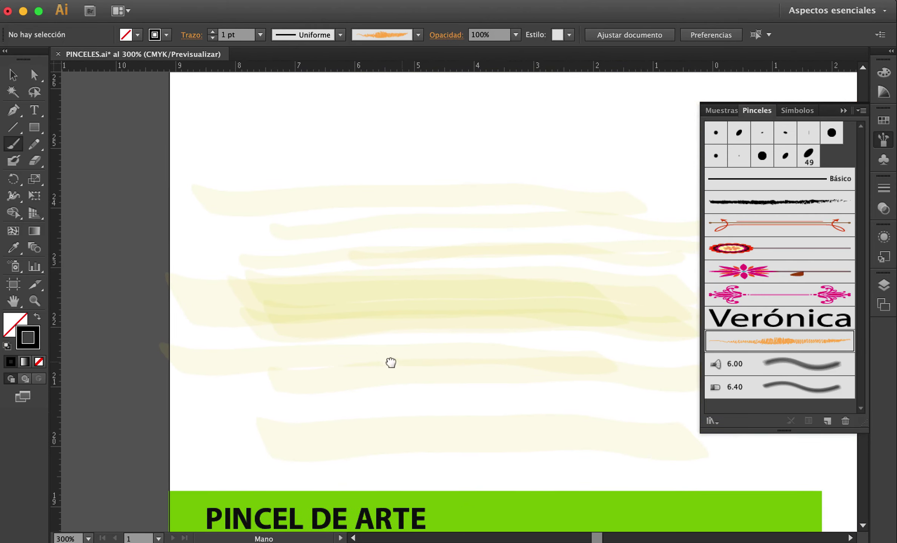
key("v")
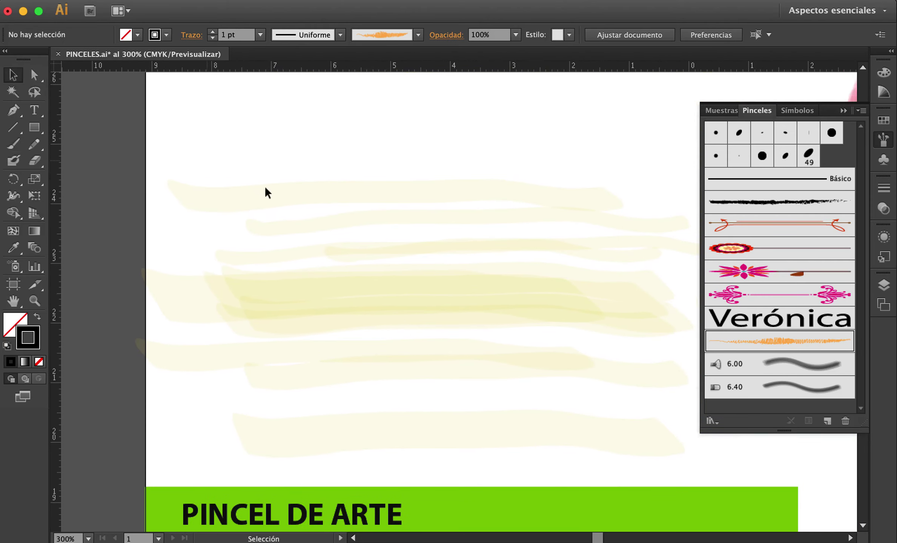
left_click(279, 198)
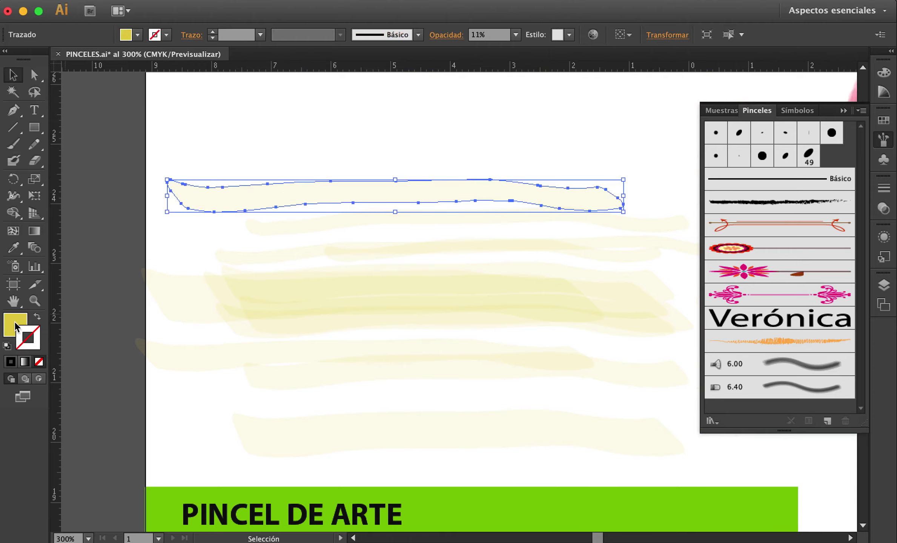
left_click(15, 327)
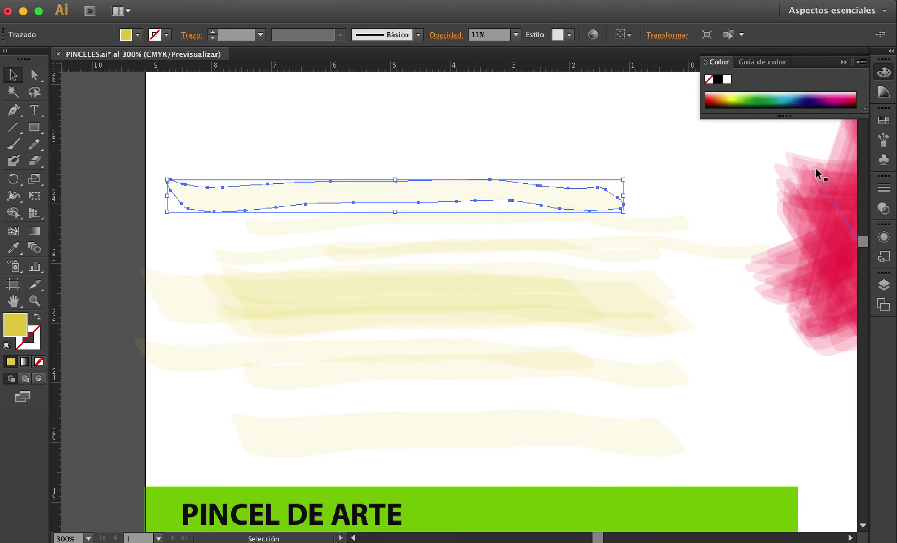
left_click(884, 121)
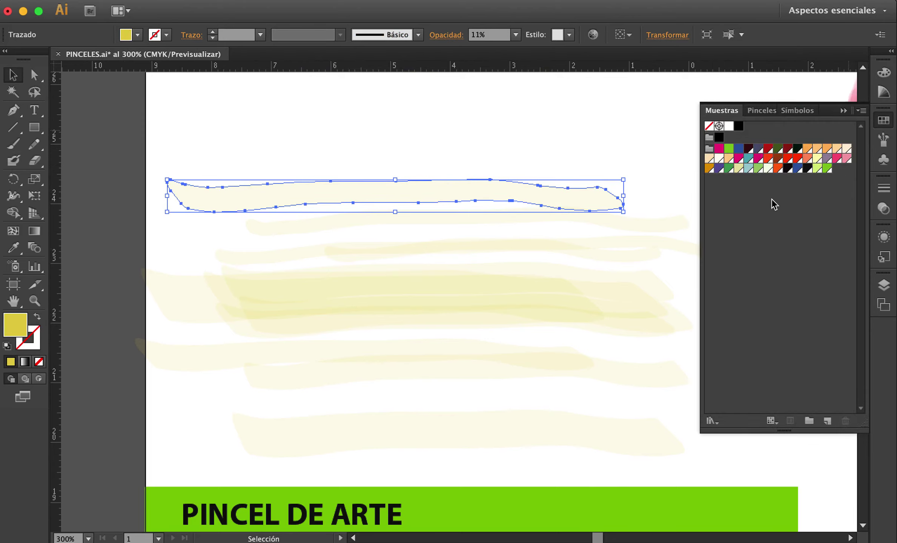
left_click(769, 159)
Step: Move the next two pale yellow shapes up against the red one and fill them orange and teal
mouse_move(641, 222)
left_mouse_down()
mouse_move(647, 227)
mouse_move(612, 198)
left_mouse_up()
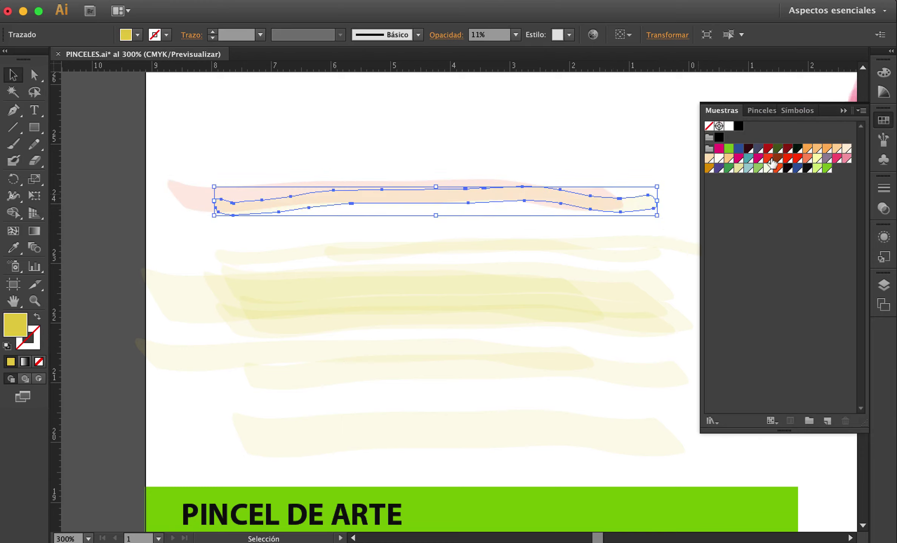
left_click(769, 159)
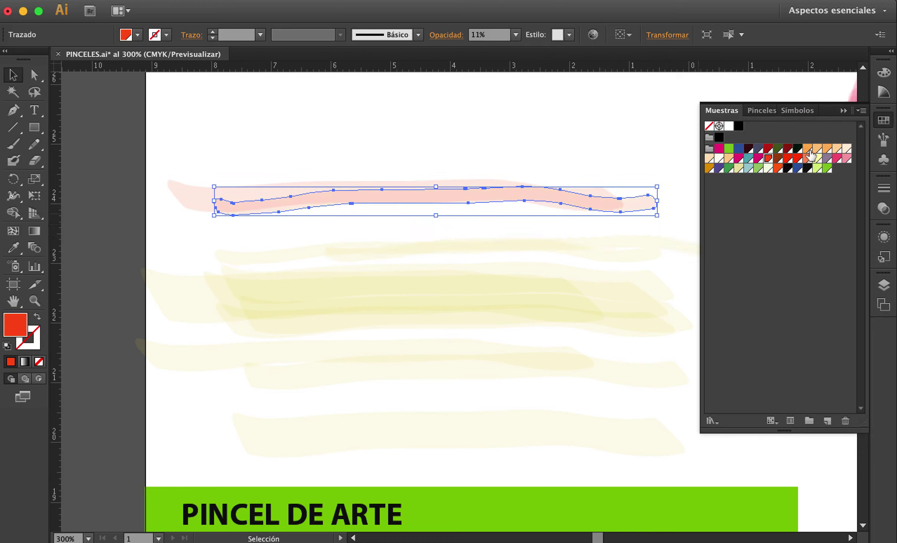
left_click(811, 155)
mouse_move(664, 248)
left_mouse_down()
mouse_move(551, 238)
mouse_move(511, 224)
mouse_move(516, 218)
left_mouse_up()
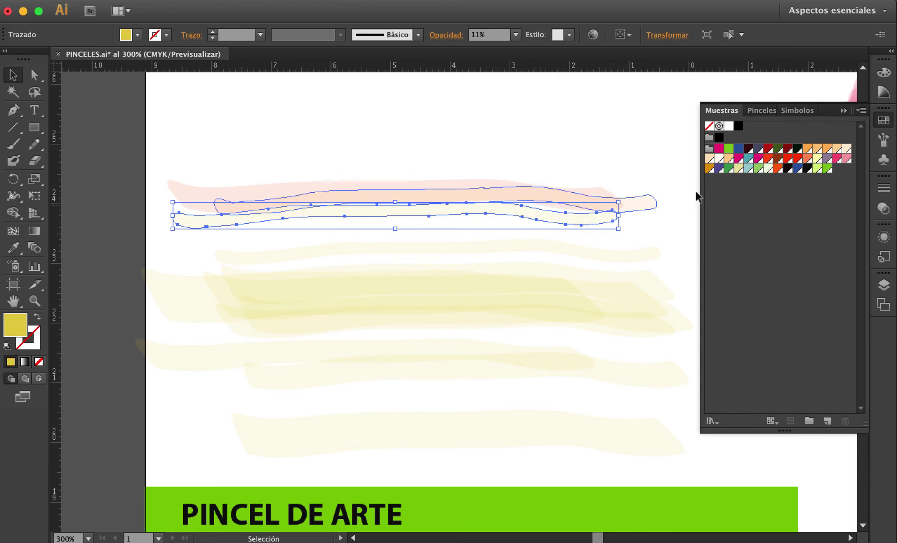
left_click(748, 158)
Step: Move one thin yellow shape above the red one and a wider one over the teal one, filling them magenta and blue
mouse_move(628, 255)
left_mouse_down()
mouse_move(635, 233)
mouse_move(621, 214)
mouse_move(621, 190)
left_mouse_up()
left_click(759, 159)
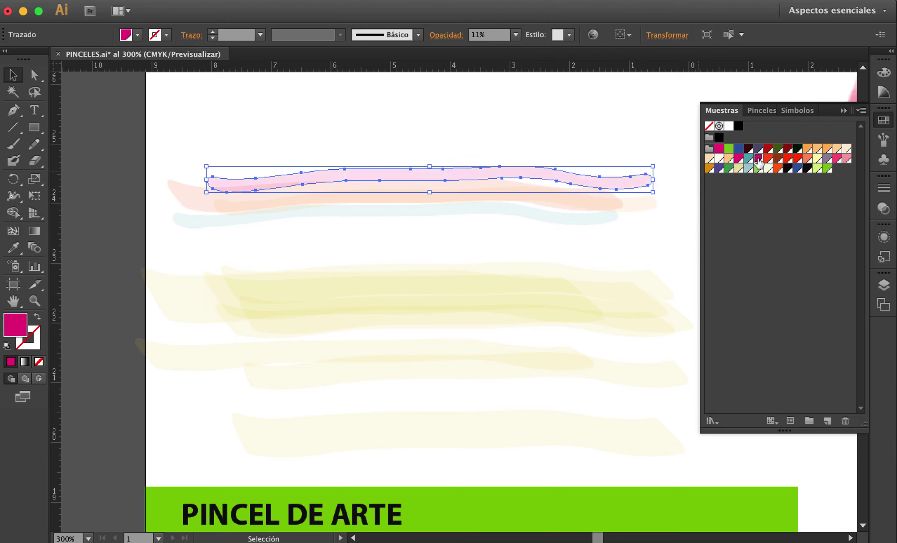
left_click_drag(626, 283, 626, 212)
left_click(738, 150)
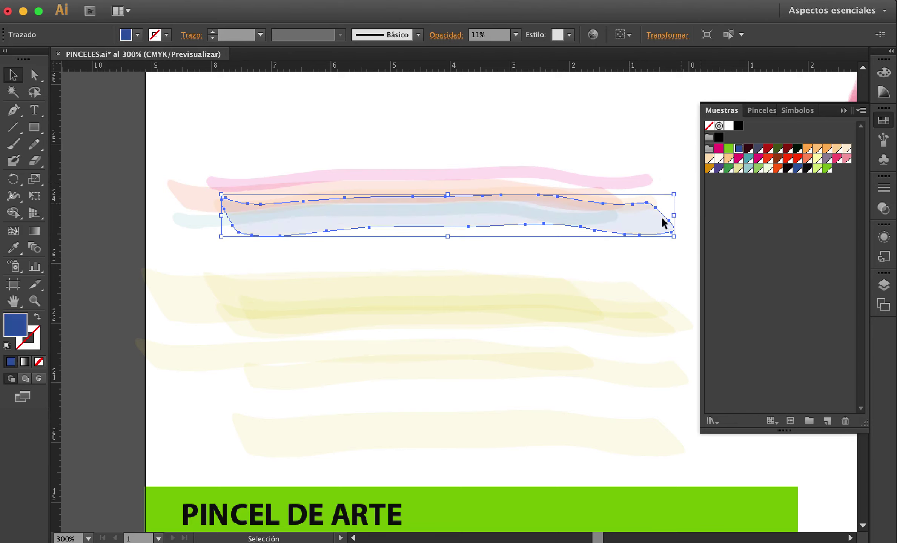
Step: Overlap two more wide yellow shapes with the coloured stack, filling the lower one light peach and the upper one teal
left_click_drag(626, 300, 617, 231)
left_click(731, 158)
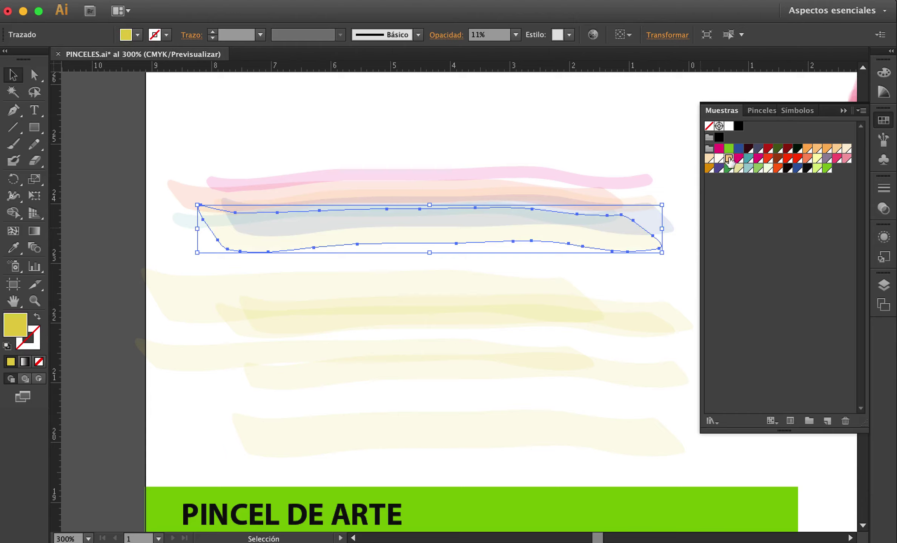
left_click(837, 151)
mouse_move(641, 314)
left_mouse_down()
mouse_move(617, 186)
mouse_move(607, 194)
left_mouse_up()
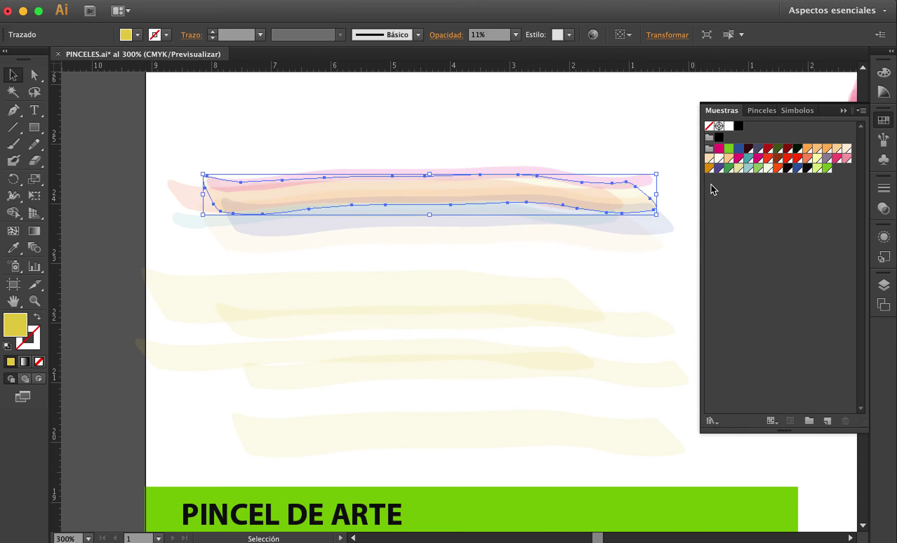
left_click(746, 161)
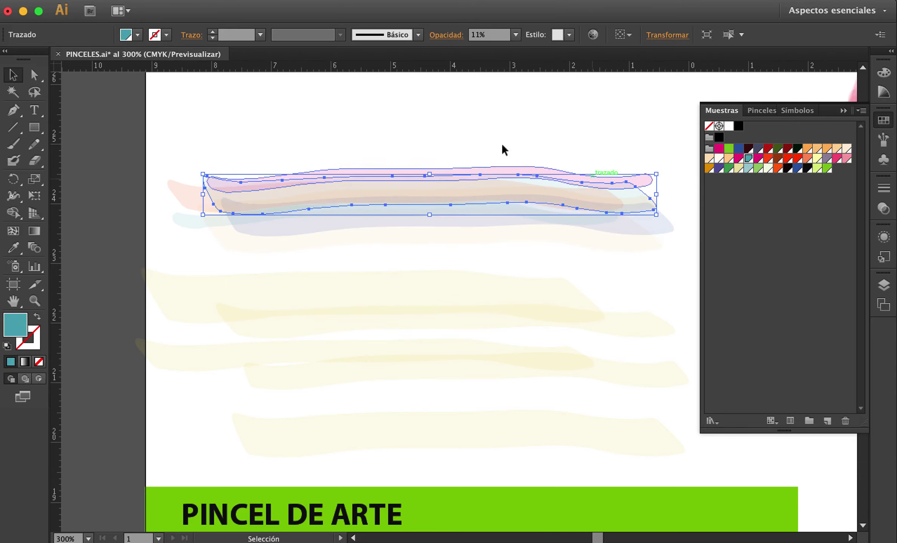
Step: Rearrange the coloured stack by moving the orange shape above the magenta one and the red shape down and to the left
left_click(374, 138)
left_click_drag(379, 189, 374, 145)
left_click_drag(224, 200, 210, 215)
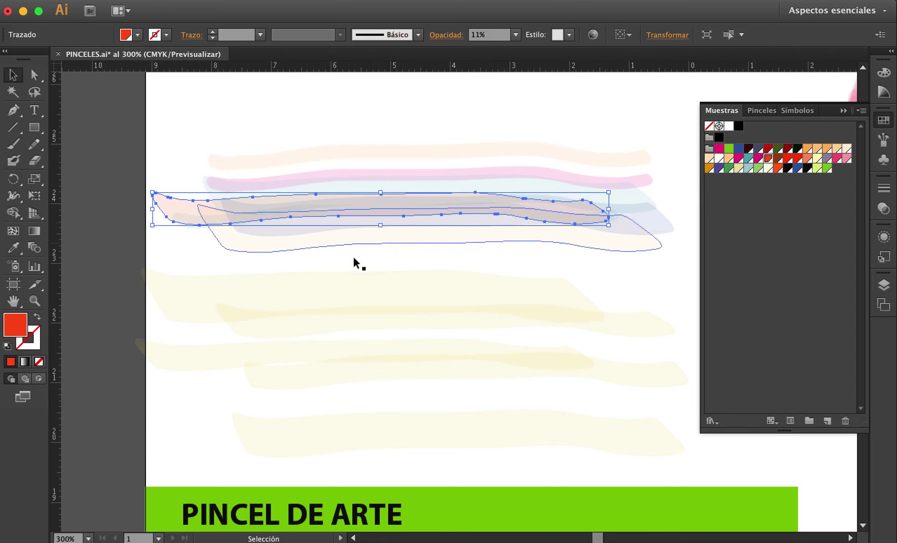
Step: Fill the wide red shape magenta and shift the orange, blue and thin magenta shapes closer together in the coloured stack
left_click(737, 159)
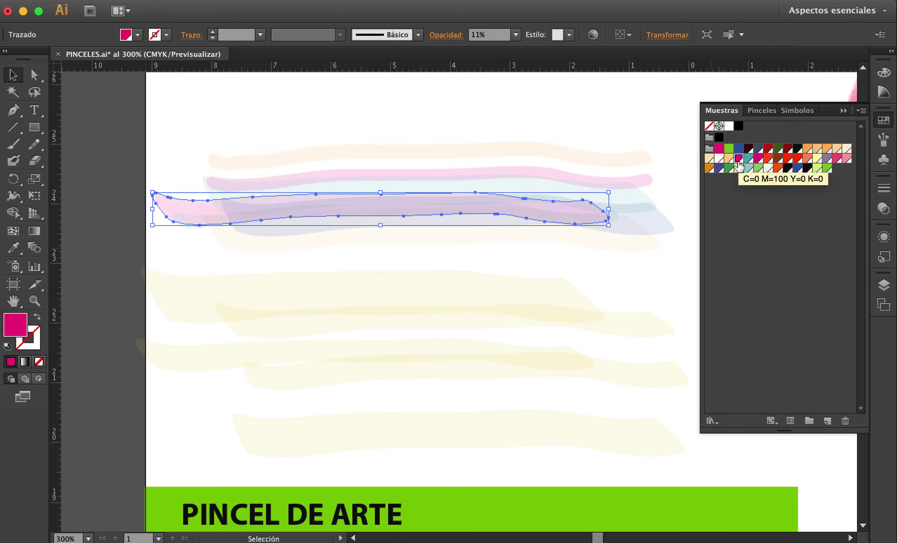
mouse_move(483, 158)
left_mouse_down()
mouse_move(480, 186)
mouse_move(617, 222)
mouse_move(663, 225)
mouse_move(667, 217)
mouse_move(683, 225)
left_mouse_up()
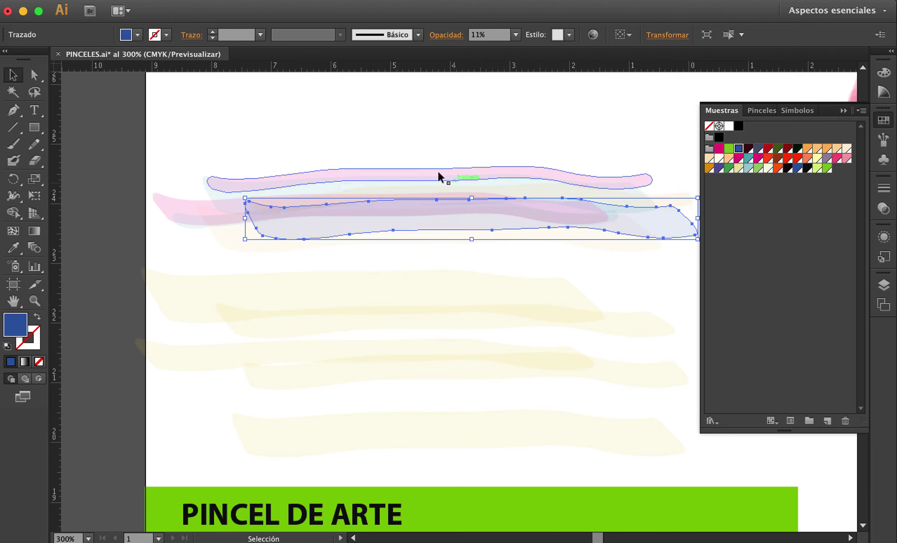
left_click_drag(434, 172, 421, 178)
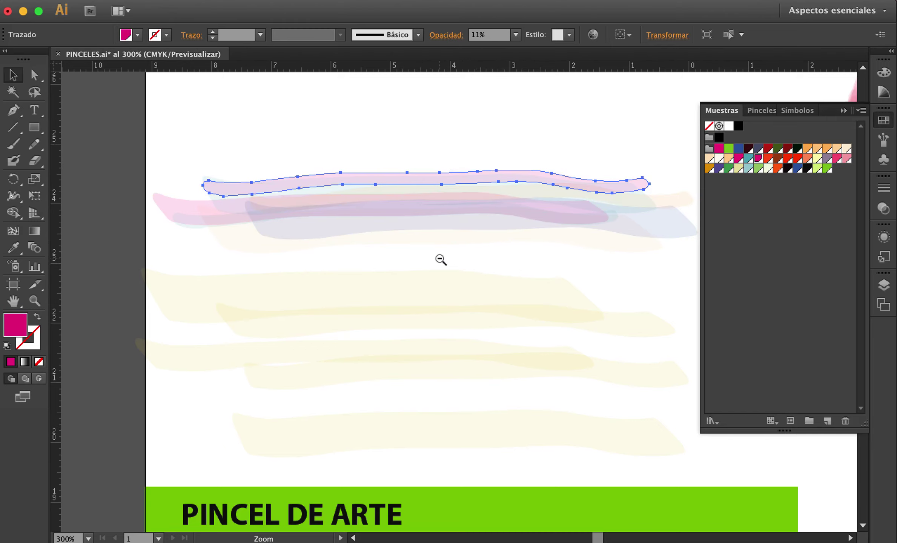
Step: Create an art brush from the whole stack of overlapping translucent coloured shapes, using the default art brush options
left_click(440, 260, "alt+super")
left_click(462, 299, "alt+super")
scroll(457, 206, "down", 5)
scroll(456, 206, "right", 5)
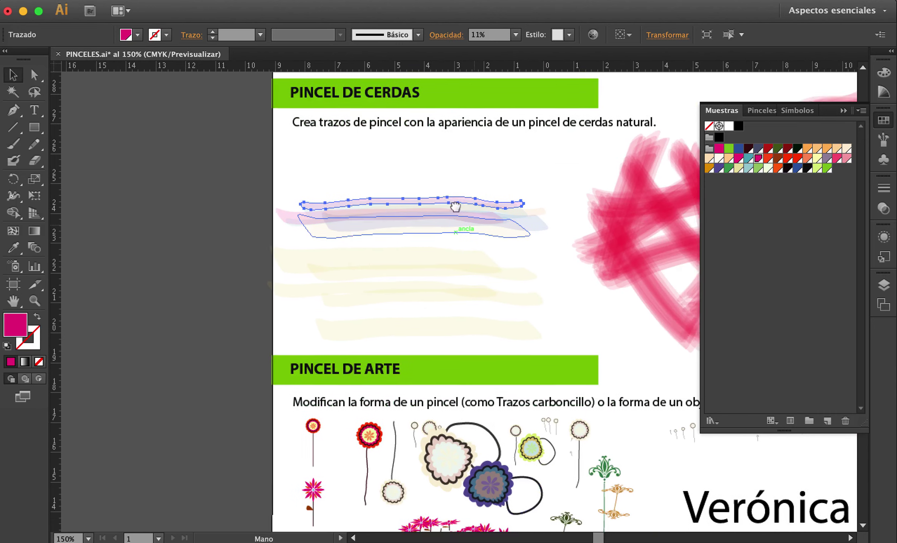
left_click(219, 166)
mouse_move(212, 155)
left_mouse_down()
mouse_move(479, 226)
mouse_move(506, 212)
left_mouse_up()
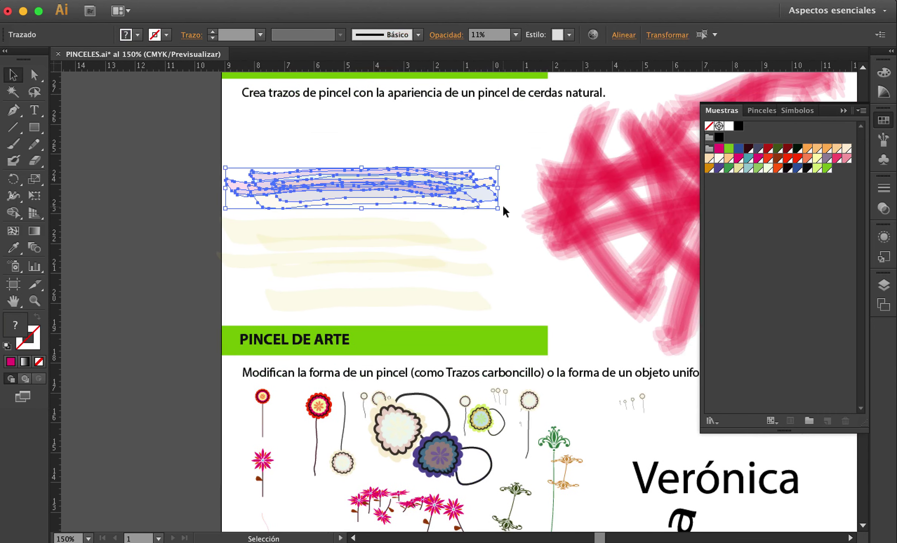
left_click(883, 142)
left_click(863, 110)
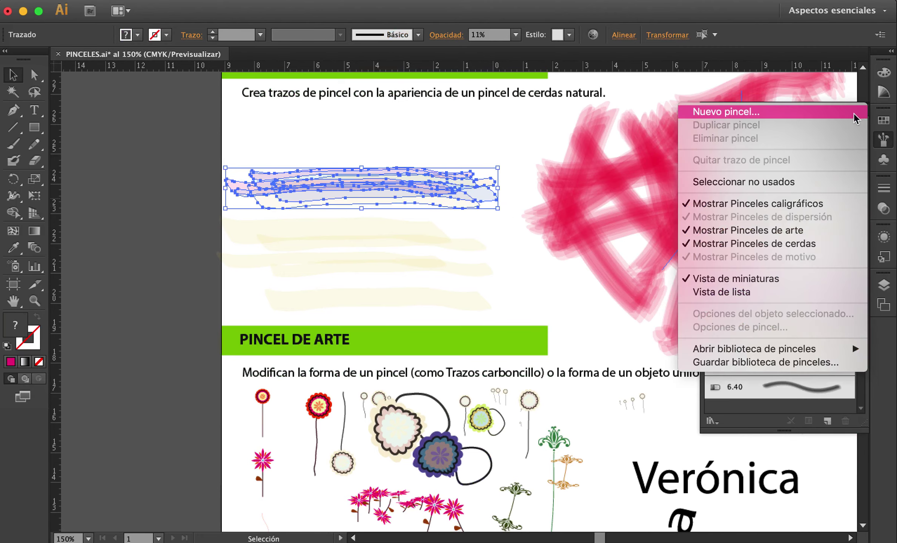
left_click(774, 113)
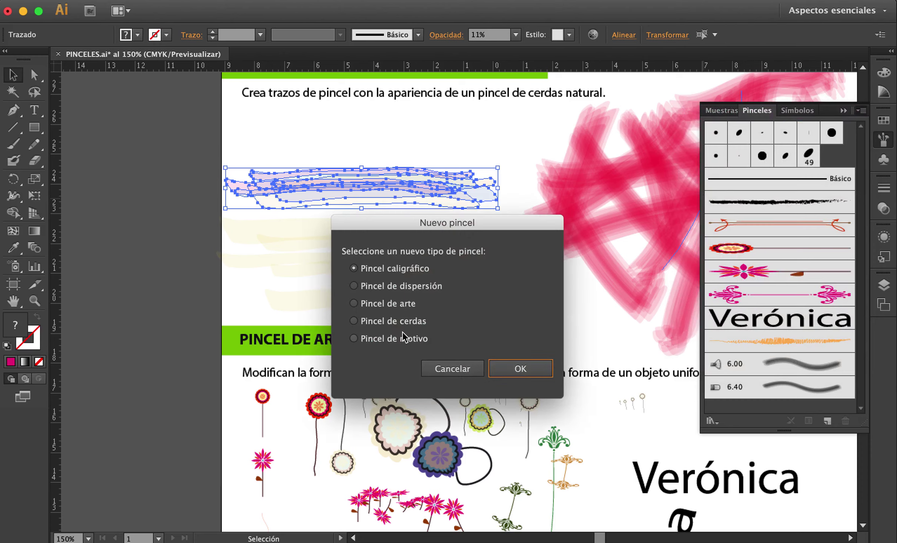
left_click(363, 306)
left_click(521, 370)
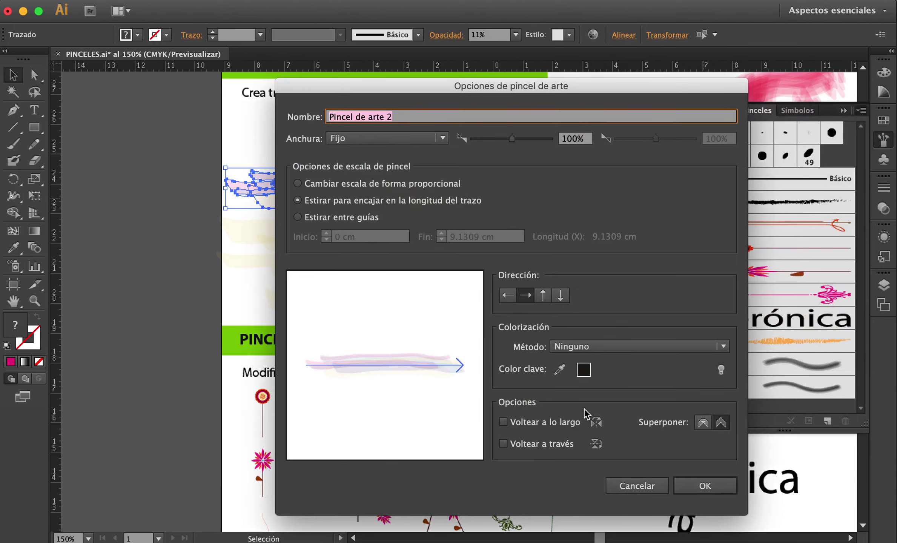
left_click(696, 484)
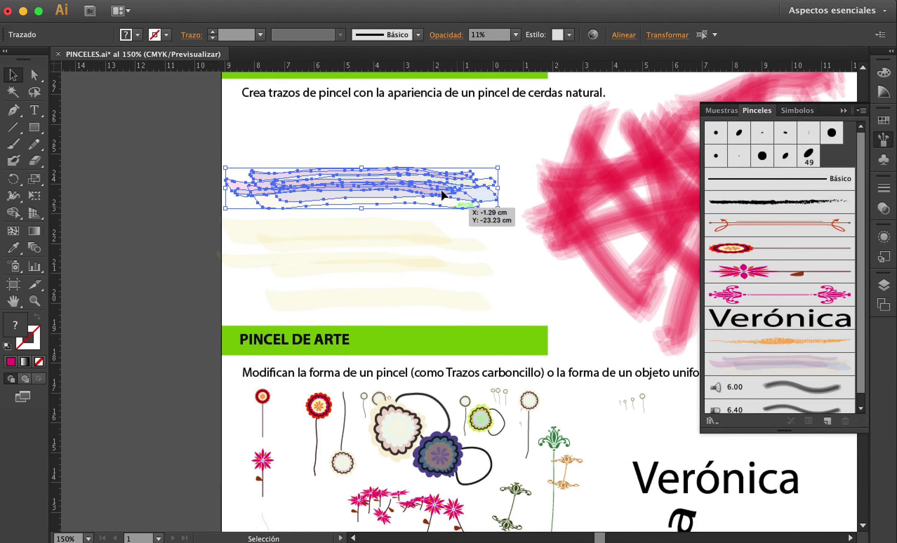
Step: Paint a long horizontal stroke with the new translucent brush above the PINCEL DE DISPERSIÓN heading, plus overlapping strokes to its right
key("space")
mouse_move(641, 447)
left_mouse_down()
mouse_move(532, 302)
mouse_move(434, 230)
left_mouse_up()
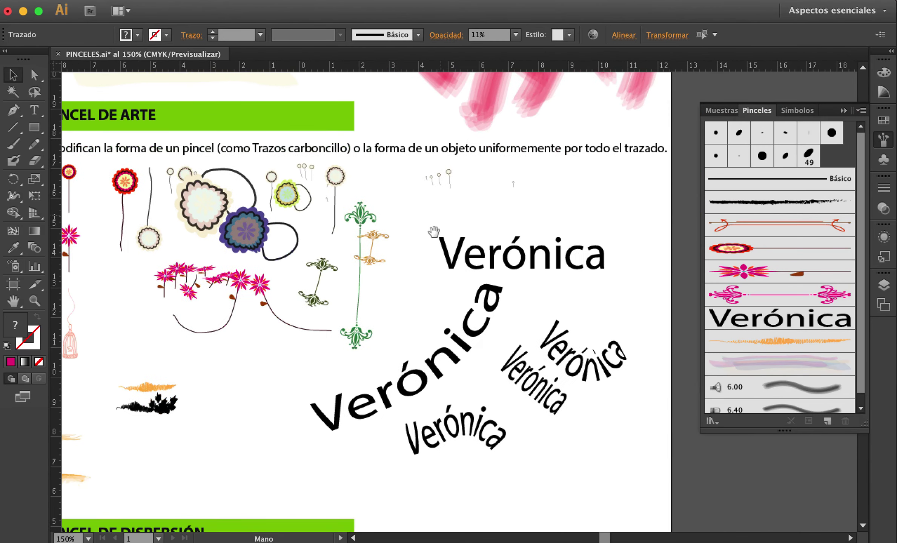
key("b")
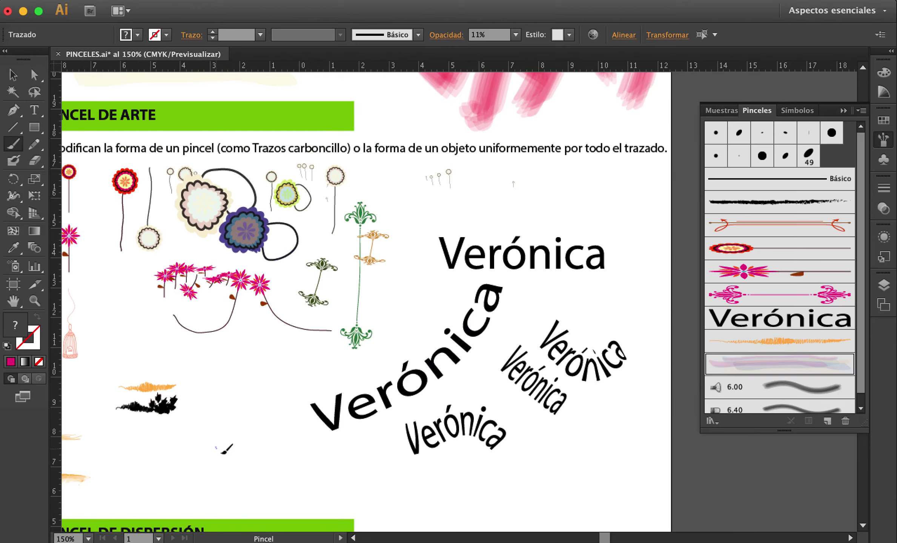
left_click_drag(429, 470, 430, 470)
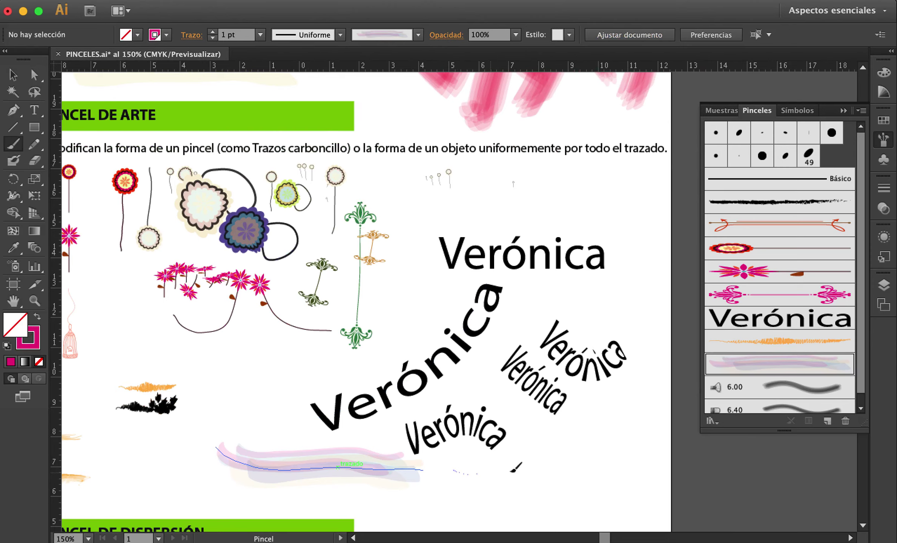
mouse_move(510, 471)
left_mouse_down()
mouse_move(604, 463)
mouse_move(568, 456)
mouse_move(547, 477)
mouse_move(513, 474)
left_mouse_up()
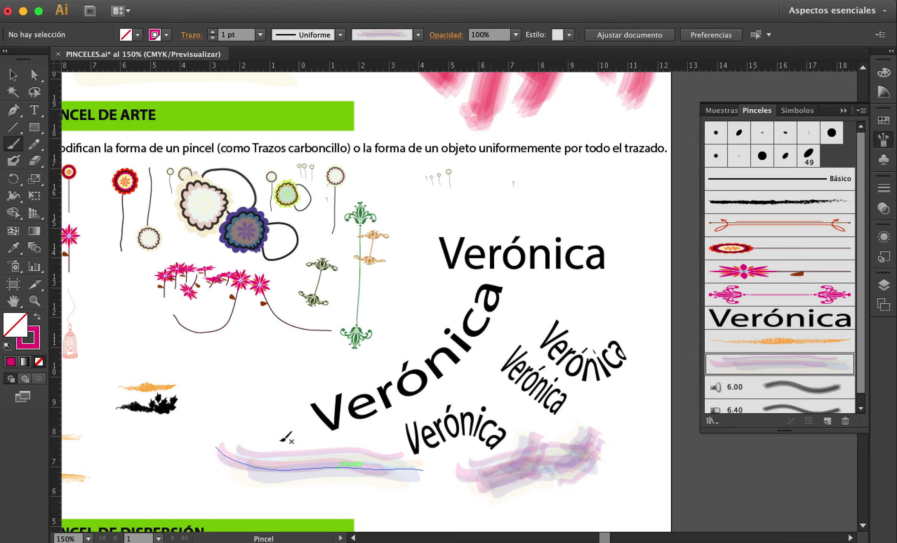
Step: Paint several short diagonal strokes with the translucent brush over the left half of the long stroke to build up overlaps
left_click_drag(285, 439, 312, 473)
left_click_drag(253, 443, 240, 445)
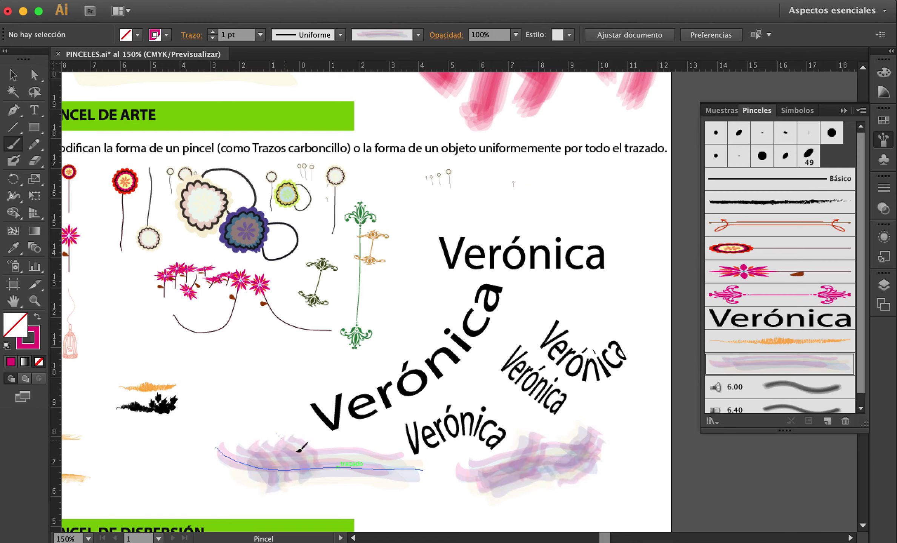
left_click_drag(299, 450, 340, 481)
left_click_drag(250, 455, 331, 441)
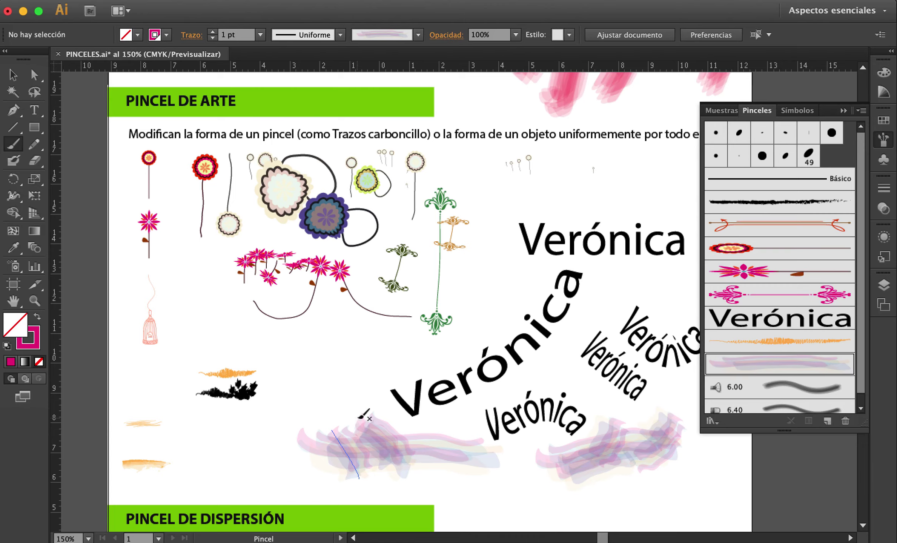
Step: Collapse the brush list and examine the orange and black source scribbles and the overlapping translucent strokes up close
left_click(843, 110)
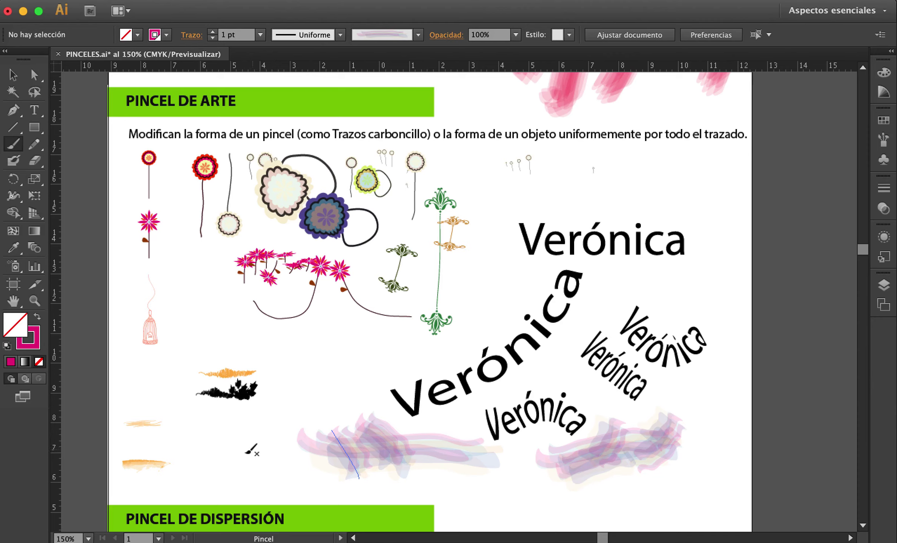
key("space")
left_click_drag(188, 434, 261, 362)
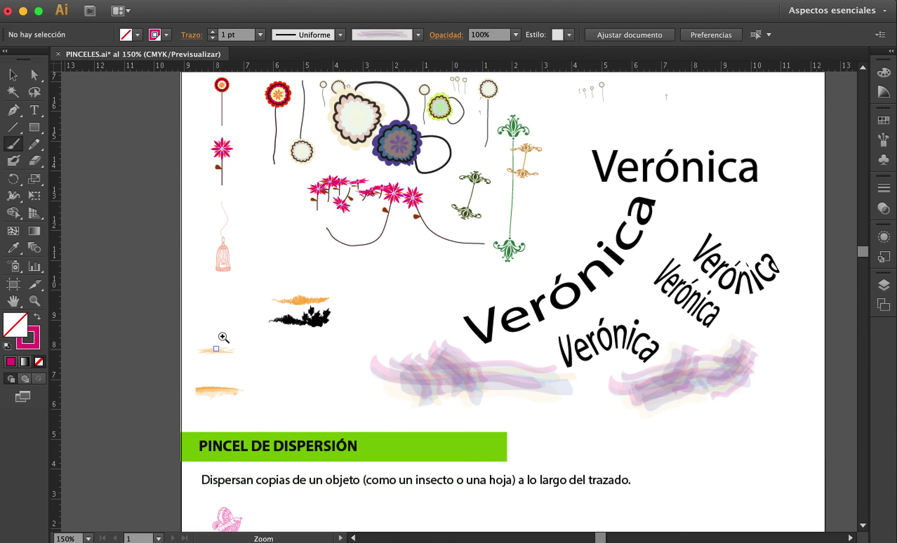
mouse_move(182, 286)
left_mouse_down()
mouse_move(333, 370)
mouse_move(375, 421)
left_mouse_up()
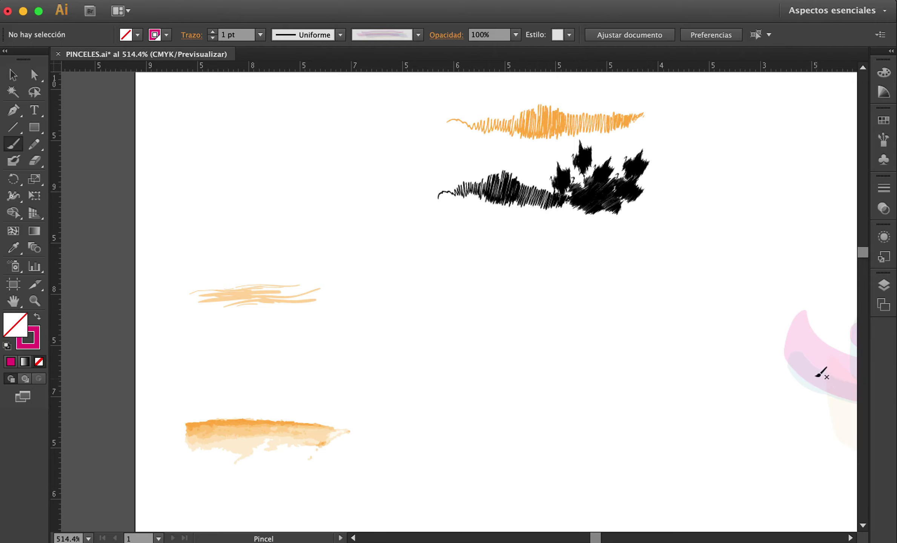
scroll(487, 378, "right", 15)
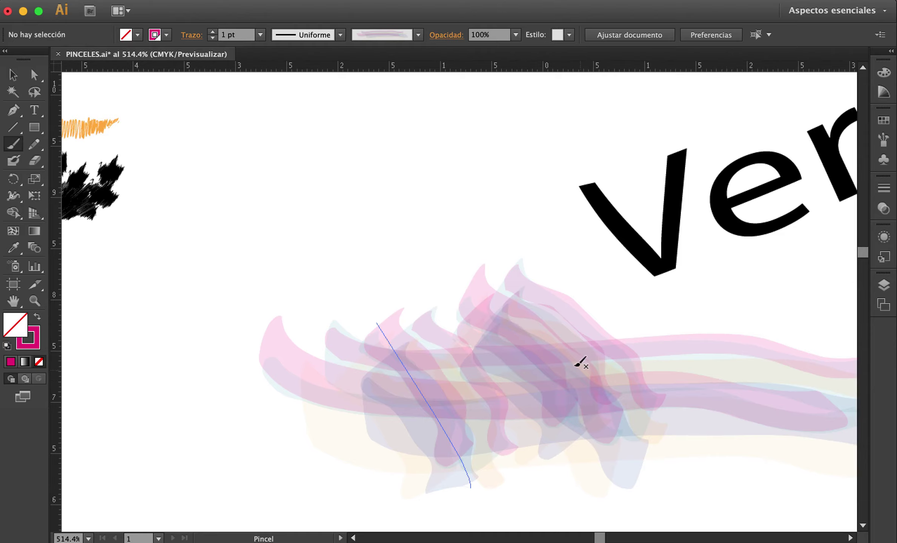
left_click(543, 377, "alt+super")
left_click(539, 357, "alt+super")
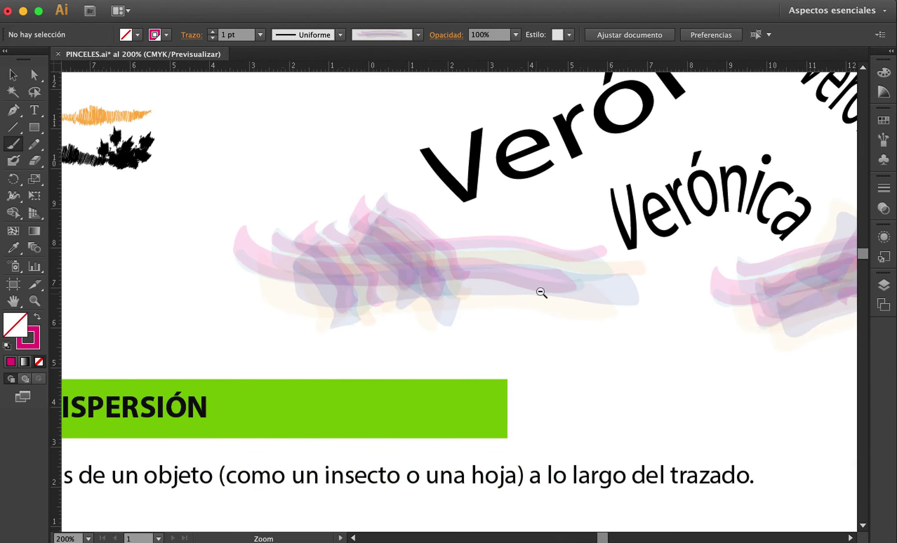
left_click(540, 291, "alt+super")
left_click(483, 211, "alt+super")
left_click(530, 306, "alt+super")
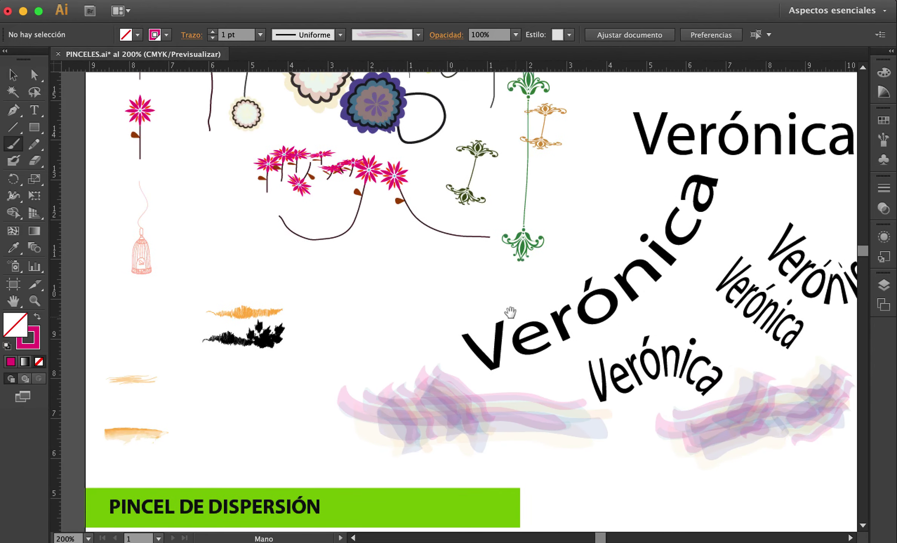
left_click(526, 259, "alt+super")
mouse_move(554, 261)
left_mouse_down()
mouse_move(547, 286)
mouse_move(517, 272)
mouse_move(524, 290)
left_mouse_up()
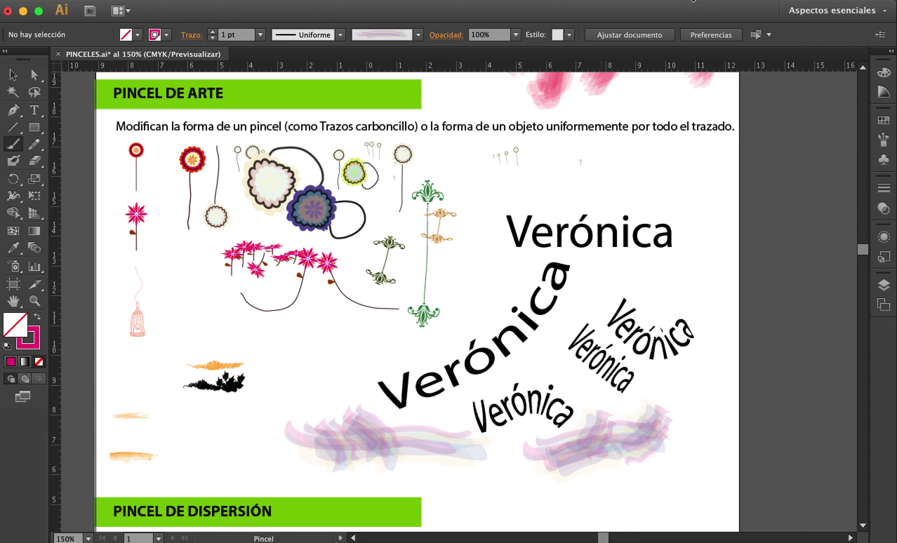